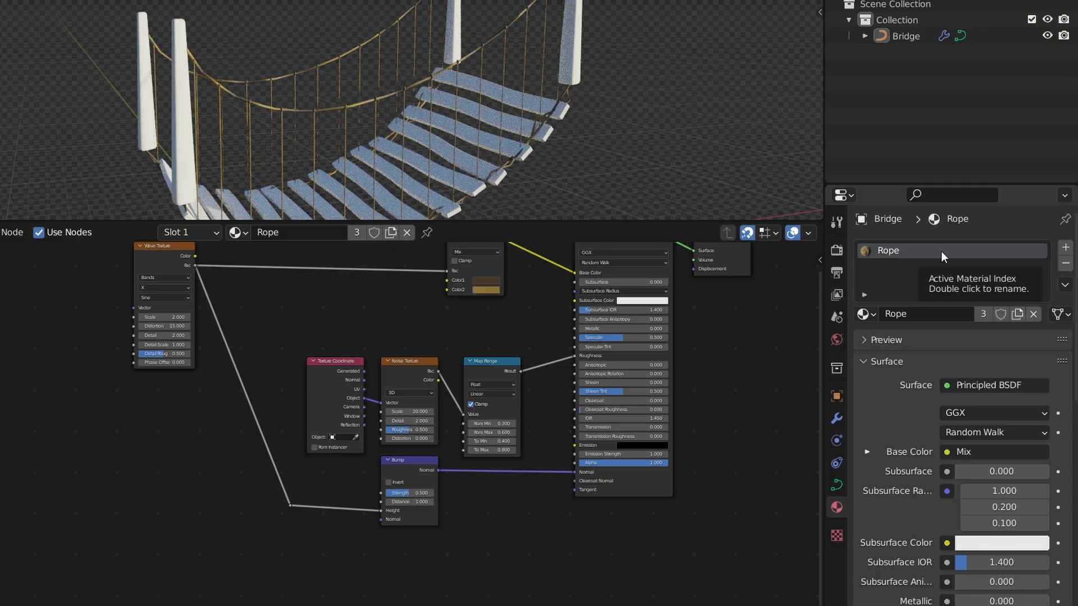
Add a second material slot to the Bridge object and create a new material in it named Wood.
{"action": "left_click", "coordinate": [1065, 248]}
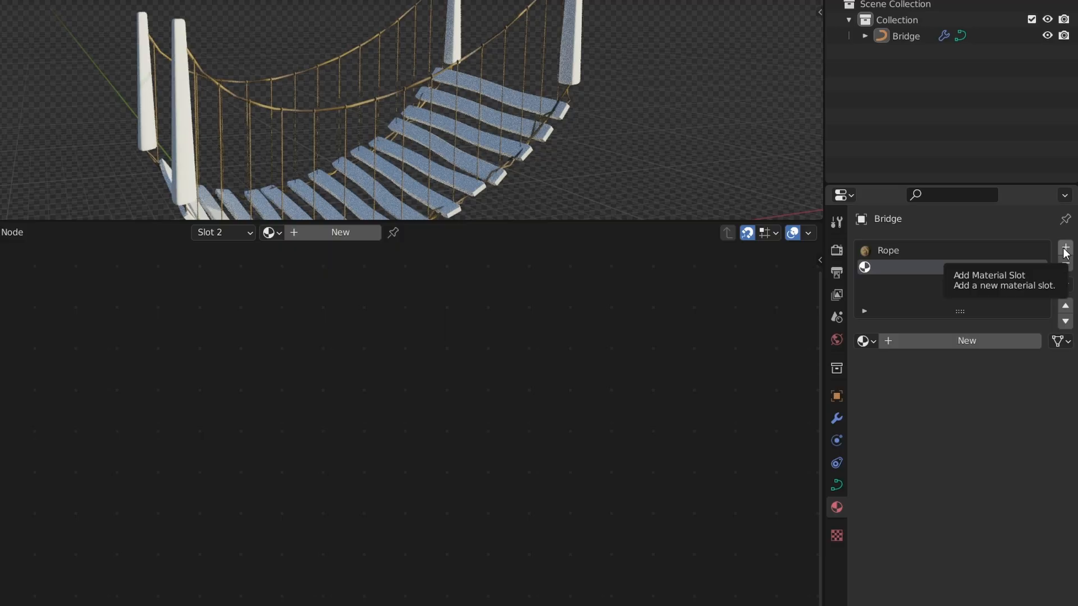
{"action": "left_click", "coordinate": [998, 341]}
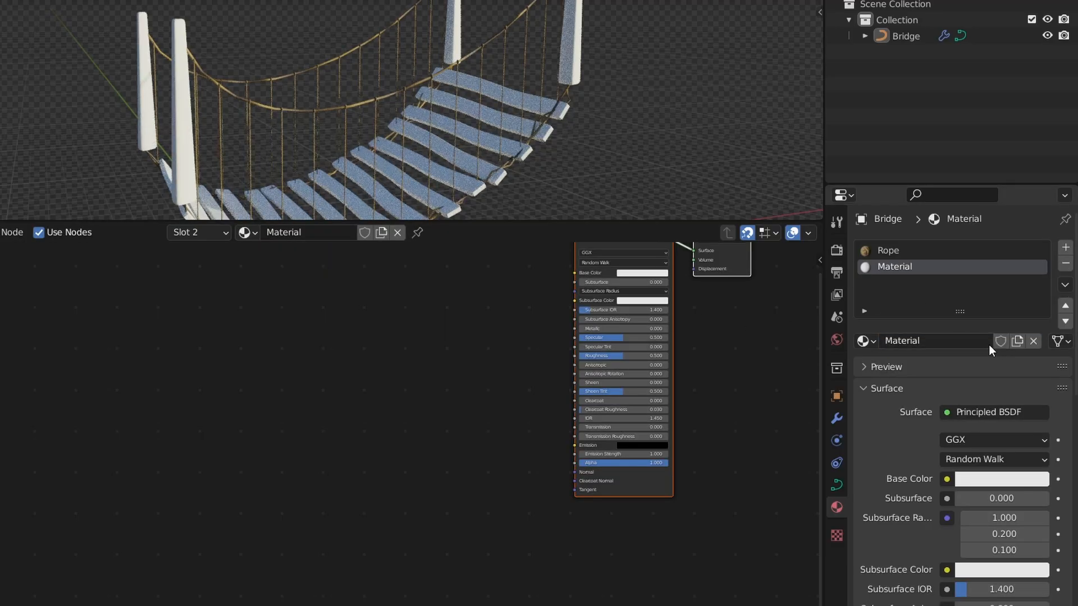
{"action": "middle_click_drag", "start_coordinate": [639, 340], "coordinate": [358, 429]}
{"action": "scroll", "coordinate": [358, 429], "scroll_direction": "up", "scroll_amount": 3}
{"action": "scroll", "coordinate": [306, 310], "scroll_direction": "up", "scroll_amount": 2}
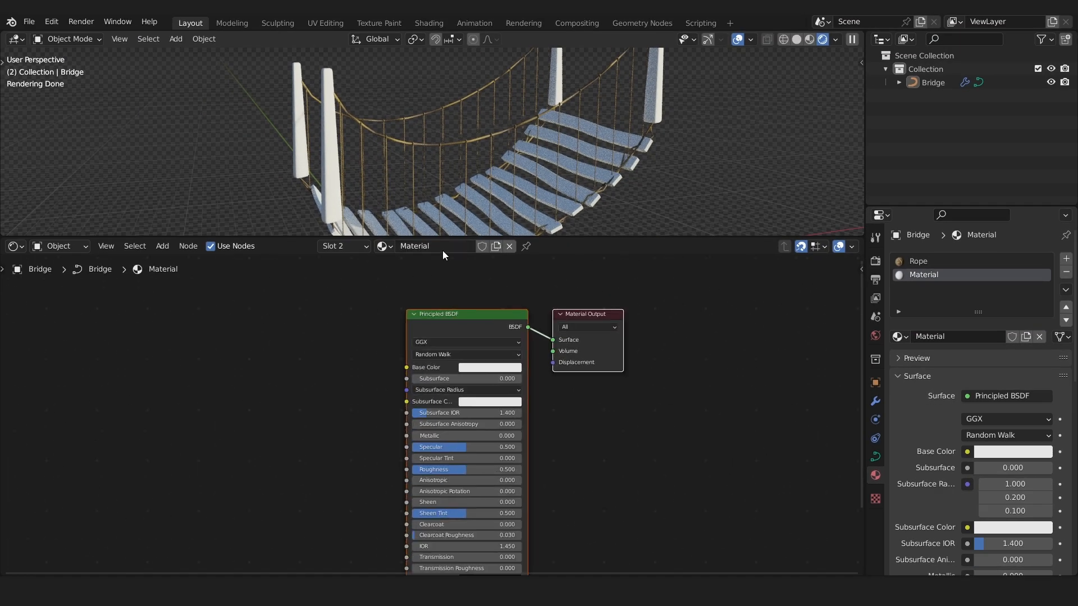
{"action": "left_click", "coordinate": [442, 250]}
{"action": "type", "text": "Wood"}
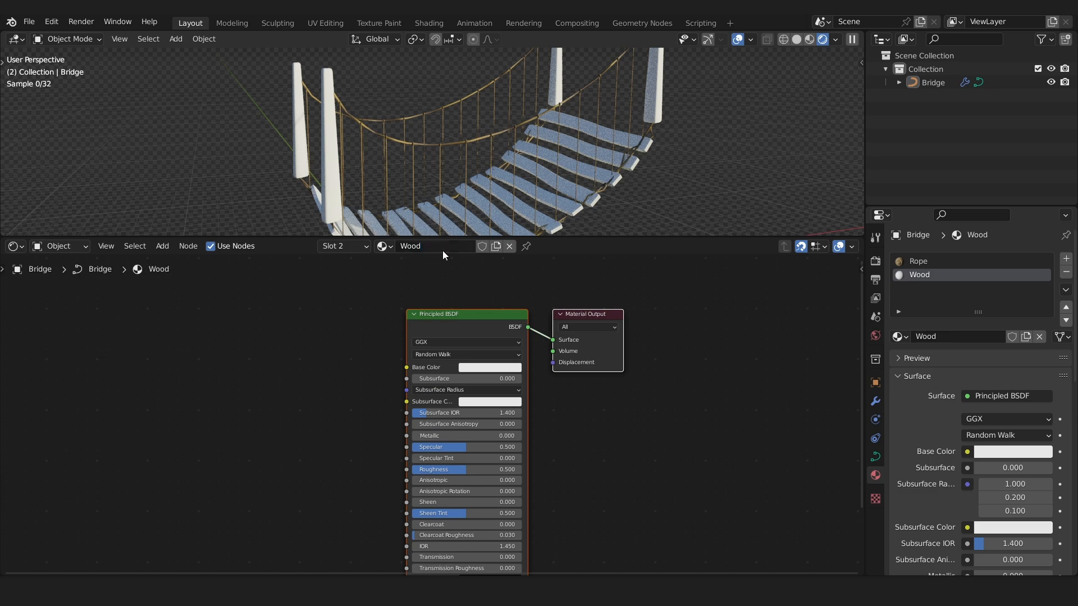
{"action": "key", "text": "Return"}
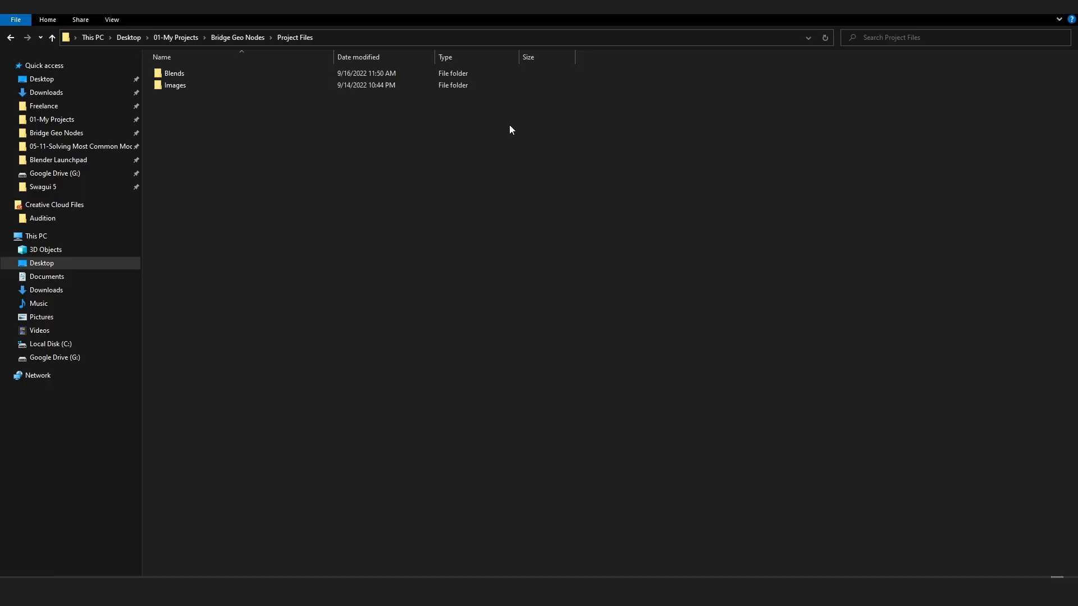
Switch to File Explorer and examine the texture files in the project's Images > Wood Material folder.
{"action": "double_click", "coordinate": [193, 87]}
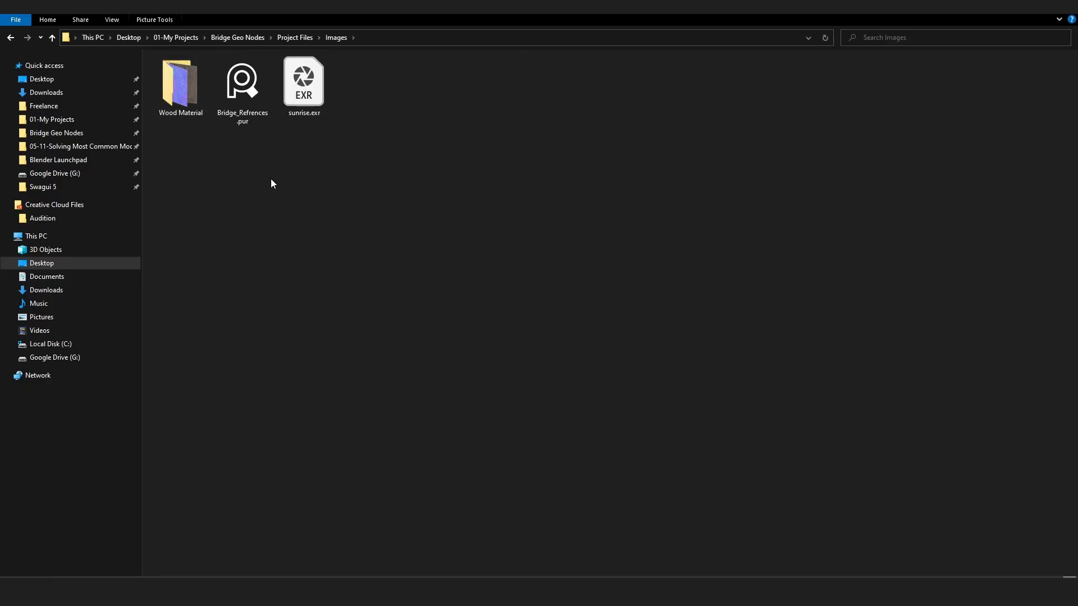
{"action": "double_click", "coordinate": [186, 100]}
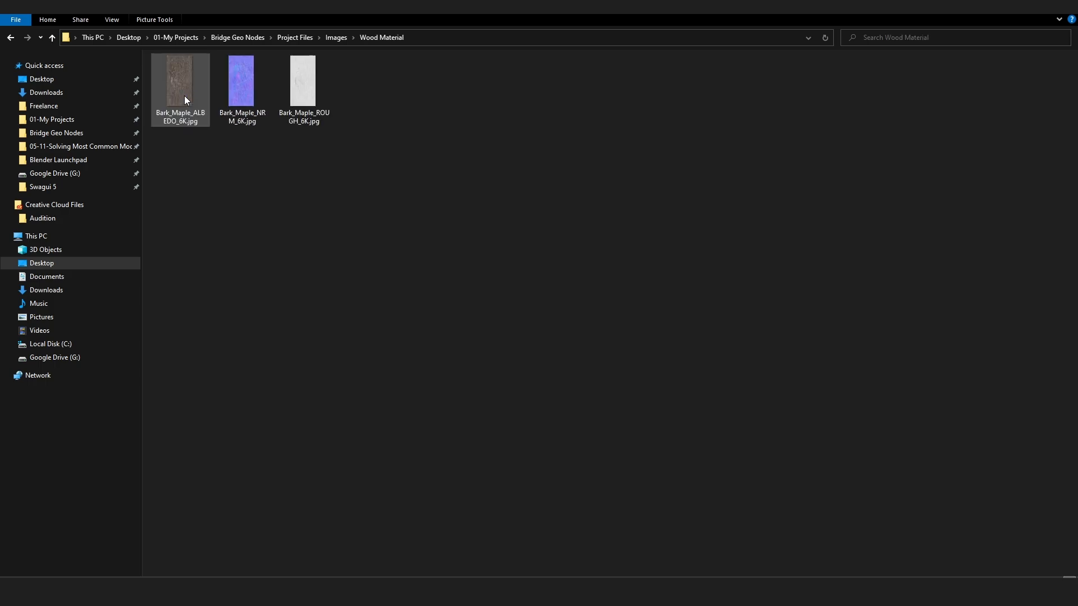
{"action": "key", "text": "alt+Left"}
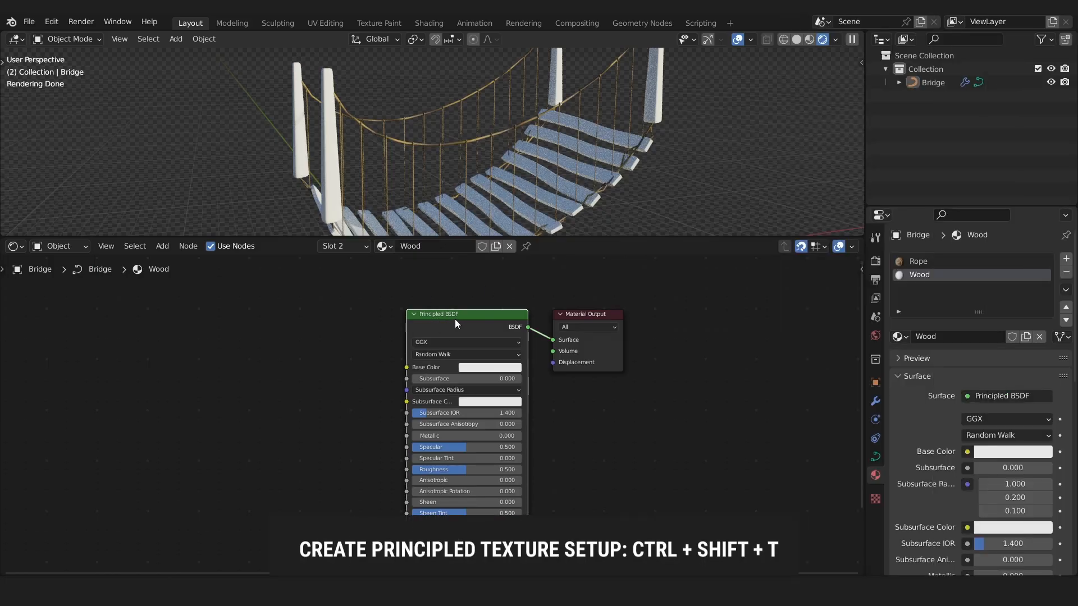
Back in Blender, create a Principled Texture Setup from Bark_Maple_ALBEDO_6K.jpg, Bark_Maple_NRM_6K.jpg and Bark_Maple_ROUGH_6K.jpg in the Wood Material folder.
{"action": "key", "text": "ctrl+shift+t"}
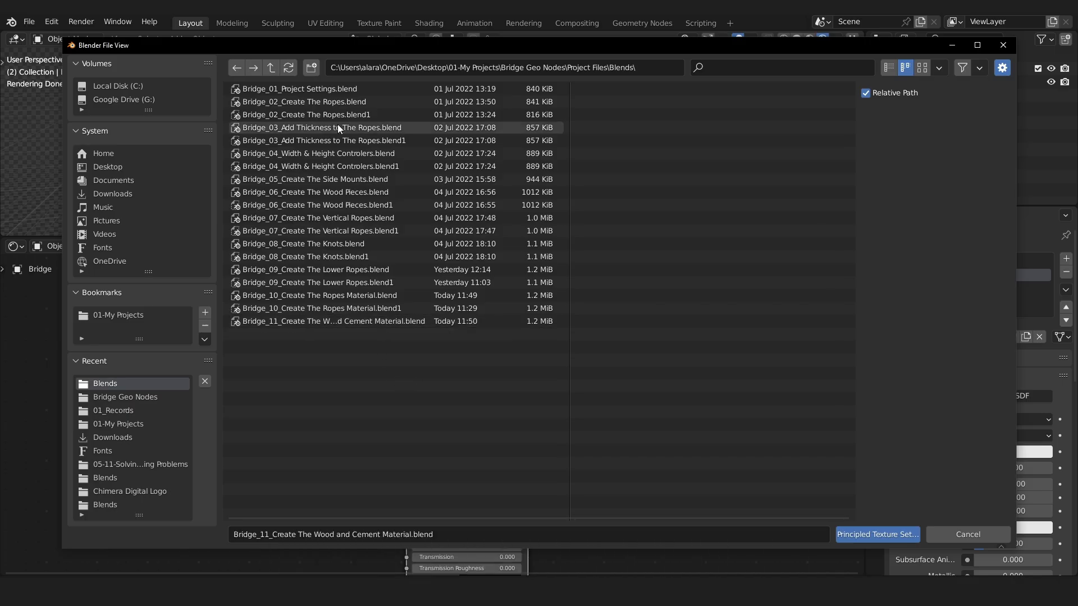
{"action": "left_click", "coordinate": [270, 67]}
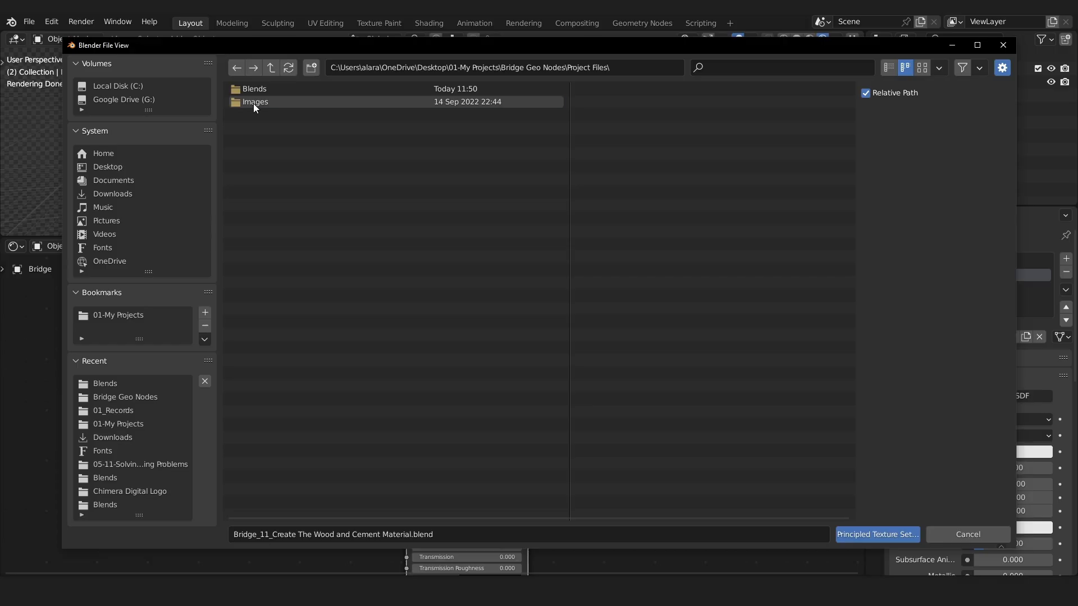
{"action": "left_click", "coordinate": [253, 104]}
{"action": "left_click", "coordinate": [263, 90]}
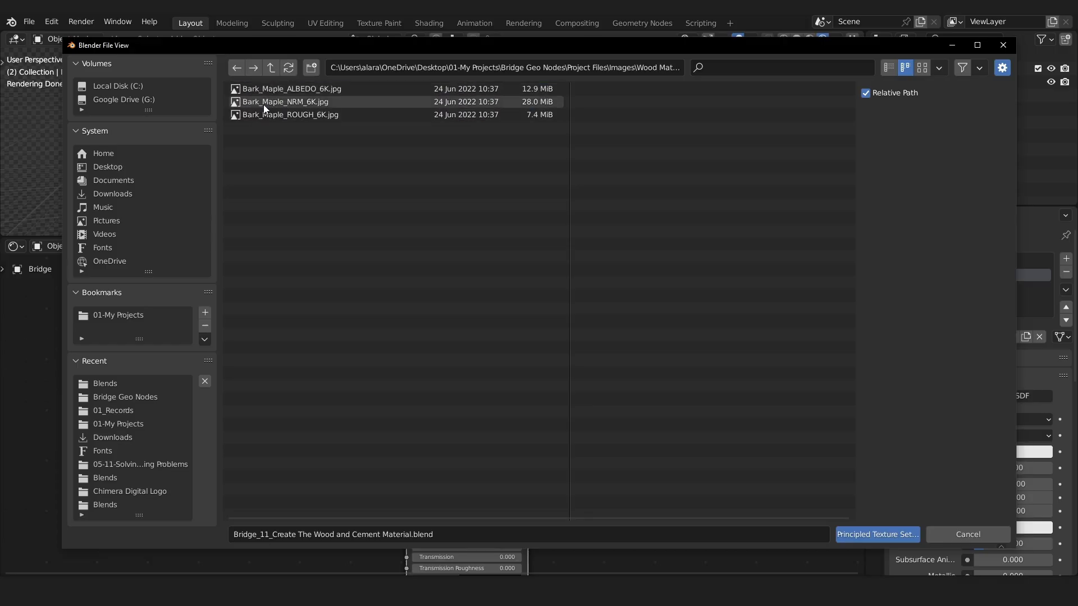
{"action": "left_click_drag", "start_coordinate": [281, 154], "coordinate": [325, 87]}
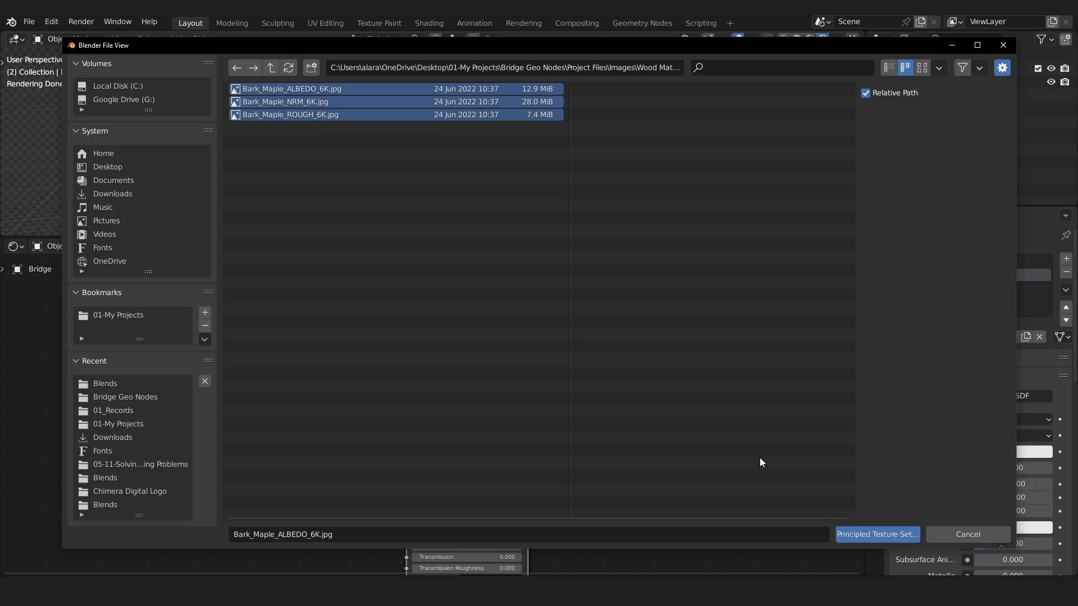
{"action": "left_click", "coordinate": [877, 535]}
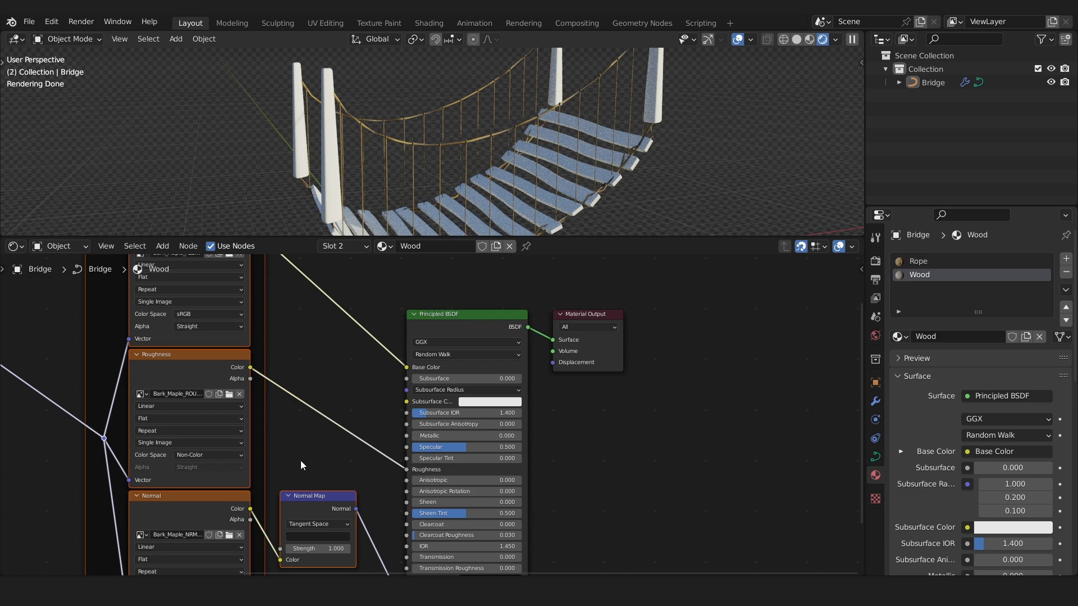
Delete the Textures and Mapping frames around the generated nodes while keeping the nodes themselves.
{"action": "scroll", "coordinate": [332, 424], "scroll_direction": "down", "scroll_amount": 2}
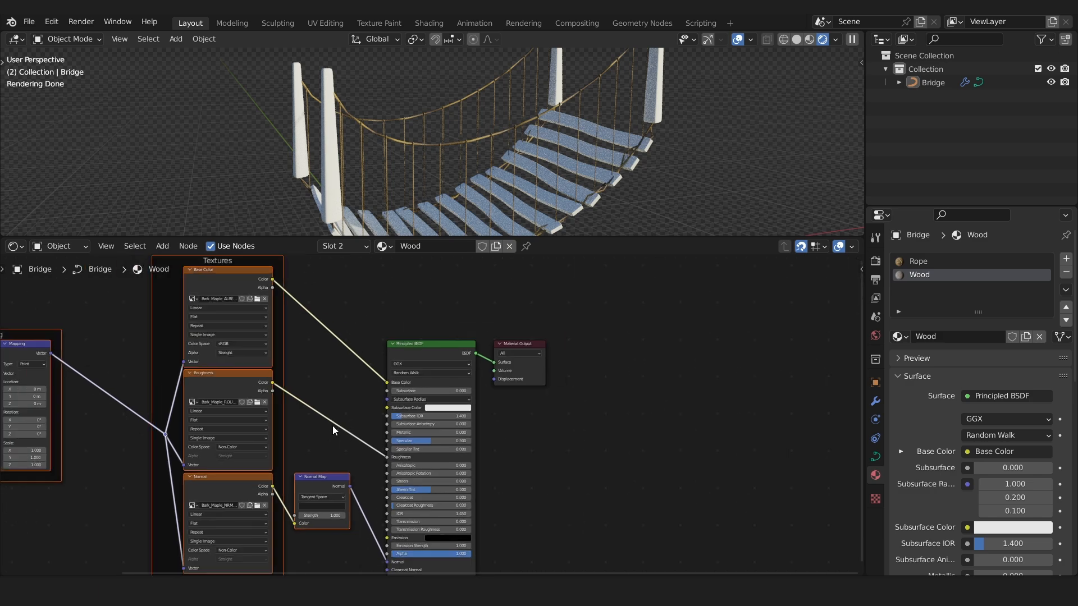
{"action": "middle_click_drag", "start_coordinate": [331, 427], "coordinate": [530, 441]}
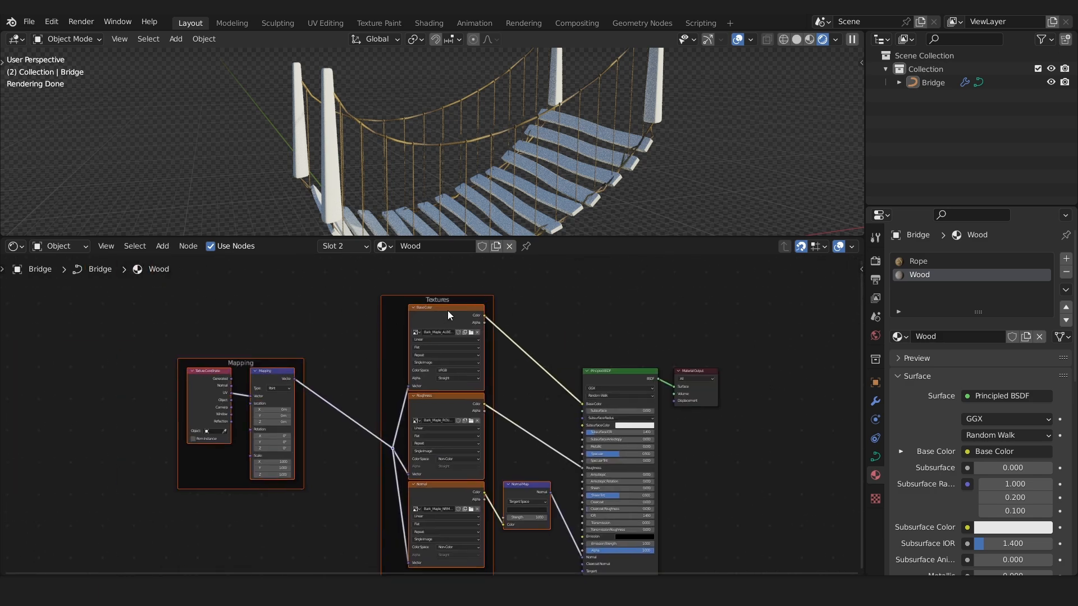
{"action": "left_click", "coordinate": [409, 287]}
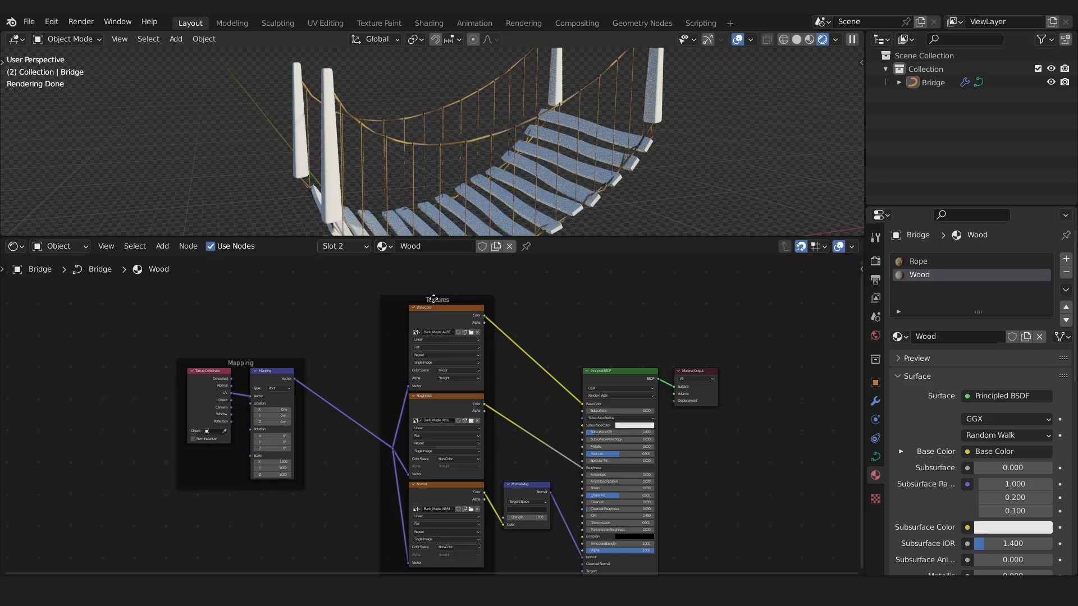
{"action": "left_click", "coordinate": [433, 298]}
{"action": "key", "text": "x"}
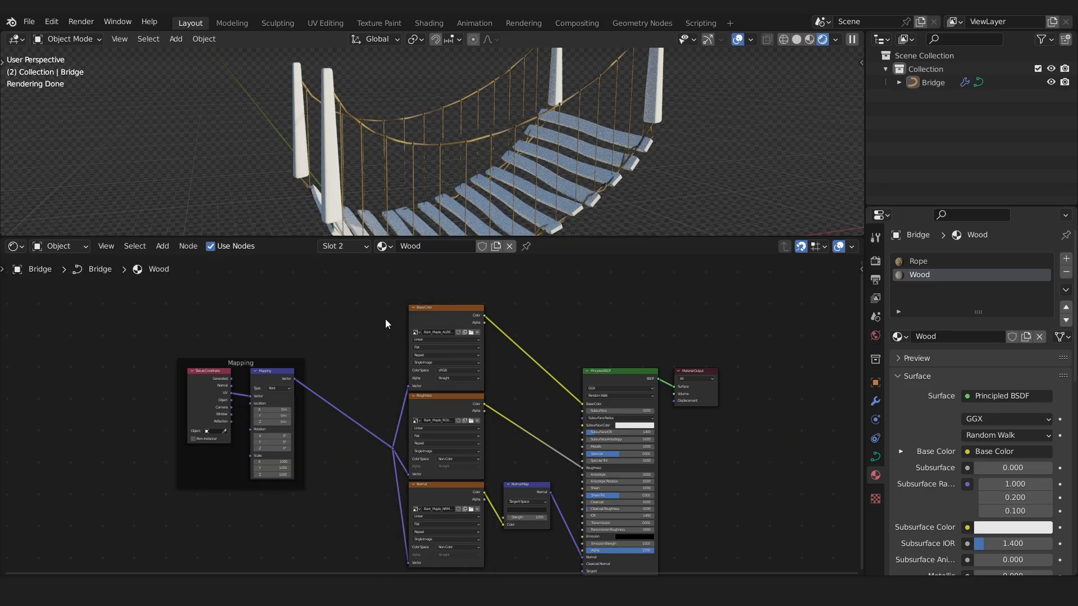
{"action": "left_click", "coordinate": [241, 363]}
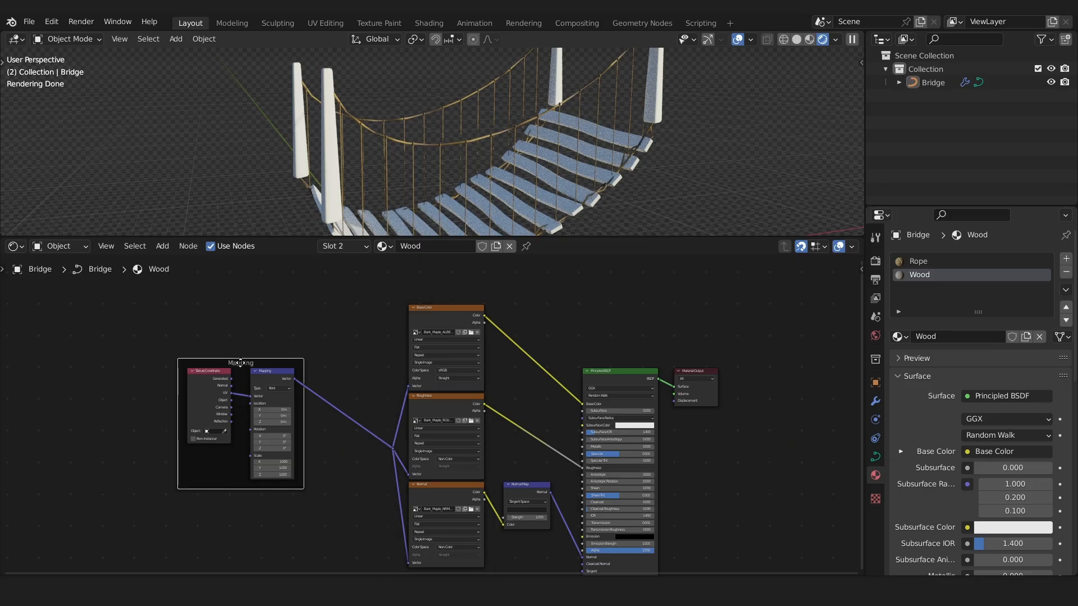
{"action": "key", "text": "x"}
Dissolve the reroute point so the Mapping node links directly to the three image textures.
{"action": "scroll", "coordinate": [391, 456], "scroll_direction": "up", "scroll_amount": 1}
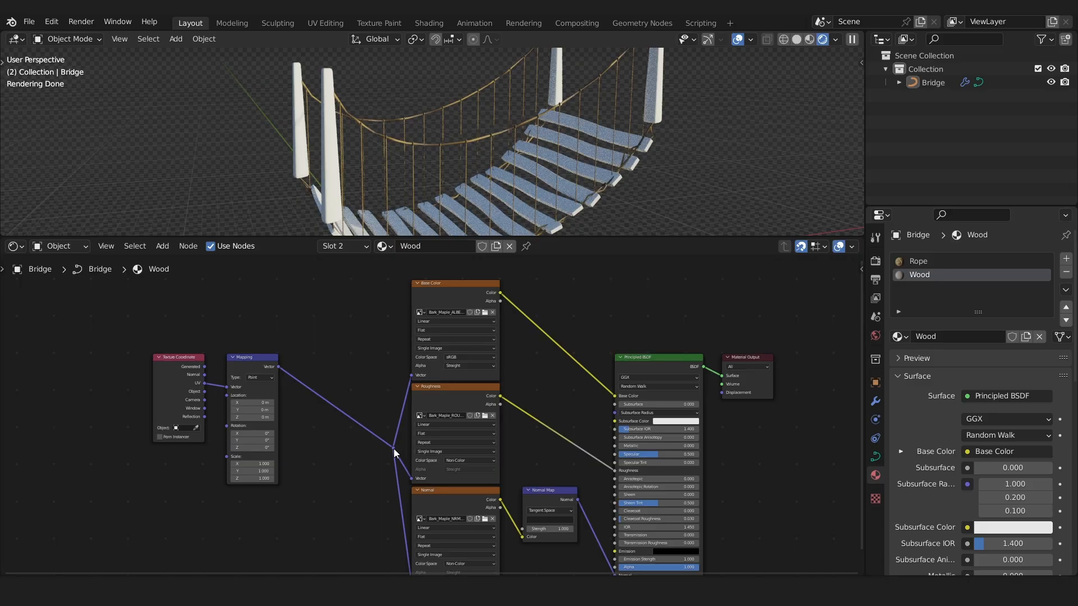
{"action": "left_click", "coordinate": [393, 449]}
{"action": "key", "text": "ctrl+x"}
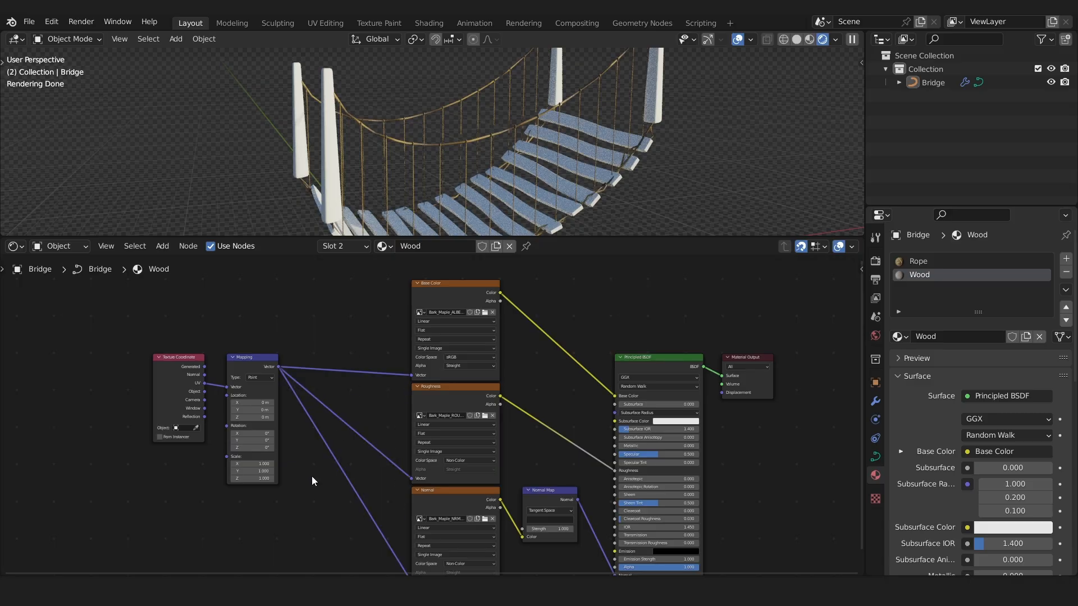
Lower the Texture Coordinate and Mapping nodes beside the image textures, and shift all texture and mapping nodes nearer to the Principled BSDF.
{"action": "left_click", "coordinate": [272, 371]}
{"action": "key", "text": "l"}
{"action": "key", "text": "g"}
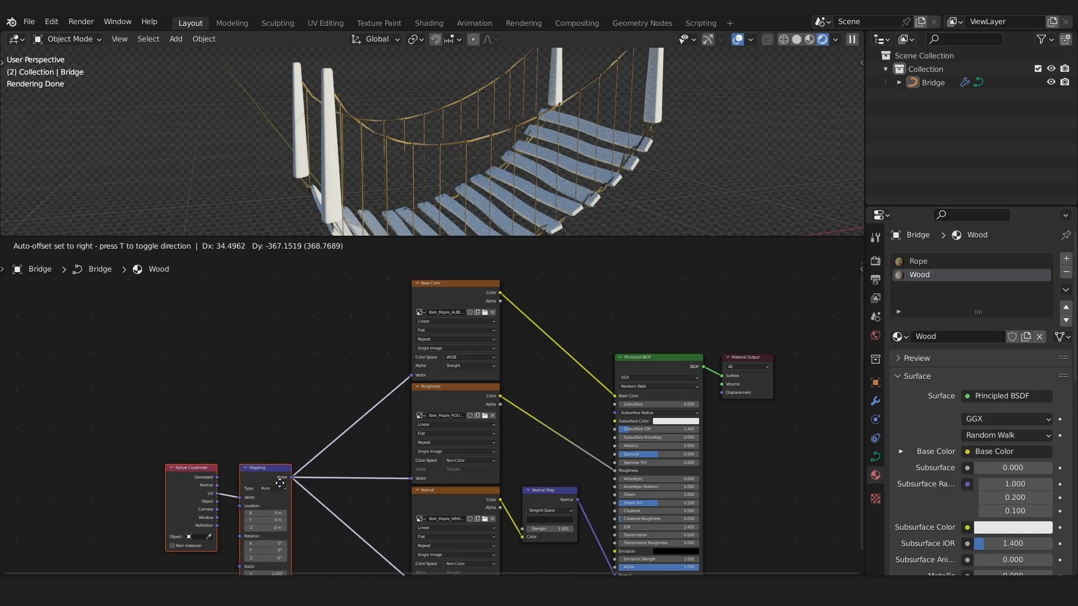
{"action": "left_click", "coordinate": [279, 483]}
{"action": "scroll", "coordinate": [292, 386], "scroll_direction": "down", "scroll_amount": 1}
{"action": "scroll", "coordinate": [472, 481], "scroll_direction": "down", "scroll_amount": 1}
{"action": "middle_click_drag", "start_coordinate": [461, 466], "coordinate": [505, 436]}
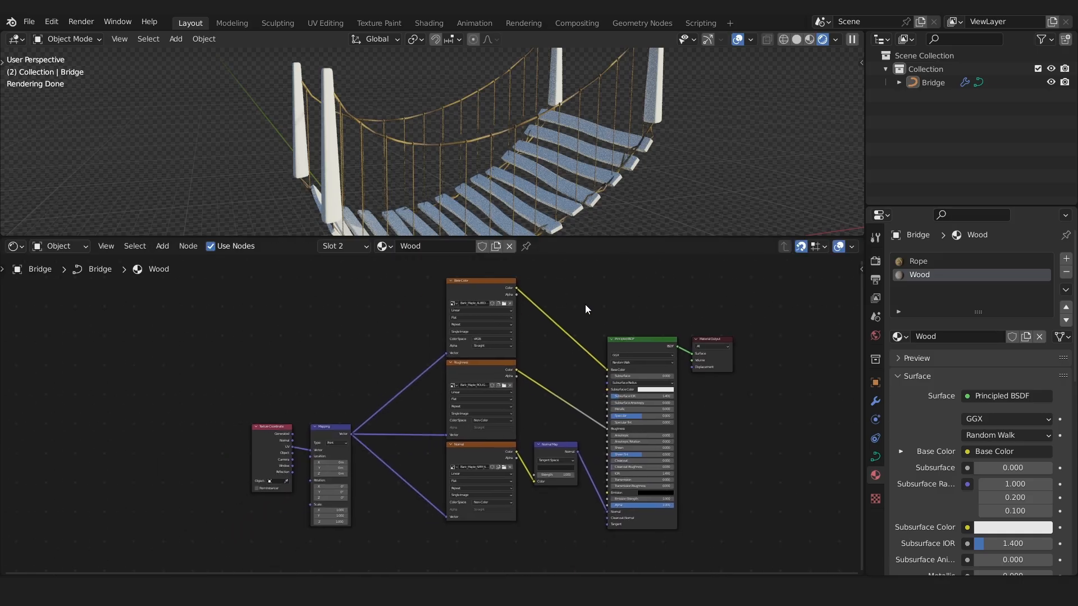
{"action": "left_click_drag", "start_coordinate": [590, 295], "coordinate": [230, 540]}
{"action": "key", "text": "g"}
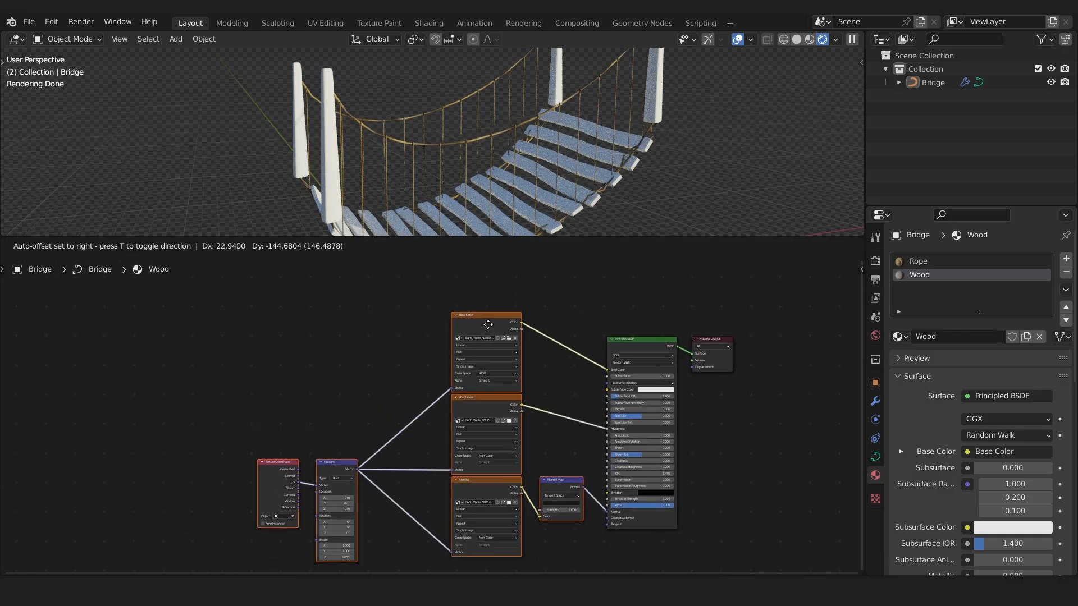
{"action": "left_click", "coordinate": [467, 353]}
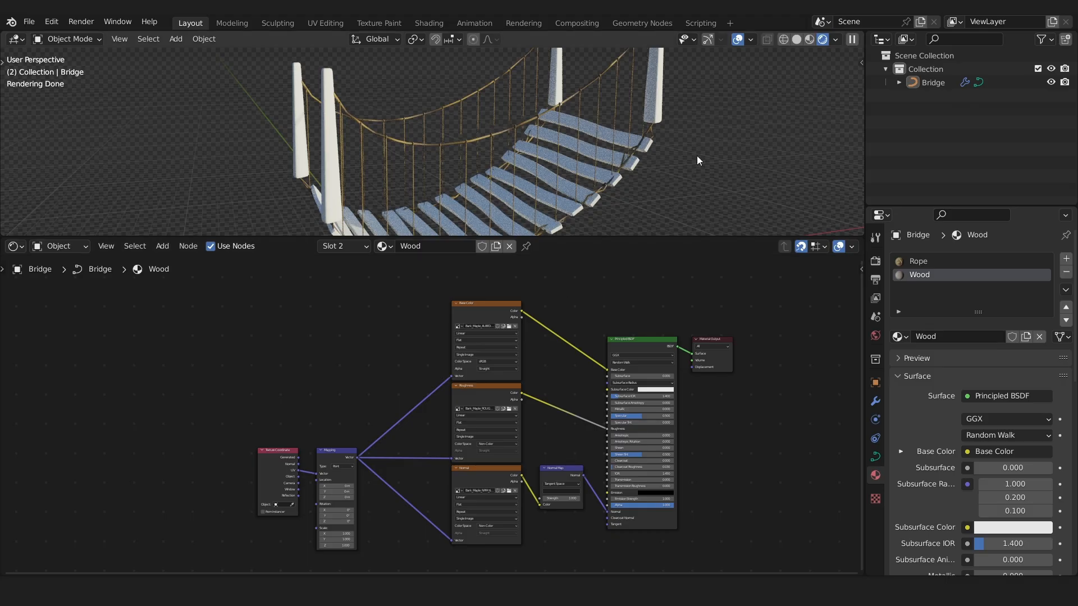
Change the shader editor to the Geometry Node Editor and maximize that area.
{"action": "scroll", "coordinate": [539, 154], "scroll_direction": "up", "scroll_amount": 6}
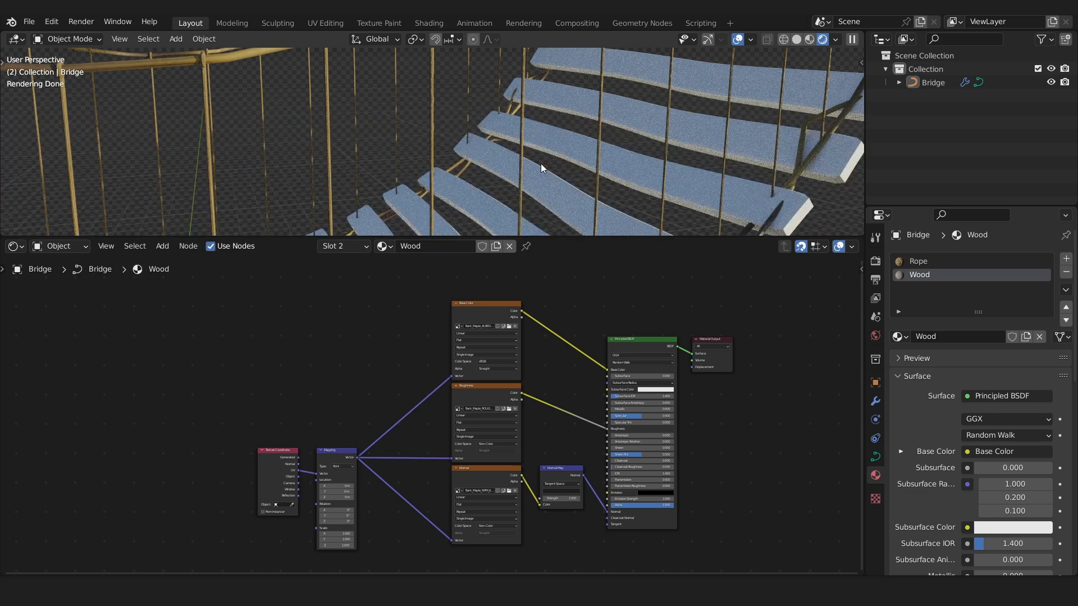
{"action": "left_click", "coordinate": [17, 246]}
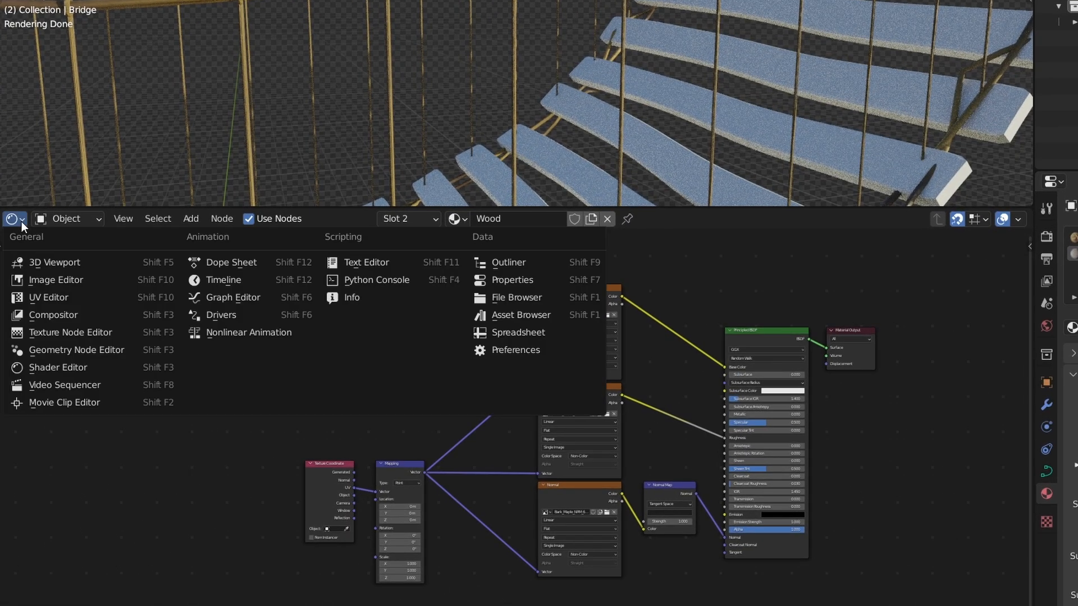
{"action": "left_click", "coordinate": [72, 357]}
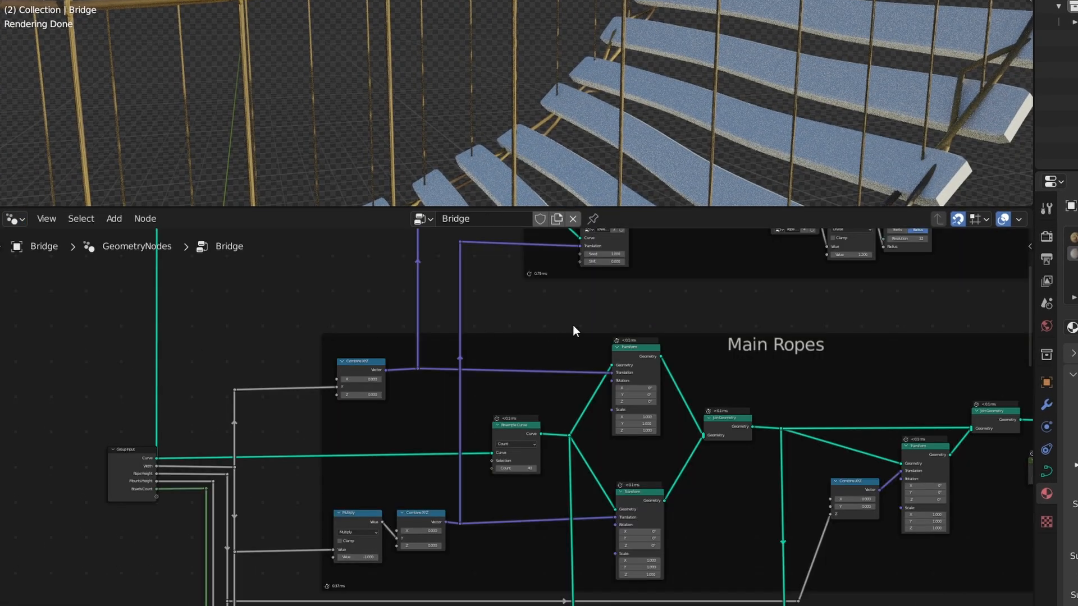
{"action": "key", "text": "ctrl+space"}
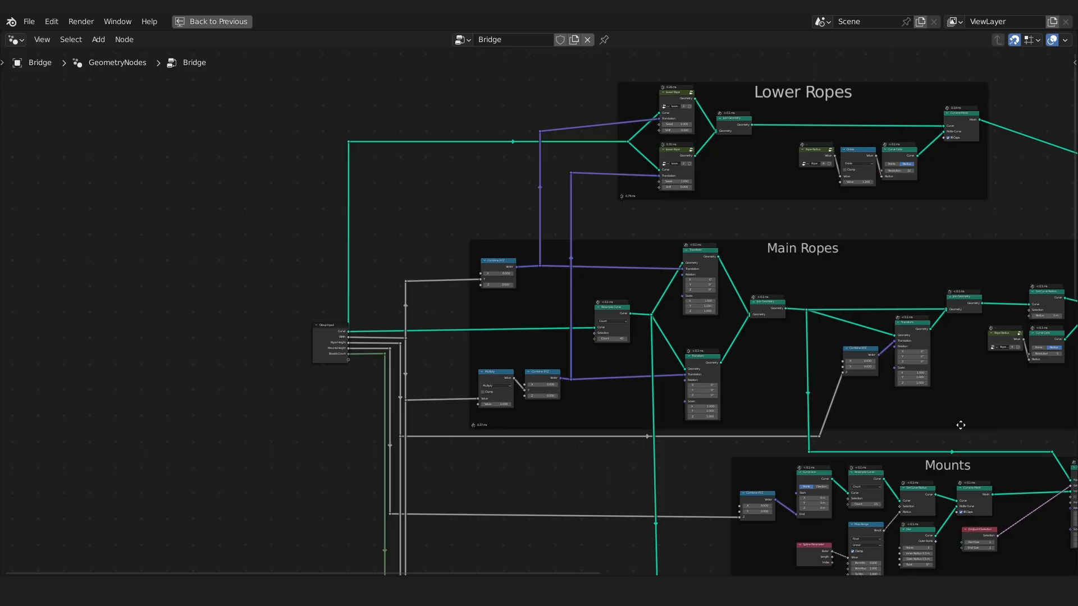
Insert a Set Material node on the link leaving the Wood frame, placed just above the existing Rope Set Material node.
{"action": "middle_click_drag", "start_coordinate": [982, 430], "coordinate": [530, 238]}
{"action": "middle_click_drag", "start_coordinate": [147, 524], "coordinate": [351, 348]}
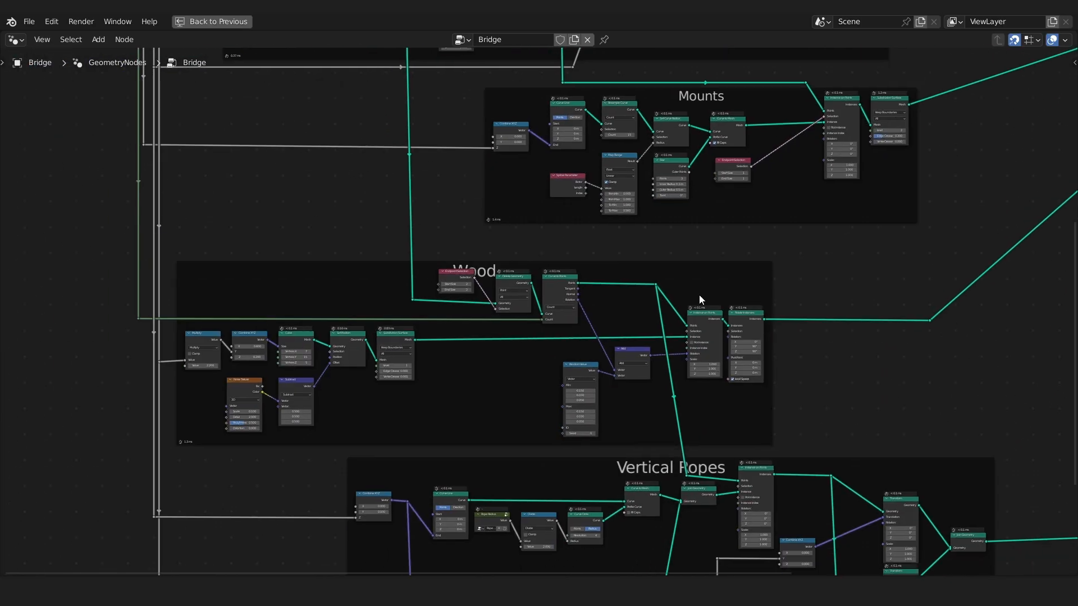
{"action": "scroll", "coordinate": [409, 338], "scroll_direction": "up", "scroll_amount": 4}
{"action": "middle_click_drag", "start_coordinate": [745, 341], "coordinate": [537, 333]}
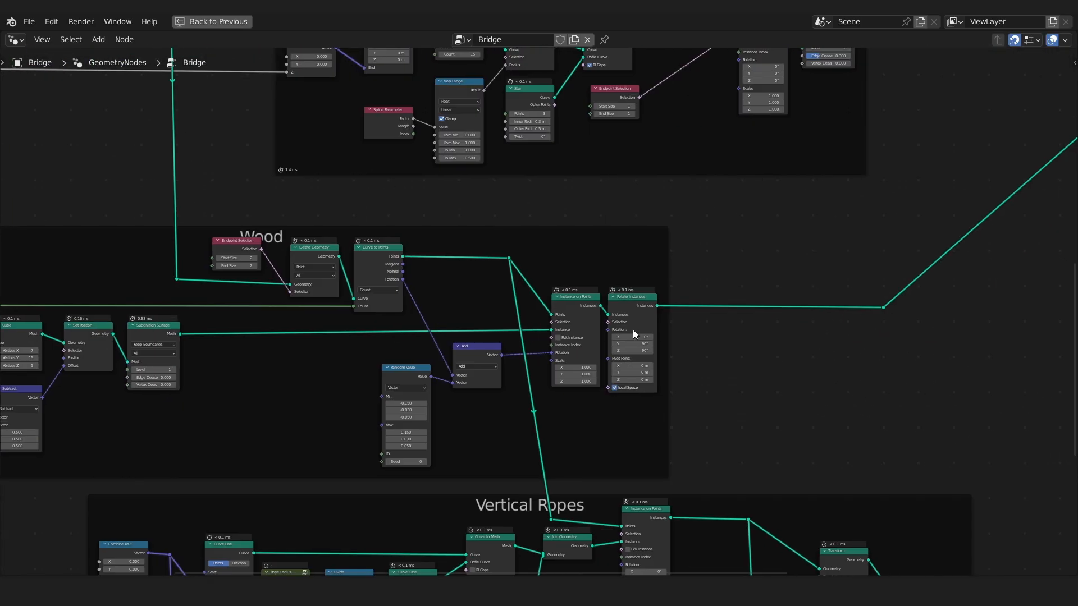
{"action": "scroll", "coordinate": [726, 335], "scroll_direction": "up", "scroll_amount": 5}
{"action": "key", "text": "shift+a"}
{"action": "left_click", "coordinate": [771, 347]}
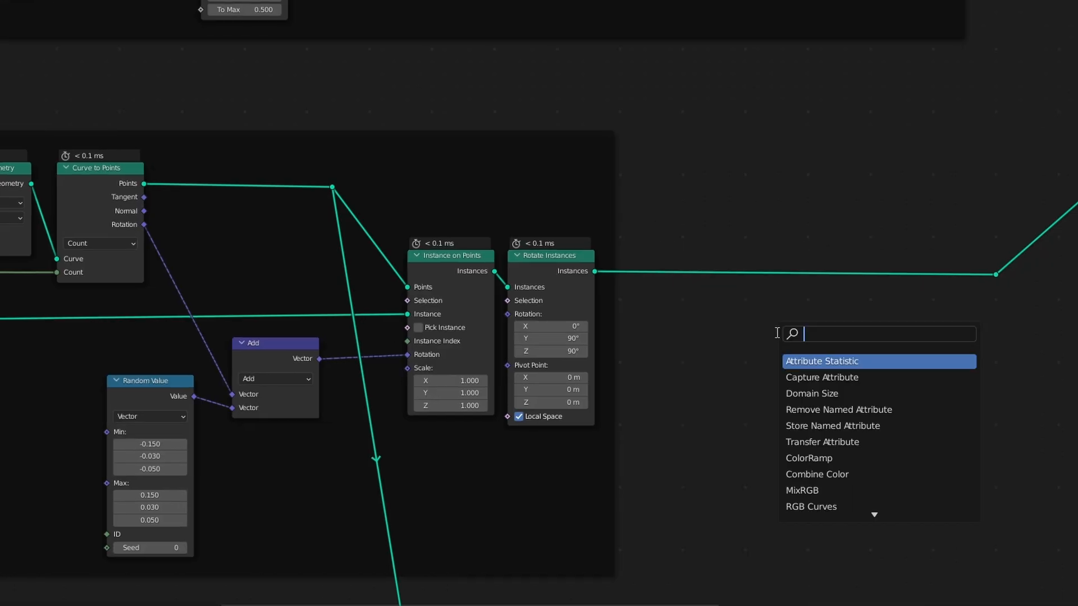
{"action": "type", "text": "set a"}
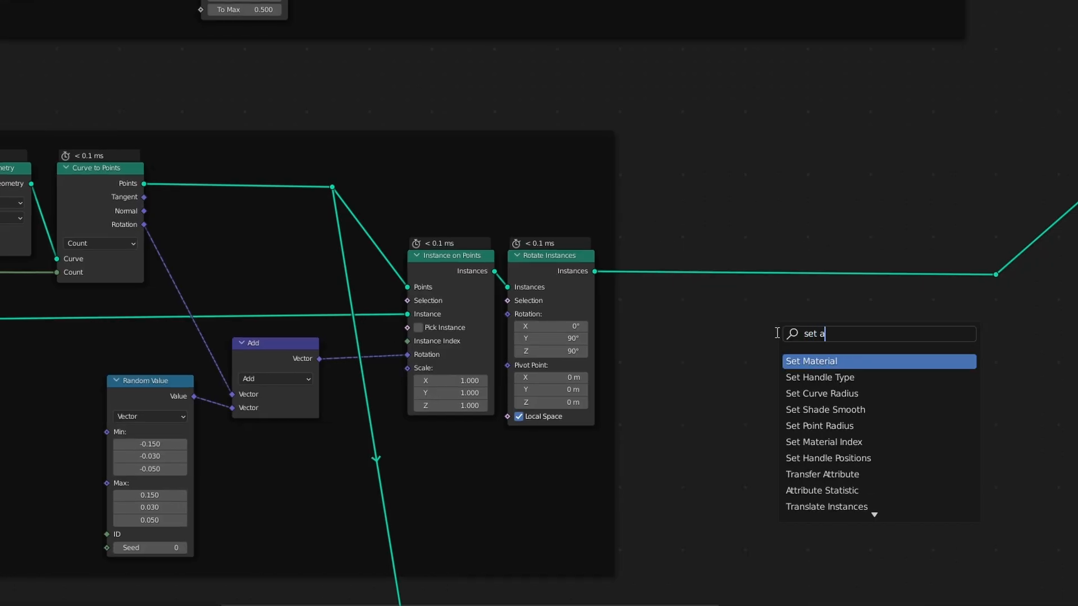
{"action": "key", "text": "Return"}
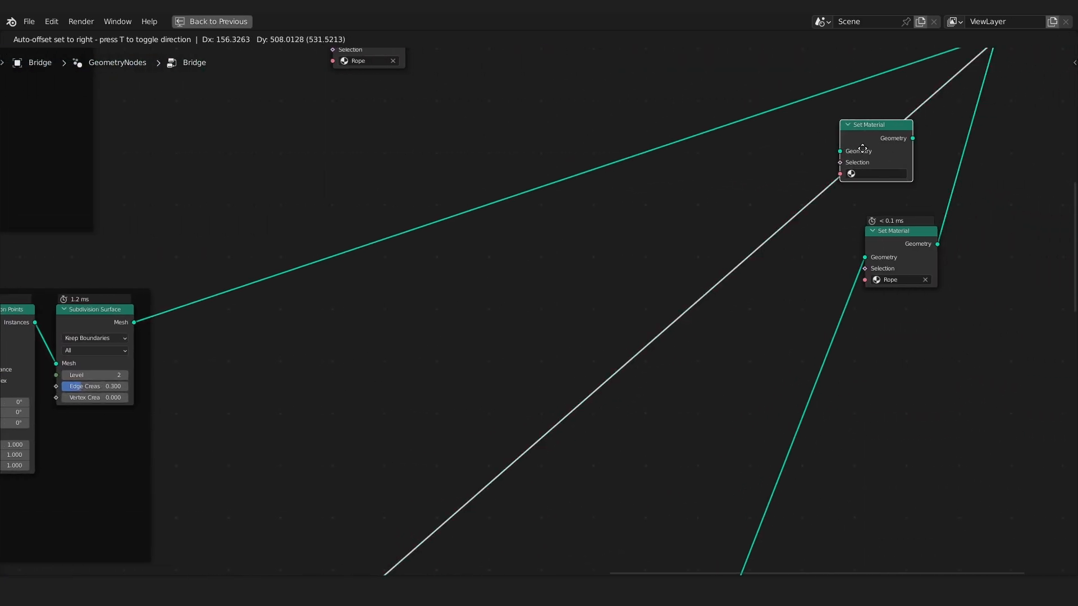
{"action": "left_click", "coordinate": [863, 148]}
{"action": "left_click_drag", "start_coordinate": [862, 148], "coordinate": [900, 158]}
Assign the Wood material in the new Set Material node and deselect the node.
{"action": "left_click", "coordinate": [904, 189]}
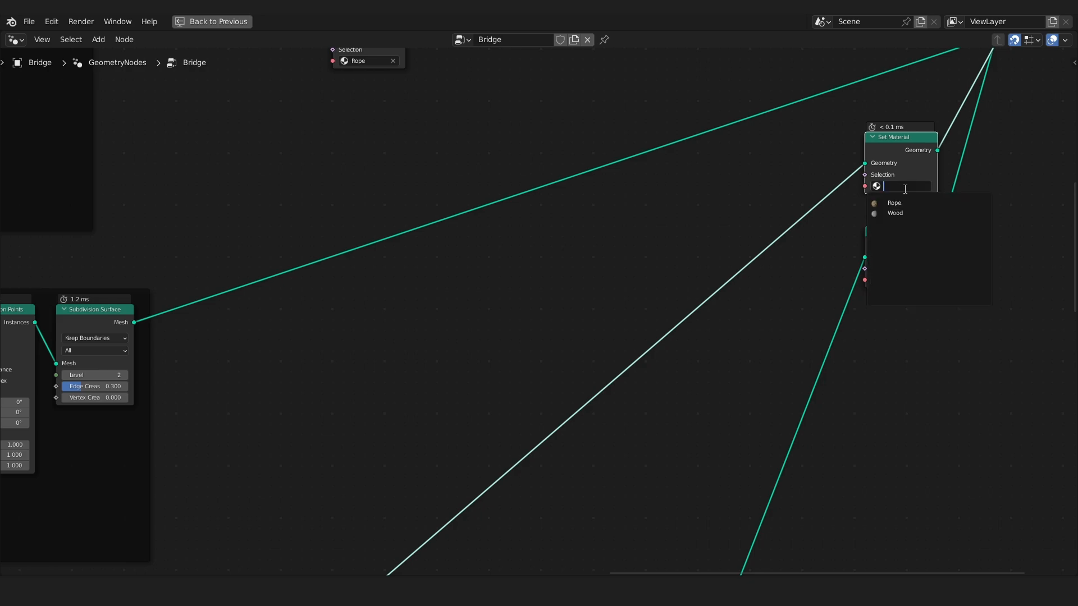
{"action": "left_click", "coordinate": [893, 212]}
{"action": "left_click", "coordinate": [567, 211]}
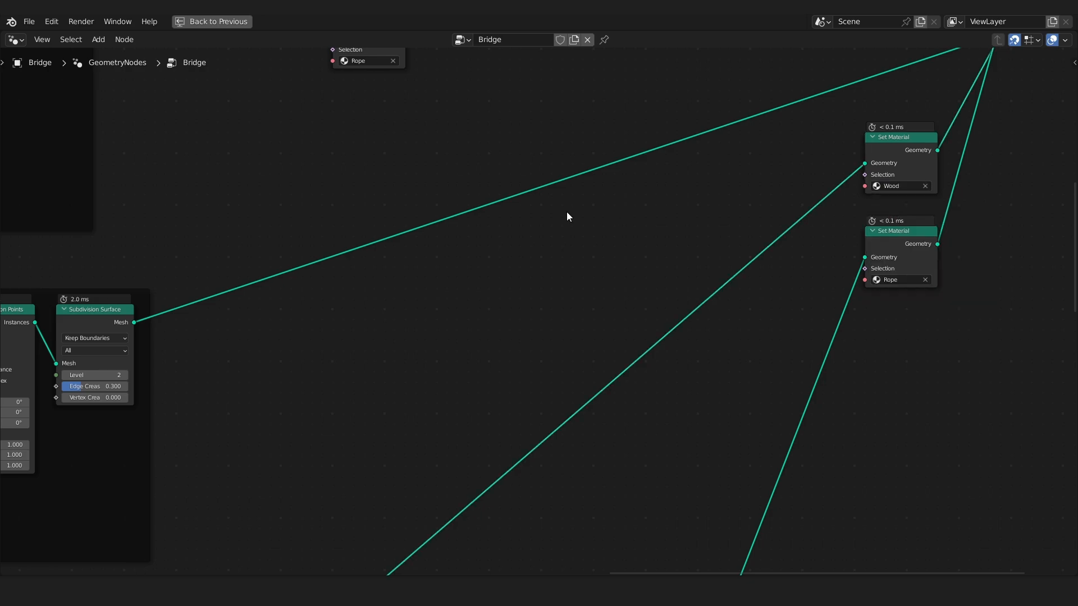
Restore the full window layout and examine the material on the bridge's planks from several angles.
{"action": "key", "text": "ctrl+space"}
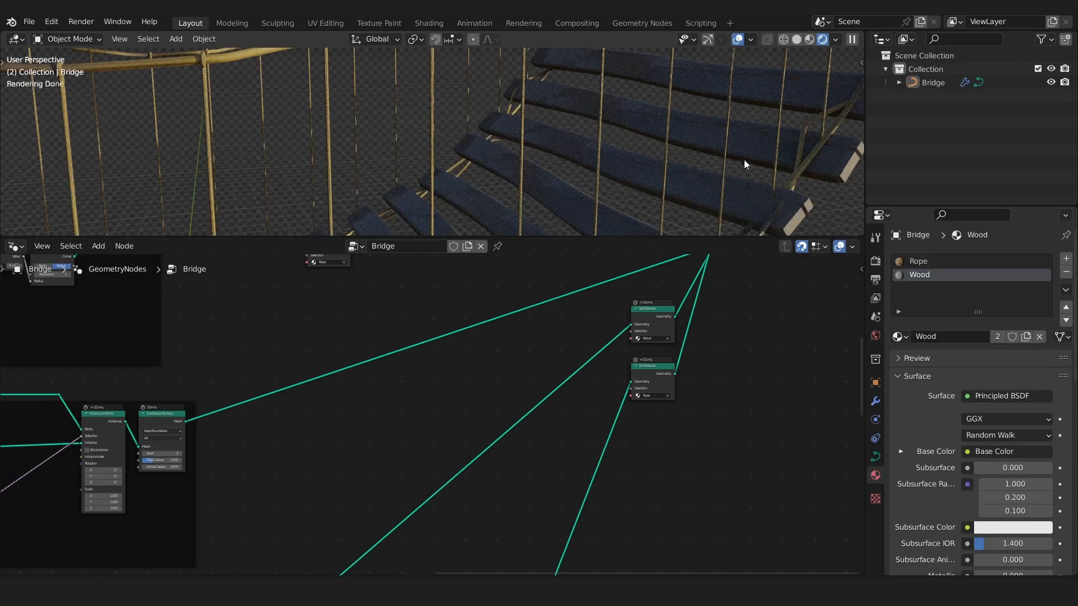
{"action": "middle_click_drag", "start_coordinate": [743, 159], "coordinate": [310, 186]}
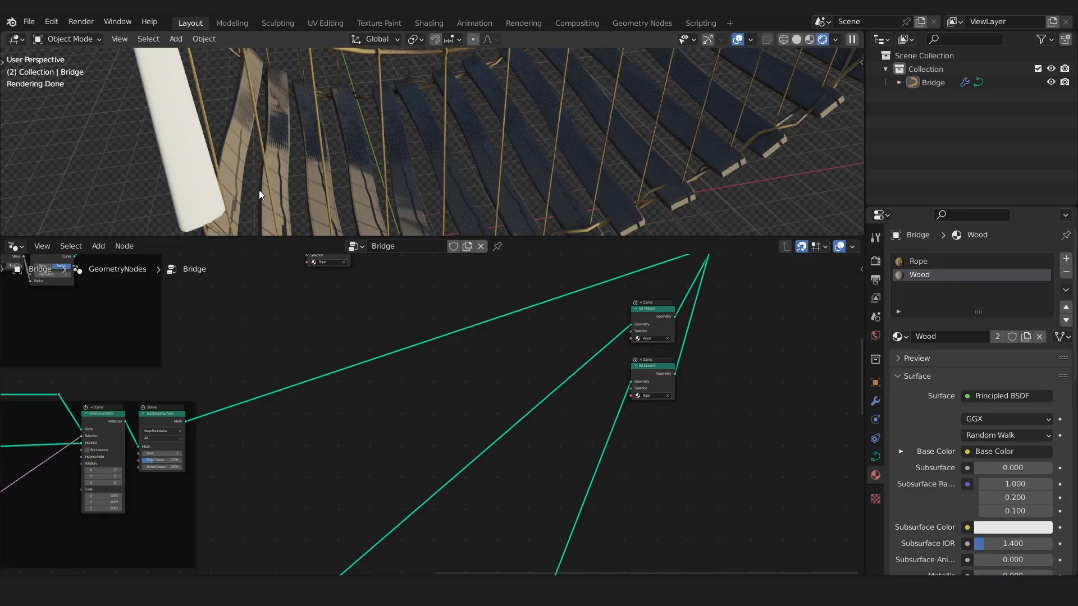
{"action": "middle_click_drag", "start_coordinate": [258, 190], "coordinate": [582, 219]}
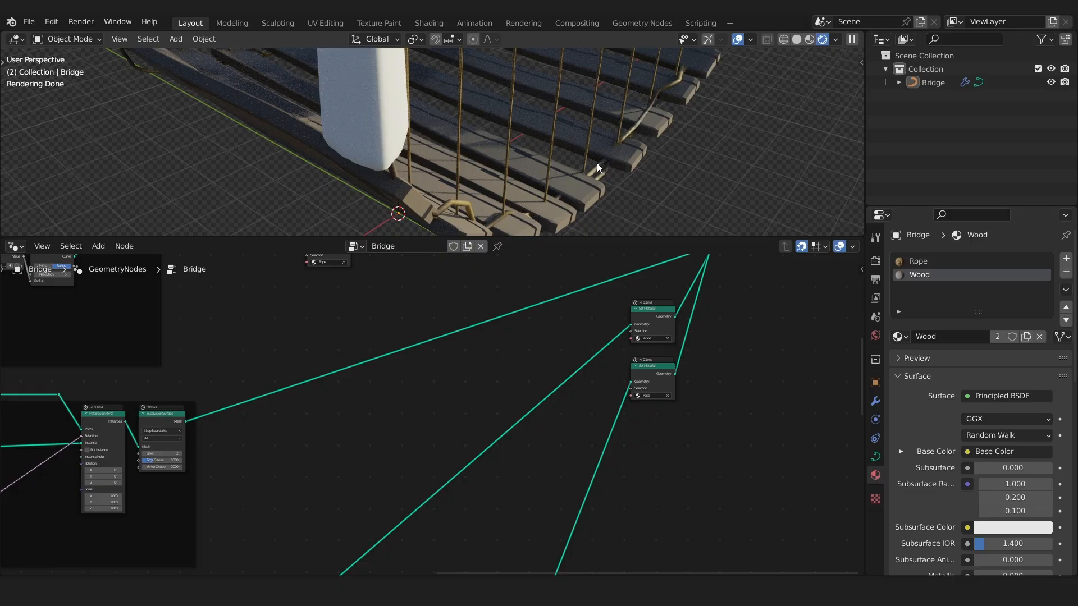
{"action": "middle_click_drag", "start_coordinate": [597, 163], "coordinate": [547, 156]}
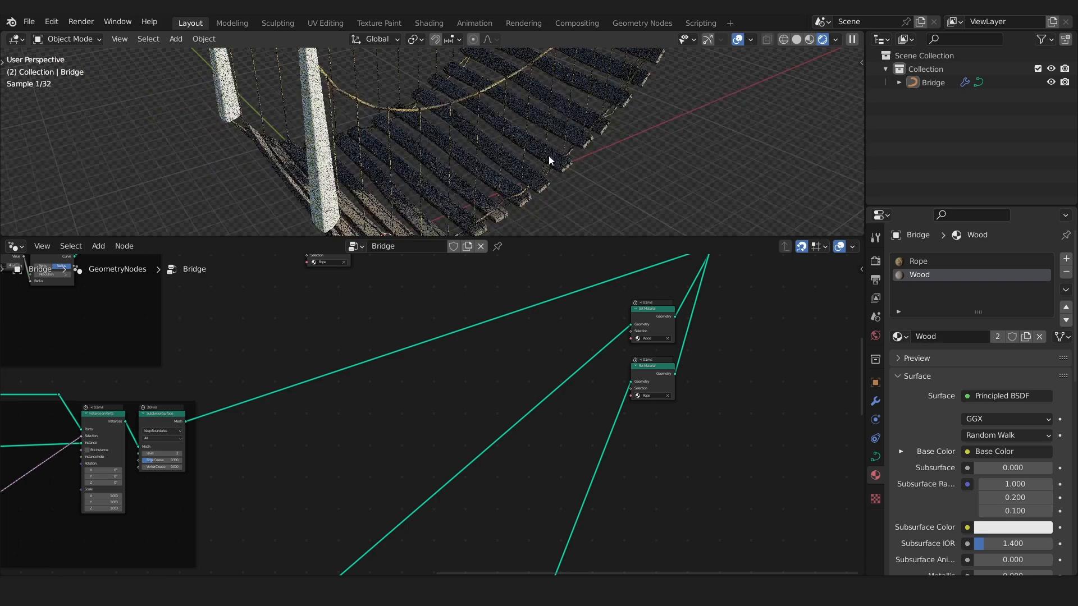
Select the bridge, enter Edit Mode and show its Geometry Nodes modifier settings.
{"action": "left_click", "coordinate": [537, 99]}
{"action": "key", "text": "Tab"}
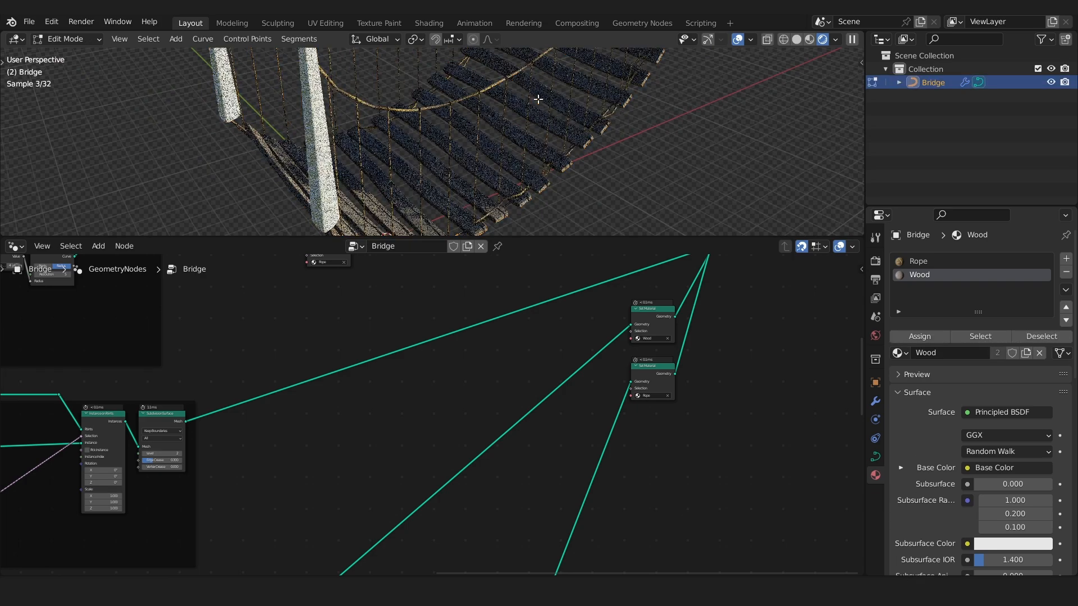
{"action": "middle_click_drag", "start_coordinate": [536, 98], "coordinate": [481, 163]}
{"action": "scroll", "coordinate": [481, 164], "scroll_direction": "down", "scroll_amount": 4}
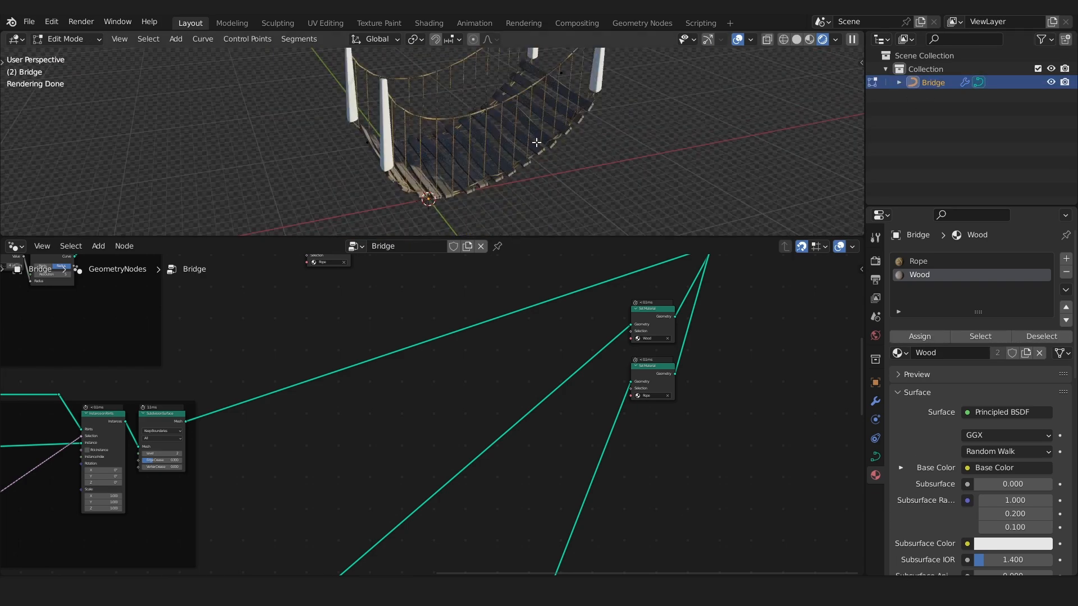
{"action": "left_click", "coordinate": [875, 401]}
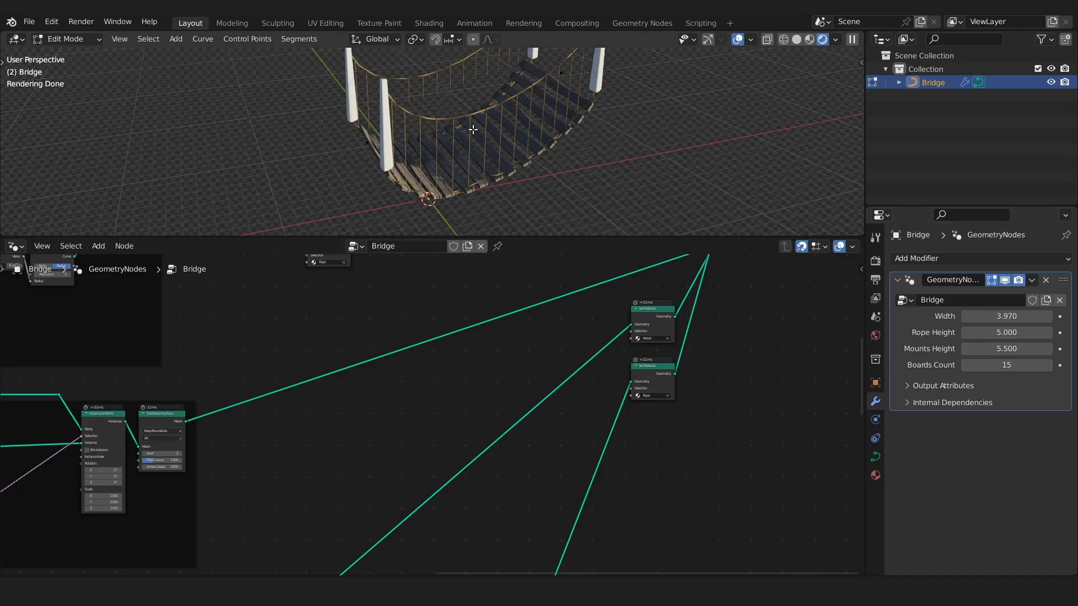
Examine the plank surfaces up close, then look over the node tree around the Mounts and Wood frames.
{"action": "scroll", "coordinate": [472, 130], "scroll_direction": "up", "scroll_amount": 3}
{"action": "scroll", "coordinate": [407, 170], "scroll_direction": "up", "scroll_amount": 10}
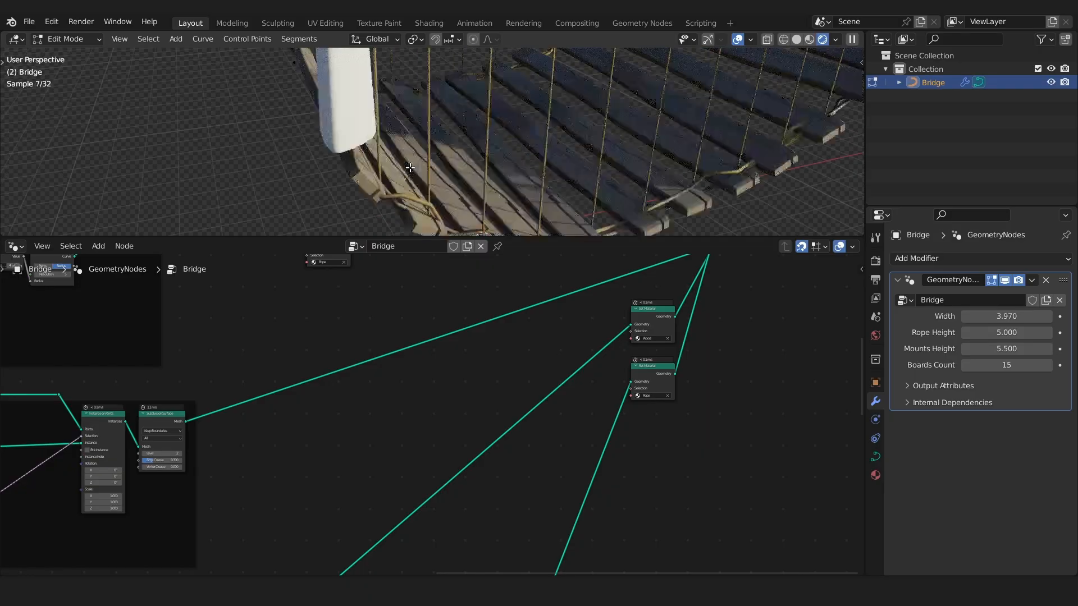
{"action": "scroll", "coordinate": [473, 183], "scroll_direction": "up", "scroll_amount": 3}
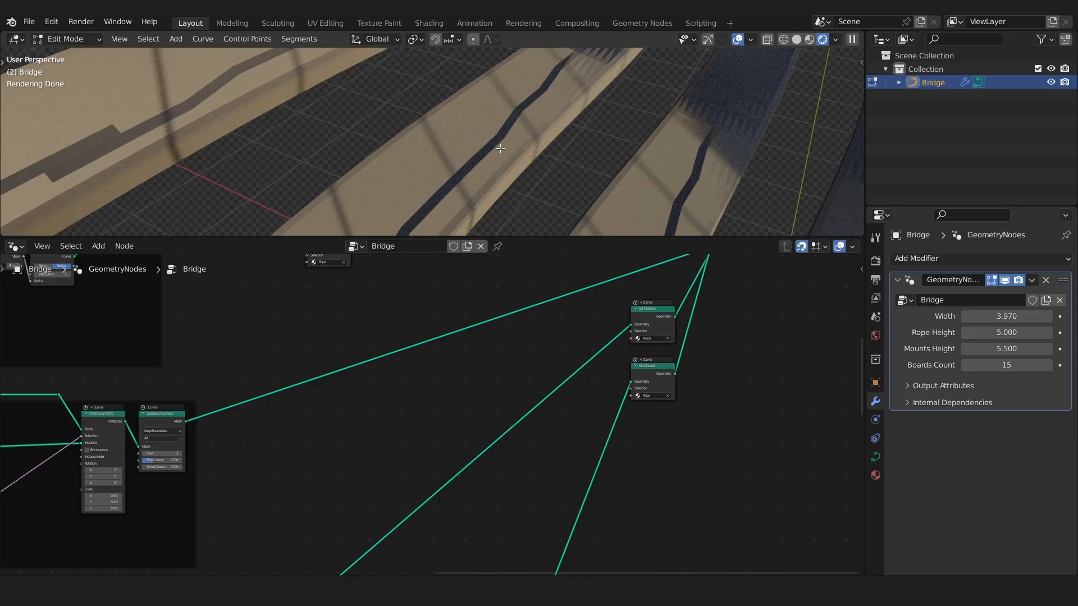
{"action": "scroll", "coordinate": [642, 363], "scroll_direction": "down", "scroll_amount": 3}
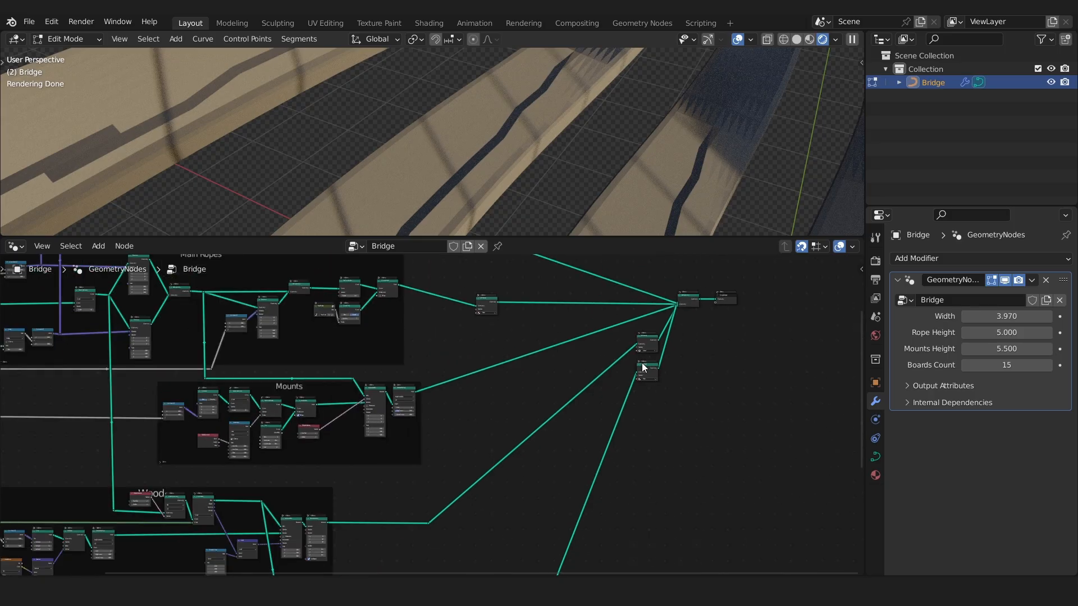
{"action": "scroll", "coordinate": [642, 363], "scroll_direction": "down", "scroll_amount": 4}
Maximize the Wood material's shader editor and add an Attribute node to the left of the Texture Coordinate node.
{"action": "key", "text": "ctrl+space"}
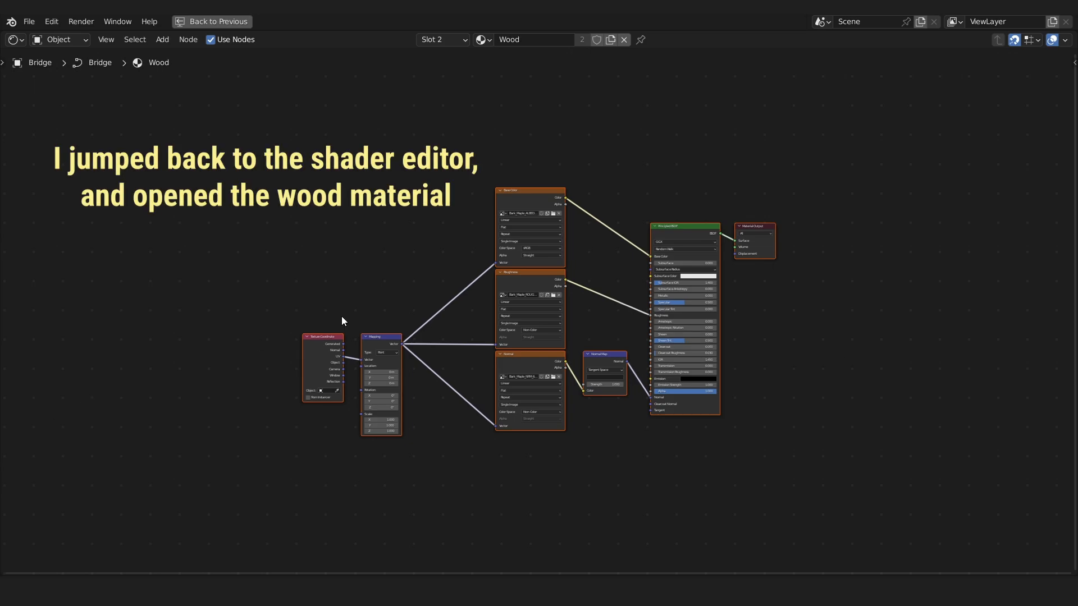
{"action": "scroll", "coordinate": [337, 337], "scroll_direction": "up", "scroll_amount": 4}
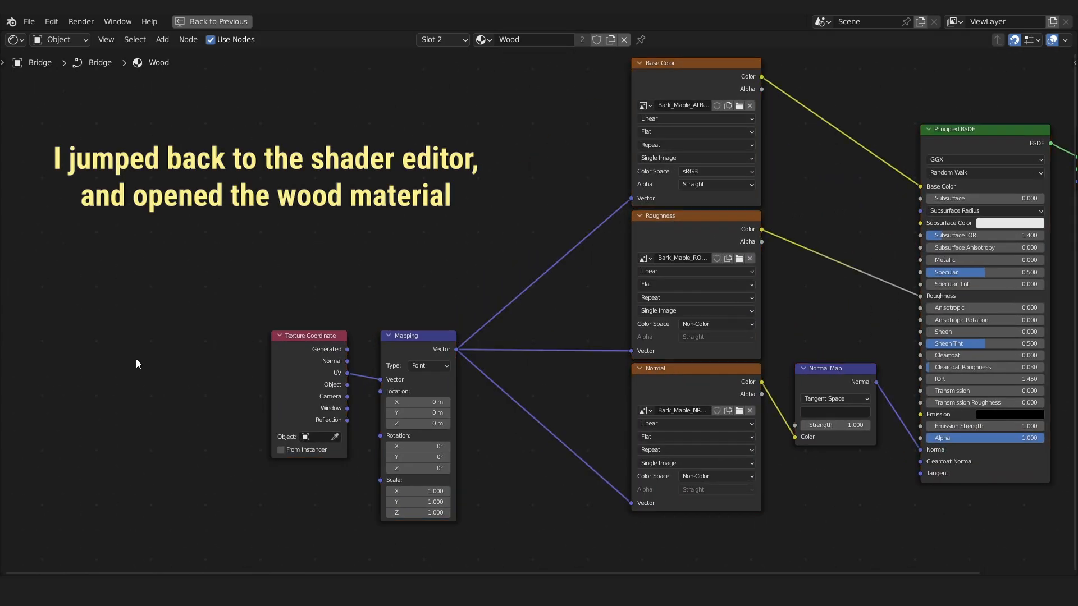
{"action": "key", "text": "shift+a"}
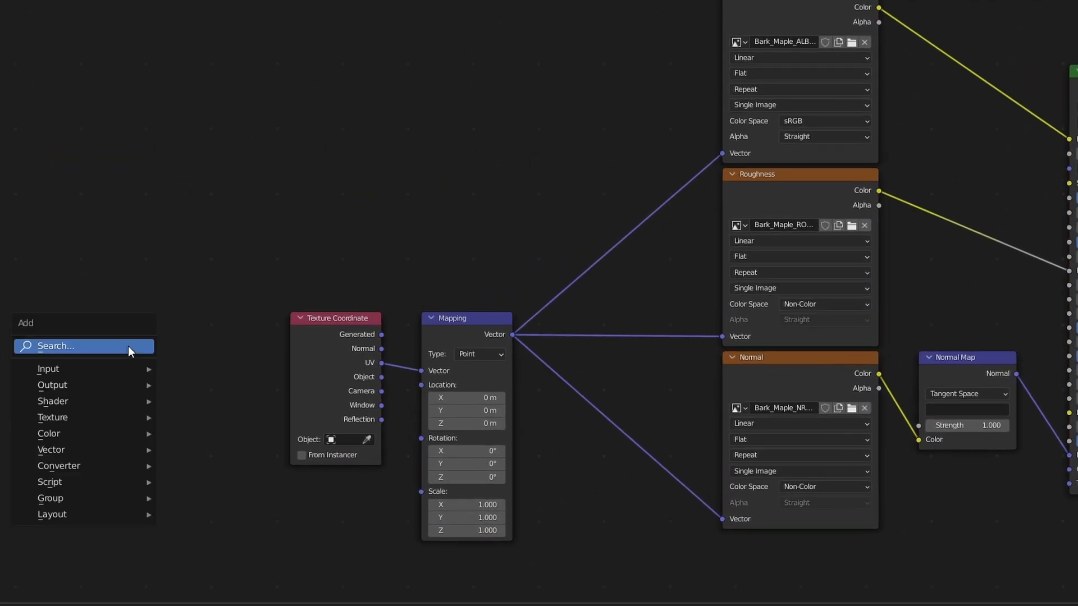
{"action": "left_click", "coordinate": [128, 346]}
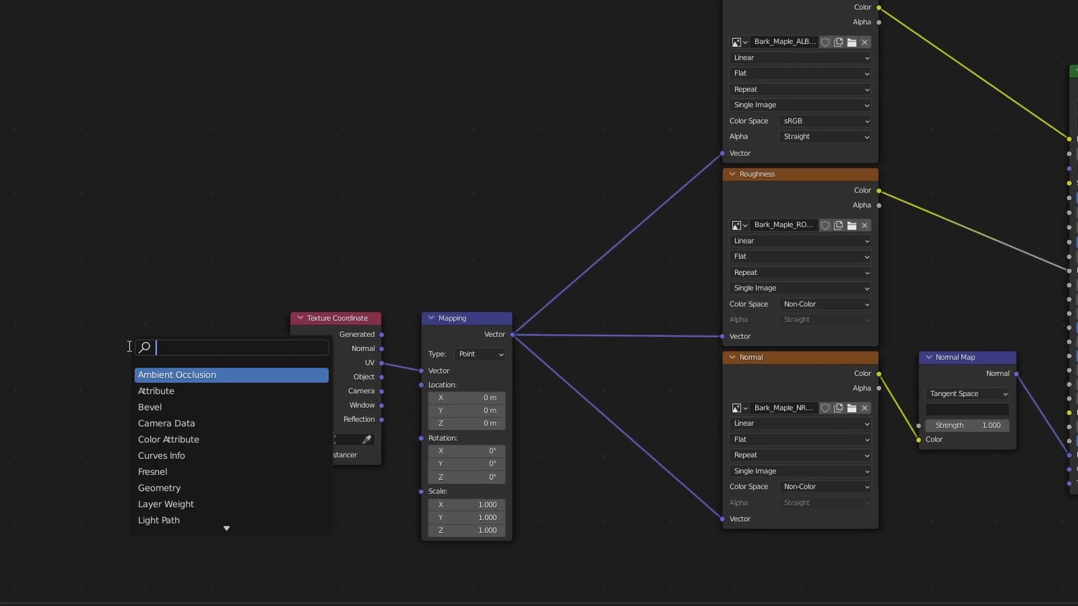
{"action": "type", "text": "att"}
{"action": "key", "text": "Return"}
{"action": "left_click", "coordinate": [132, 357]}
Delete the Texture Coordinate node and link the Attribute node's Color output to the Mapping node's Vector input.
{"action": "left_click", "coordinate": [323, 331]}
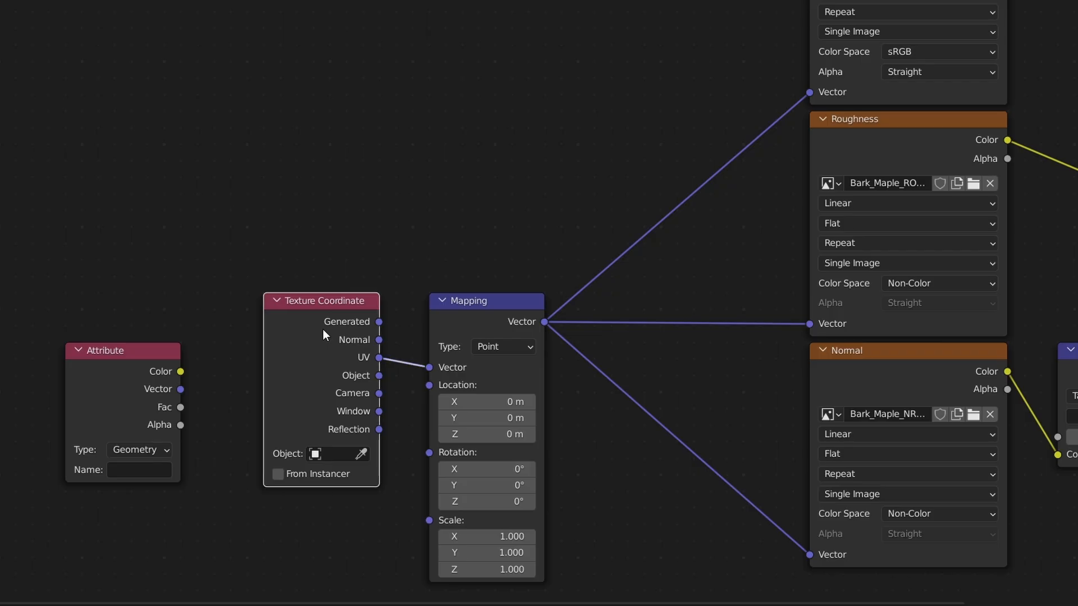
{"action": "key", "text": "x"}
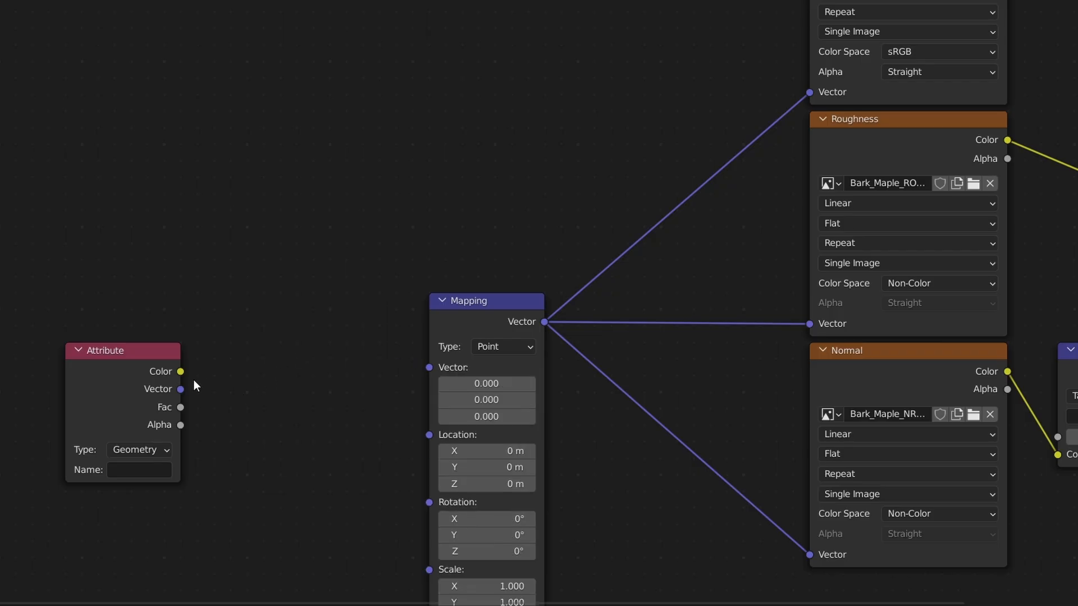
{"action": "left_click_drag", "start_coordinate": [180, 373], "coordinate": [431, 369]}
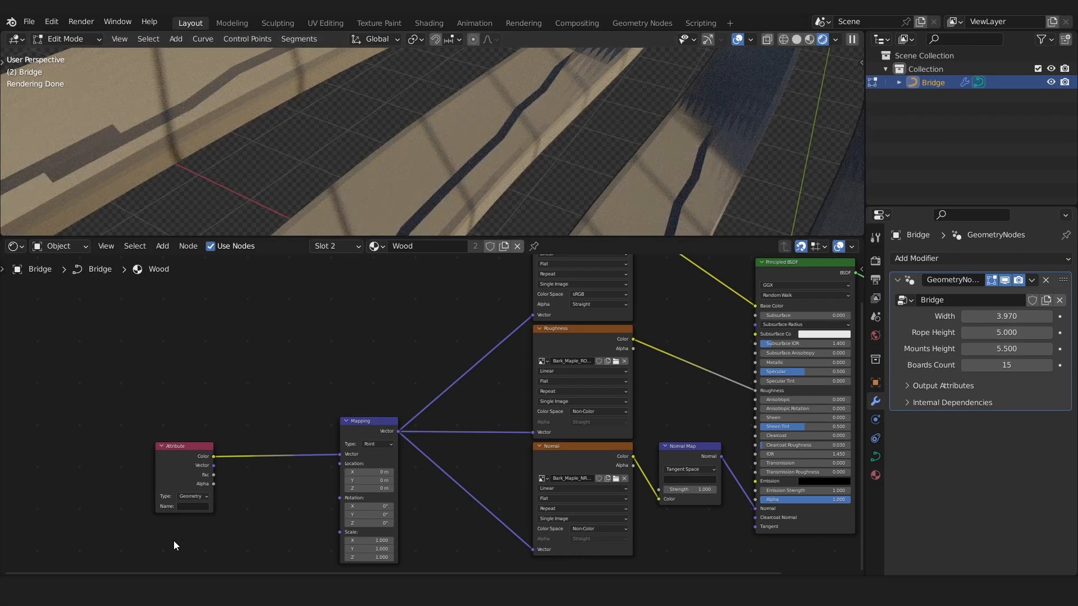
Move the Attribute node next to the Mapping node and set its attribute name to uv_map.
{"action": "scroll", "coordinate": [174, 531], "scroll_direction": "up", "scroll_amount": 2}
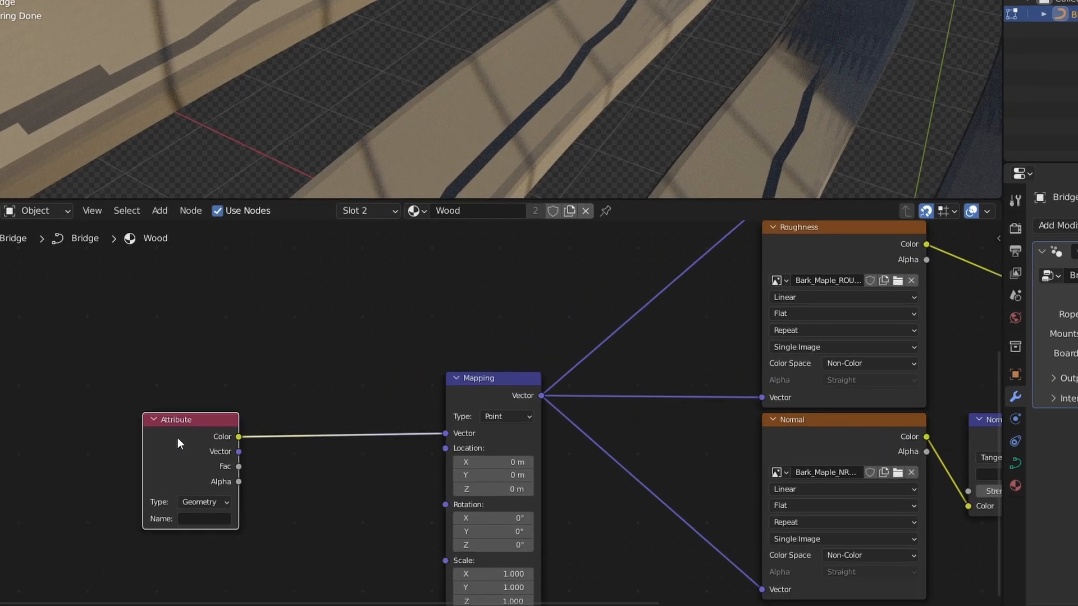
{"action": "left_click_drag", "start_coordinate": [177, 436], "coordinate": [325, 400]}
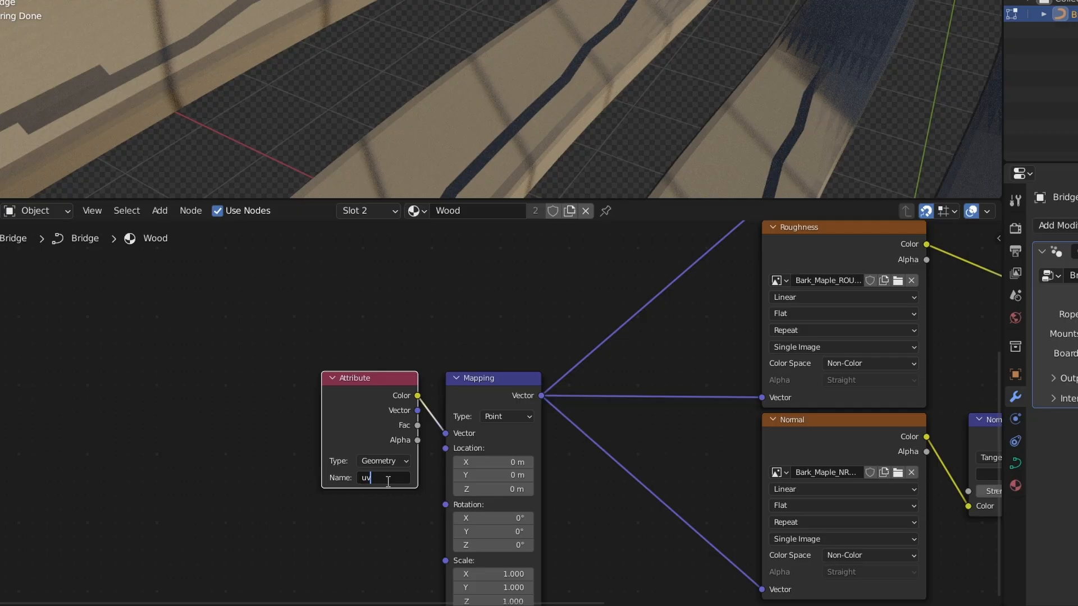
{"action": "left_click", "coordinate": [388, 482]}
{"action": "type", "text": "uv_map"}
{"action": "key", "text": "Return"}
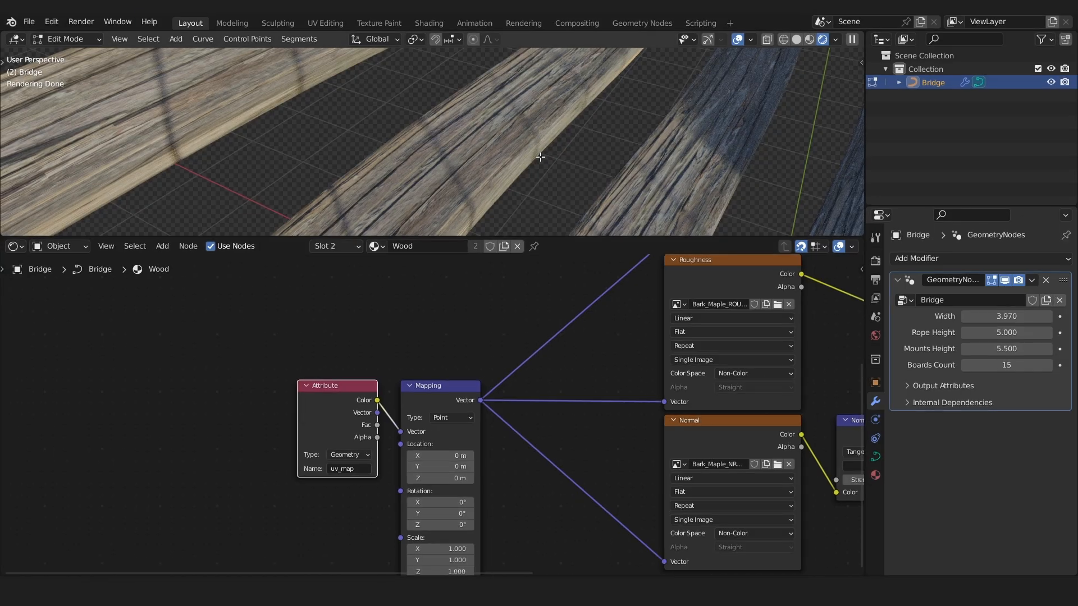
Examine the wood texture on the bridge planks from several angles and distances.
{"action": "scroll", "coordinate": [540, 157], "scroll_direction": "down", "scroll_amount": 5}
{"action": "middle_click_drag", "start_coordinate": [540, 157], "coordinate": [602, 152]}
{"action": "scroll", "coordinate": [724, 166], "scroll_direction": "down", "scroll_amount": 2}
{"action": "left_click_drag", "start_coordinate": [604, 88], "coordinate": [678, 145]}
{"action": "middle_click_drag", "start_coordinate": [678, 146], "coordinate": [418, 158]}
{"action": "scroll", "coordinate": [491, 132], "scroll_direction": "up", "scroll_amount": 10}
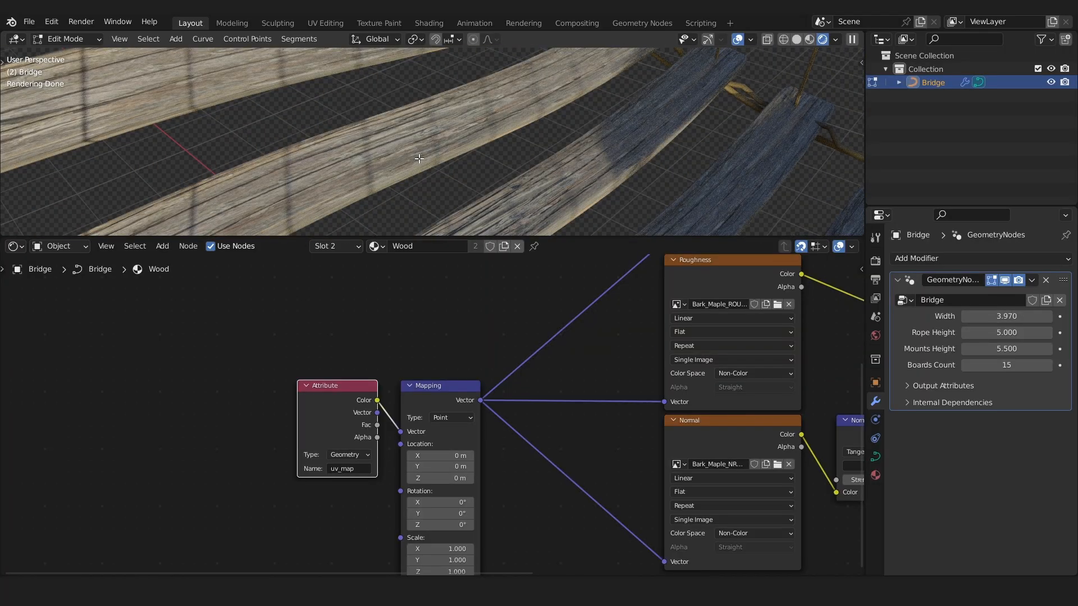
{"action": "scroll", "coordinate": [419, 159], "scroll_direction": "down", "scroll_amount": 8}
{"action": "middle_click_drag", "start_coordinate": [419, 158], "coordinate": [388, 148]}
{"action": "scroll", "coordinate": [391, 135], "scroll_direction": "up", "scroll_amount": 2}
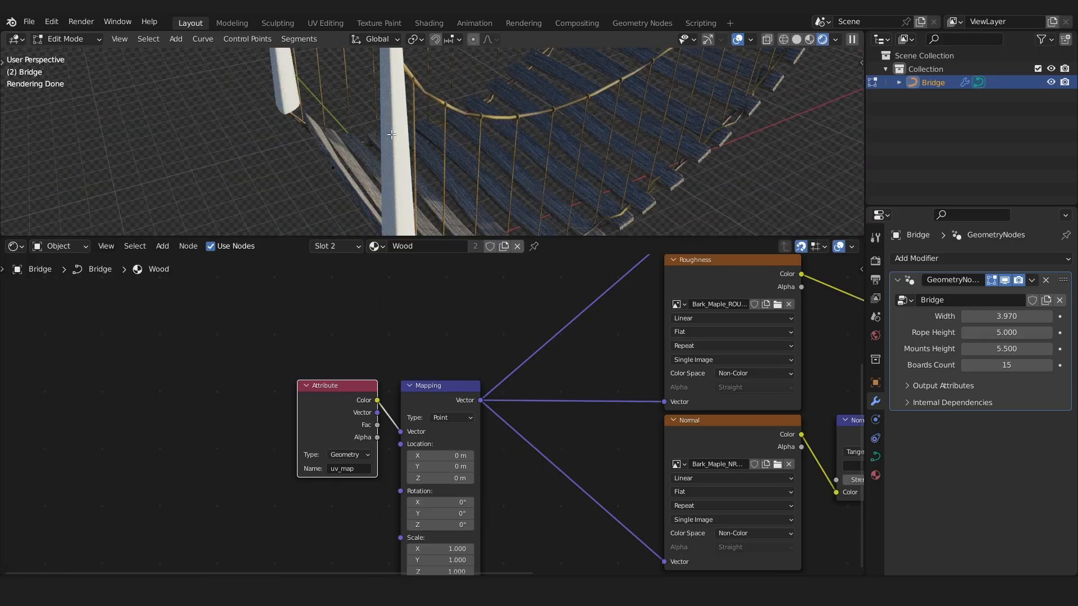
{"action": "scroll", "coordinate": [391, 134], "scroll_direction": "down", "scroll_amount": 2}
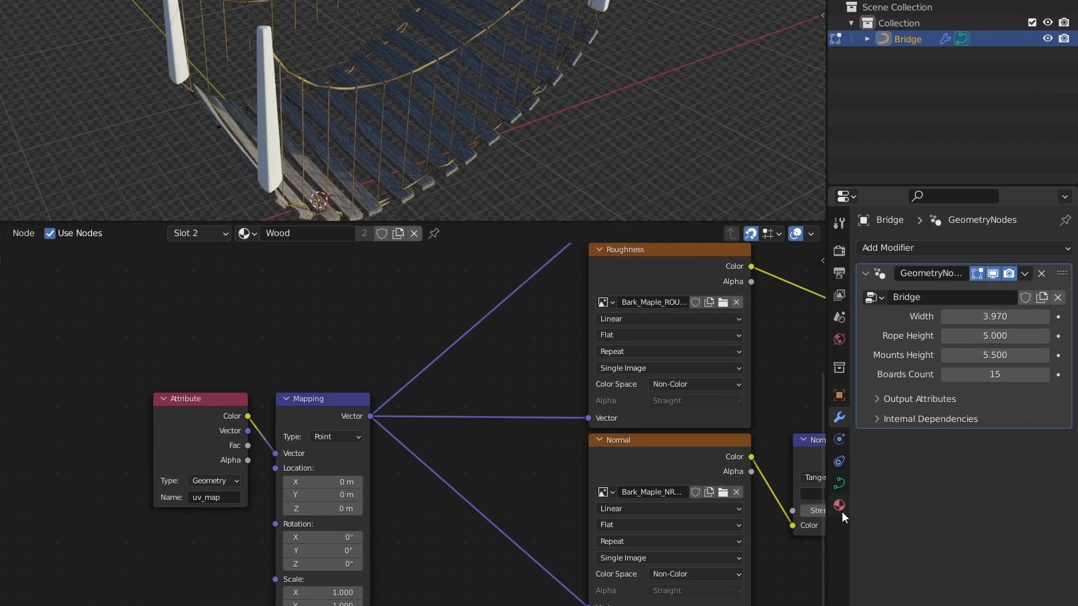
Add a third material slot to the bridge and create a new material in it named Cement.
{"action": "left_click", "coordinate": [875, 475]}
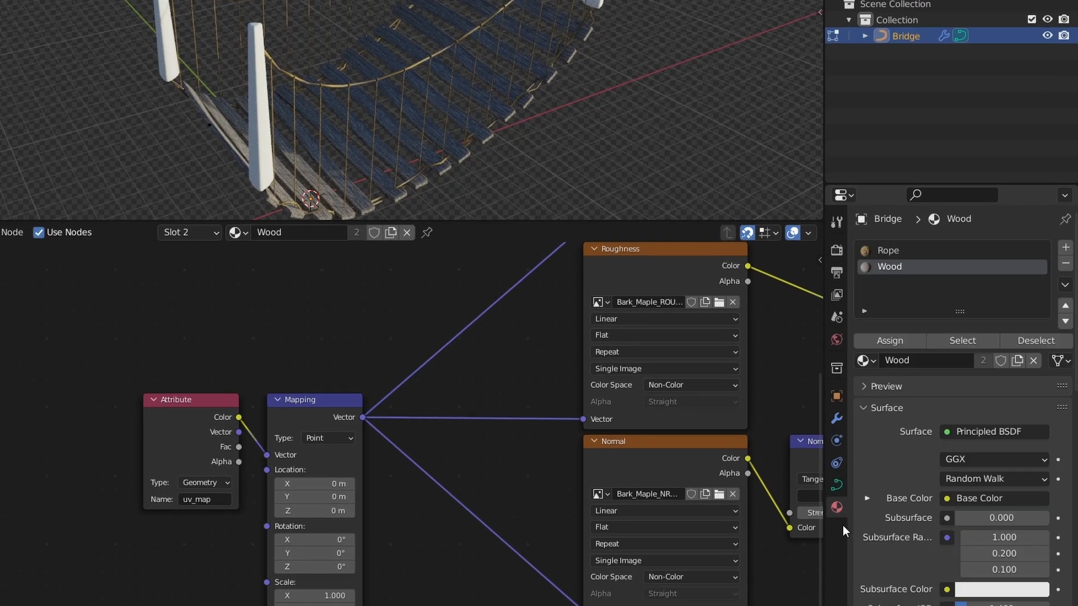
{"action": "left_click", "coordinate": [1065, 247]}
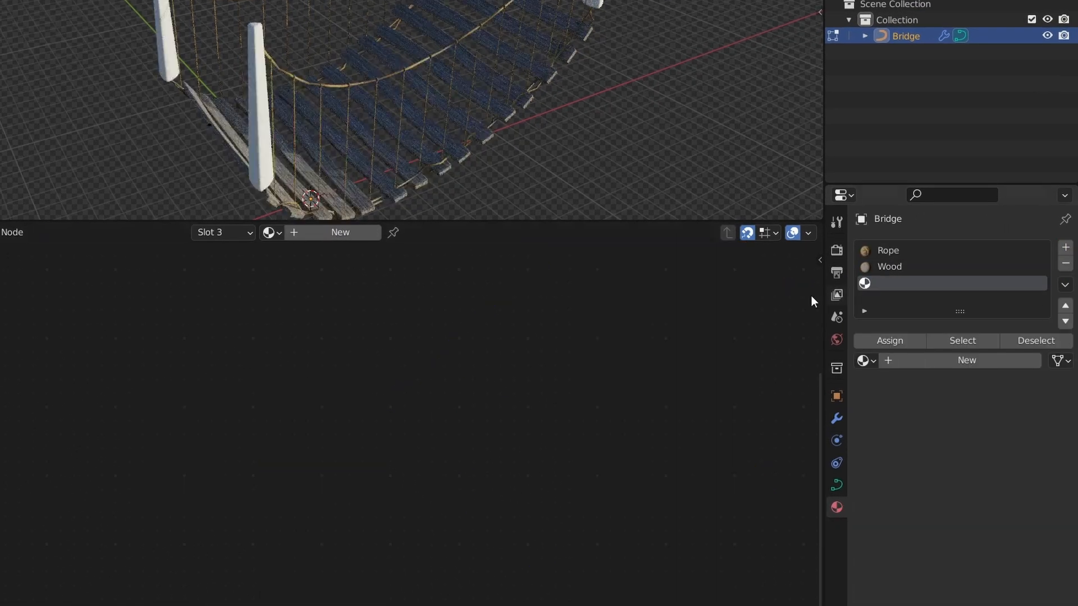
{"action": "left_click", "coordinate": [915, 359]}
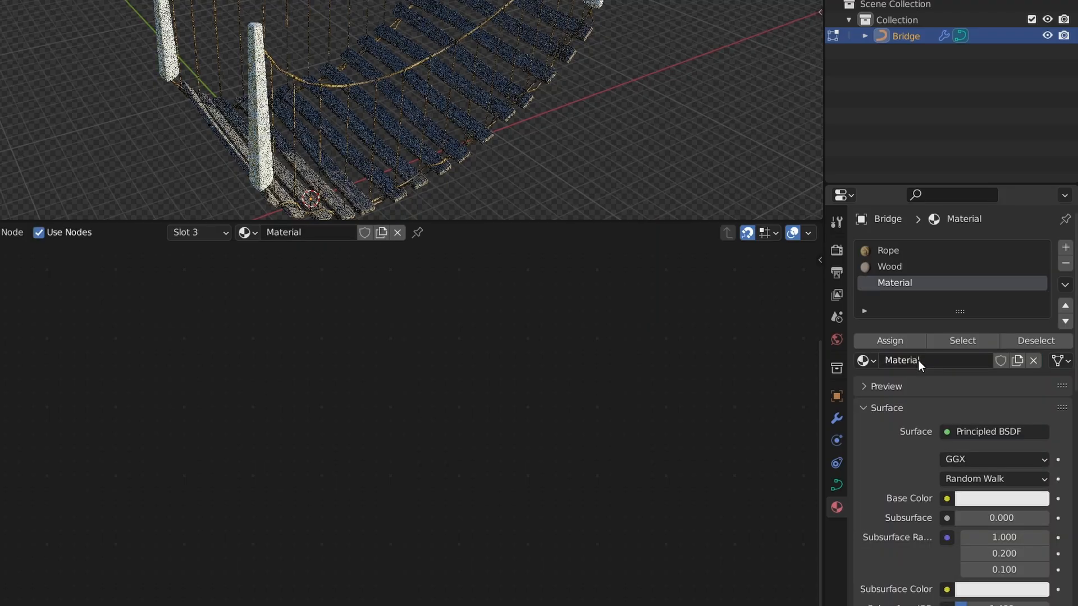
{"action": "double_click", "coordinate": [926, 362]}
{"action": "type", "text": "Cement"}
{"action": "key", "text": "Return"}
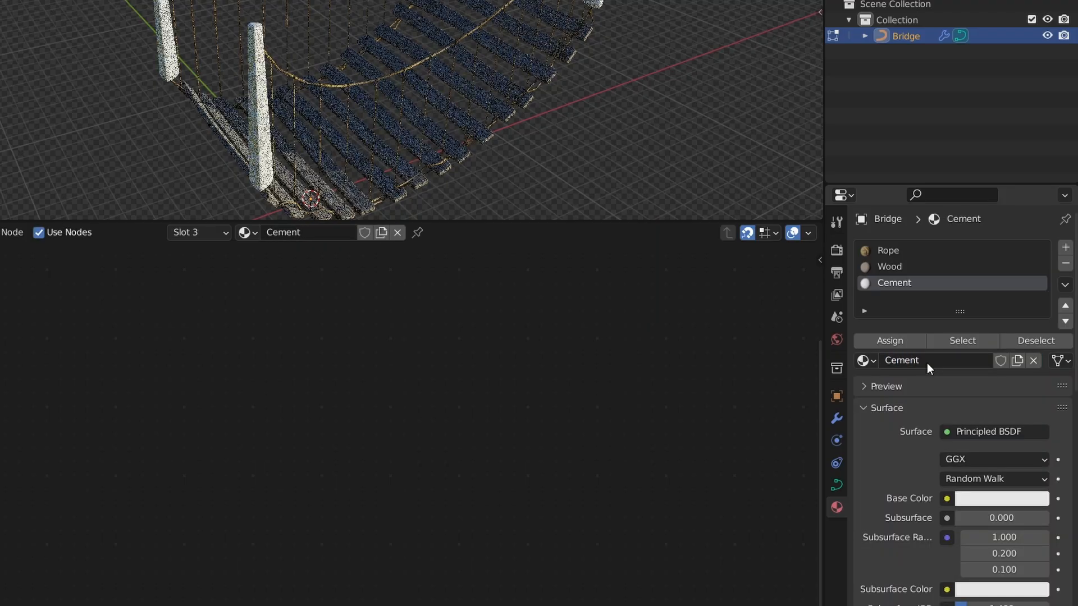
Add a Noise Texture node to the Cement material and link its Fac output to the Principled BSDF's Base Color.
{"action": "left_click", "coordinate": [455, 415]}
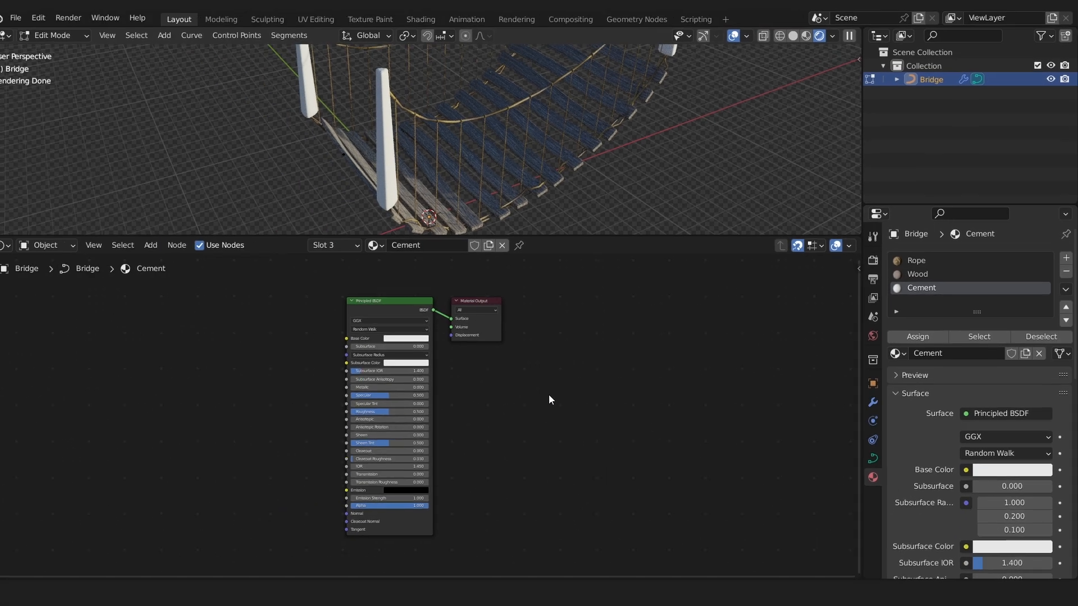
{"action": "scroll", "coordinate": [452, 408], "scroll_direction": "up", "scroll_amount": 4}
{"action": "middle_click_drag", "start_coordinate": [371, 405], "coordinate": [380, 407]}
{"action": "middle_click_drag", "start_coordinate": [494, 392], "coordinate": [689, 445]}
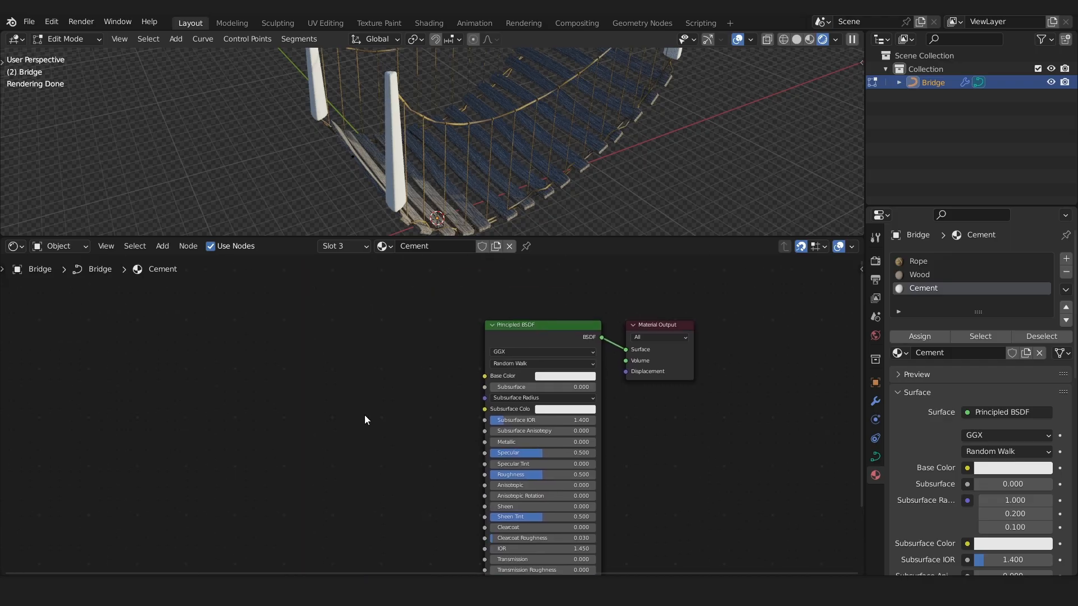
{"action": "scroll", "coordinate": [365, 414], "scroll_direction": "up", "scroll_amount": 4}
{"action": "key", "text": "shift+a"}
{"action": "left_click", "coordinate": [276, 364]}
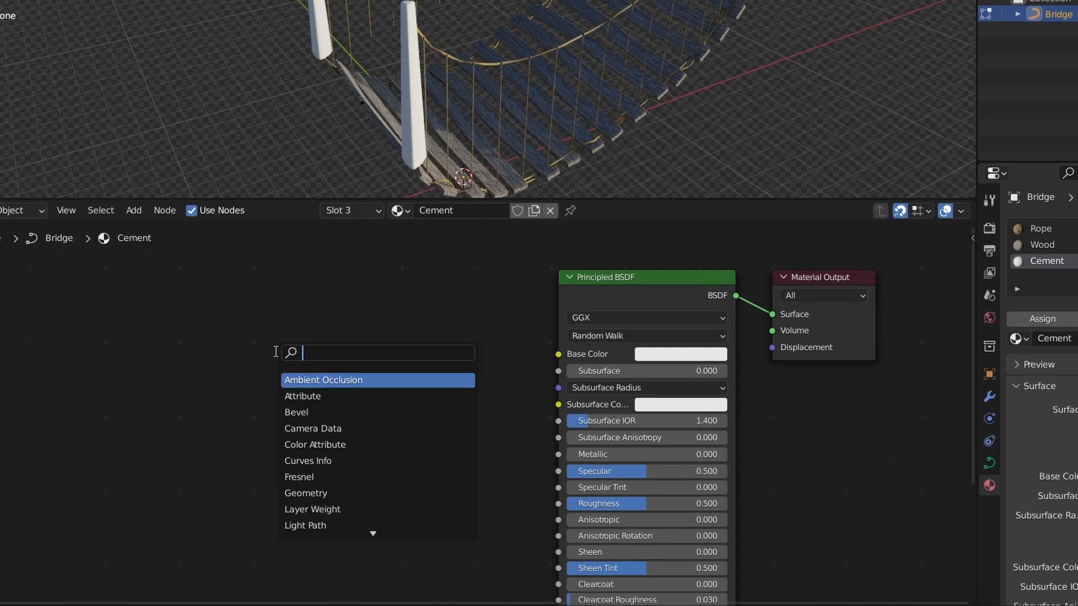
{"action": "type", "text": "noise"}
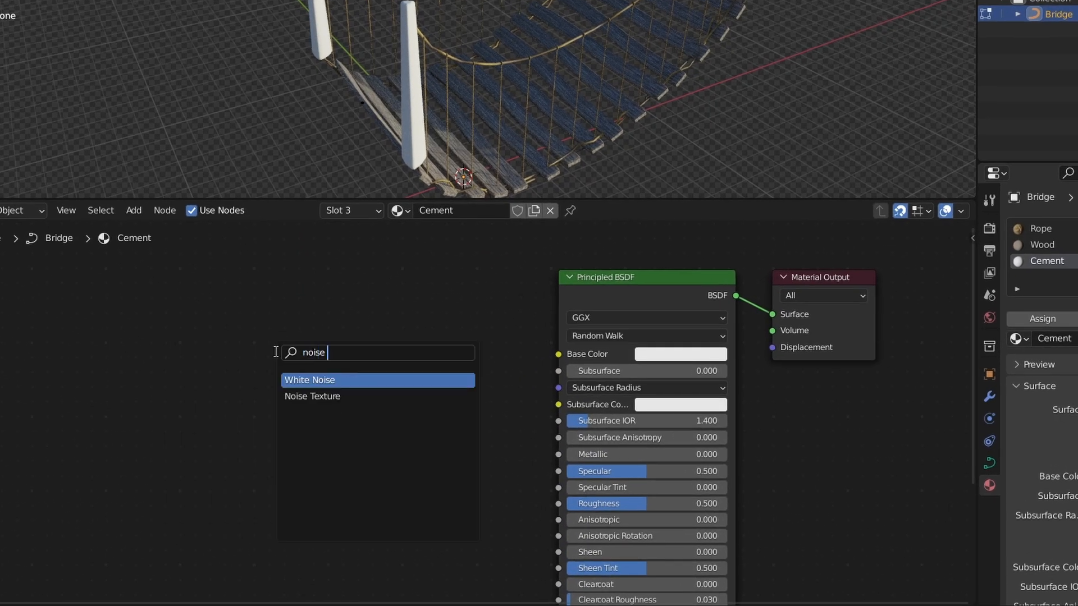
{"action": "left_click", "coordinate": [344, 396]}
{"action": "left_click_drag", "start_coordinate": [299, 309], "coordinate": [561, 353]}
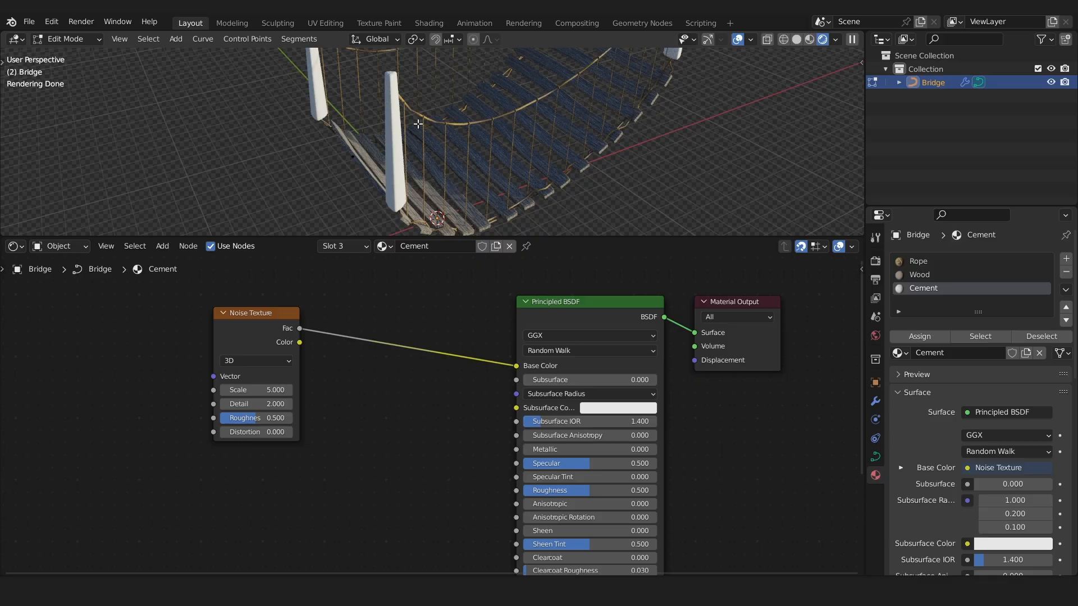
Change the shader editor to the Geometry Node Editor and maximize it at the output of the Mounts frame.
{"action": "left_click", "coordinate": [14, 246]}
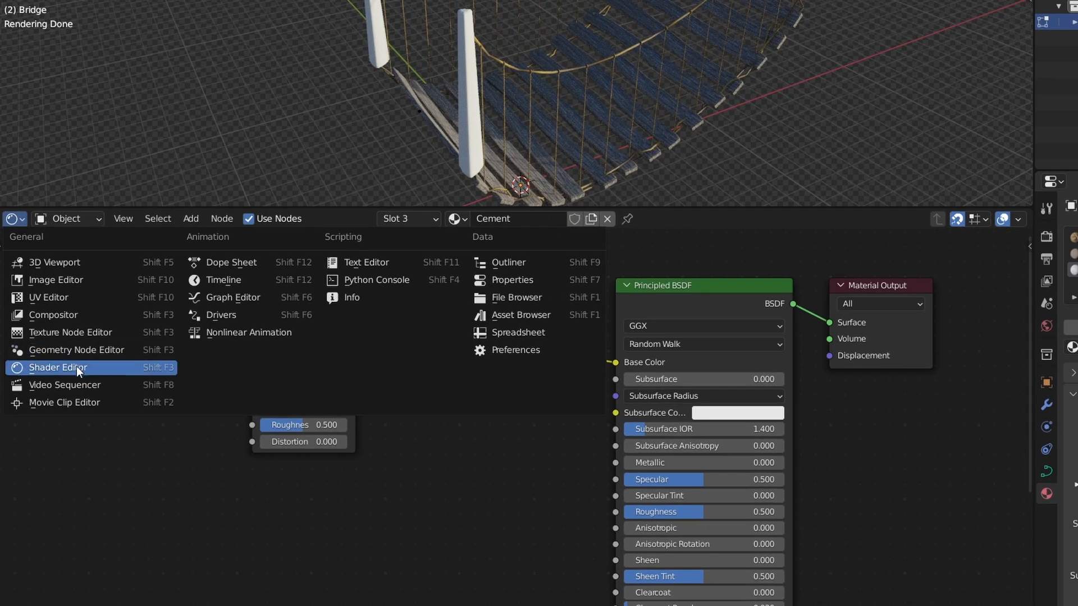
{"action": "left_click", "coordinate": [74, 350]}
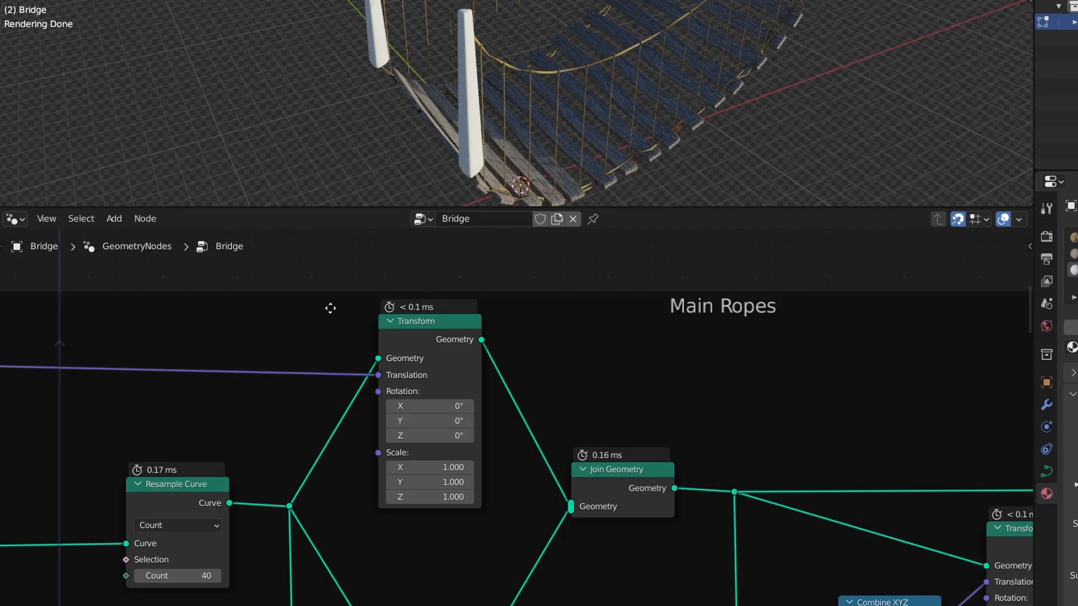
{"action": "key", "text": "ctrl+space"}
{"action": "scroll", "coordinate": [546, 359], "scroll_direction": "down", "scroll_amount": 15}
{"action": "middle_click_drag", "start_coordinate": [632, 435], "coordinate": [441, 232]}
{"action": "middle_click_drag", "start_coordinate": [581, 510], "coordinate": [426, 459]}
{"action": "scroll", "coordinate": [977, 247], "scroll_direction": "up", "scroll_amount": 3}
{"action": "middle_click_drag", "start_coordinate": [854, 308], "coordinate": [695, 331]}
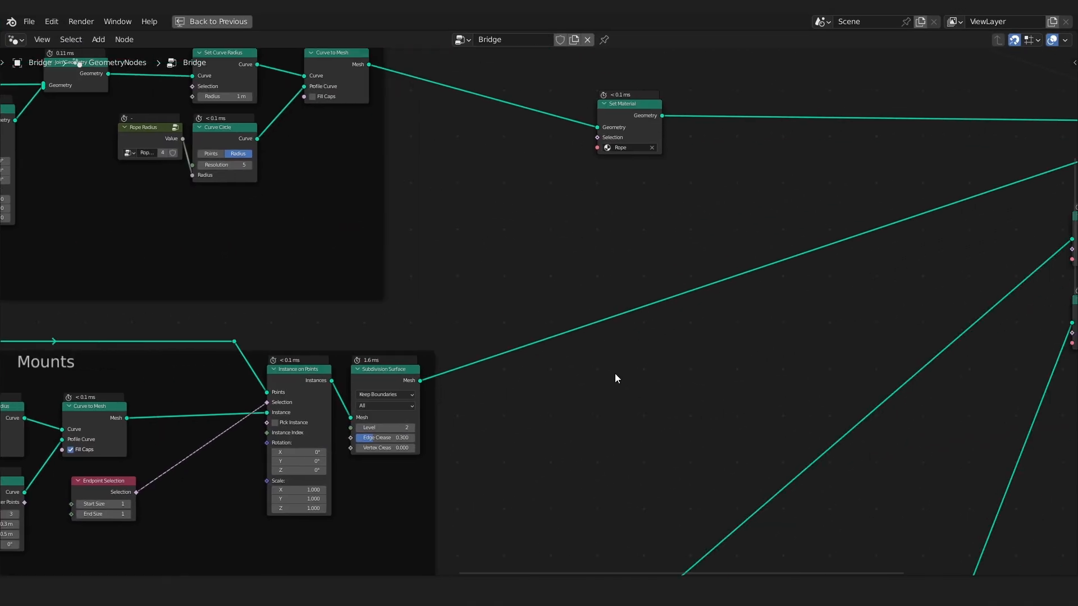
Insert a Set Material node after the Mounts frame's Subdivision Surface node and assign the Cement material to it.
{"action": "key", "text": "shift+a"}
{"action": "type", "text": "sset mat"}
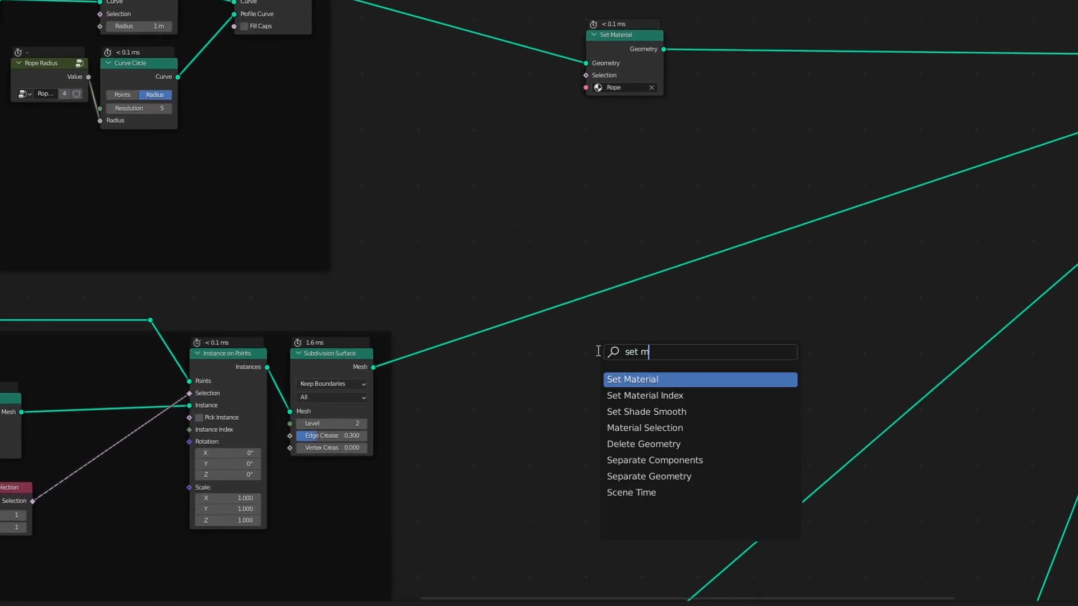
{"action": "left_click", "coordinate": [628, 380]}
{"action": "left_click", "coordinate": [479, 330]}
{"action": "scroll", "coordinate": [484, 343], "scroll_direction": "up", "scroll_amount": 5}
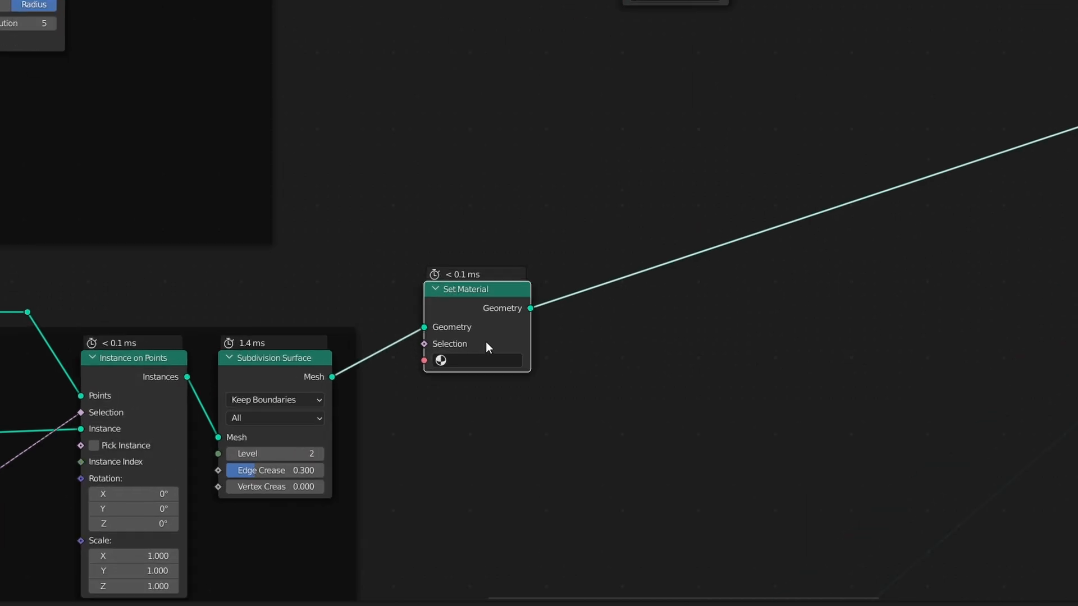
{"action": "left_click", "coordinate": [481, 357]}
{"action": "left_click", "coordinate": [474, 385]}
{"action": "scroll", "coordinate": [671, 390], "scroll_direction": "down", "scroll_amount": 3}
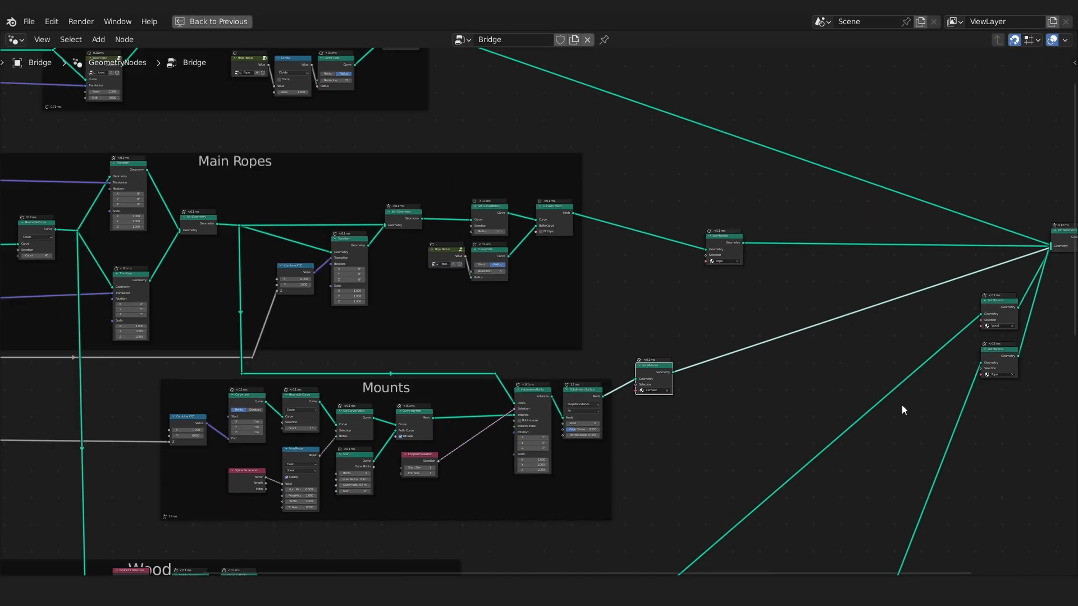
Stack the Cement Set Material node and the other Set Material nodes in a column just before the Join Geometry node.
{"action": "middle_click_drag", "start_coordinate": [627, 373], "coordinate": [337, 435]}
{"action": "left_click_drag", "start_coordinate": [368, 434], "coordinate": [713, 326]}
{"action": "left_click_drag", "start_coordinate": [426, 301], "coordinate": [747, 477]}
{"action": "left_click", "coordinate": [748, 477]}
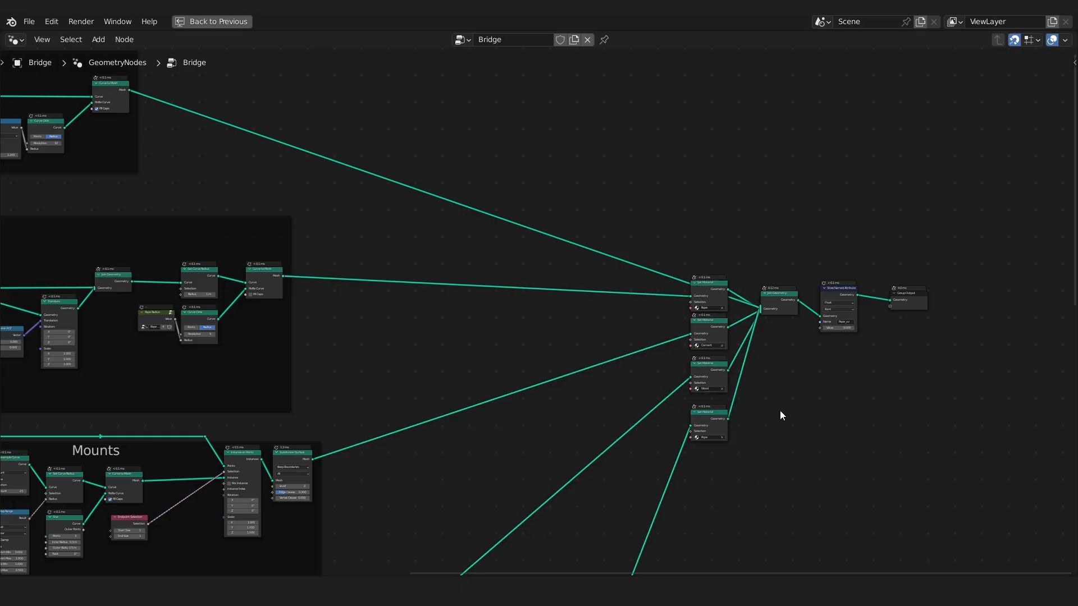
Restore the normal editor layout, change the node area to the Shader Editor and frame the Cement nodes.
{"action": "key", "text": "ctrl+space"}
{"action": "left_click", "coordinate": [12, 240]}
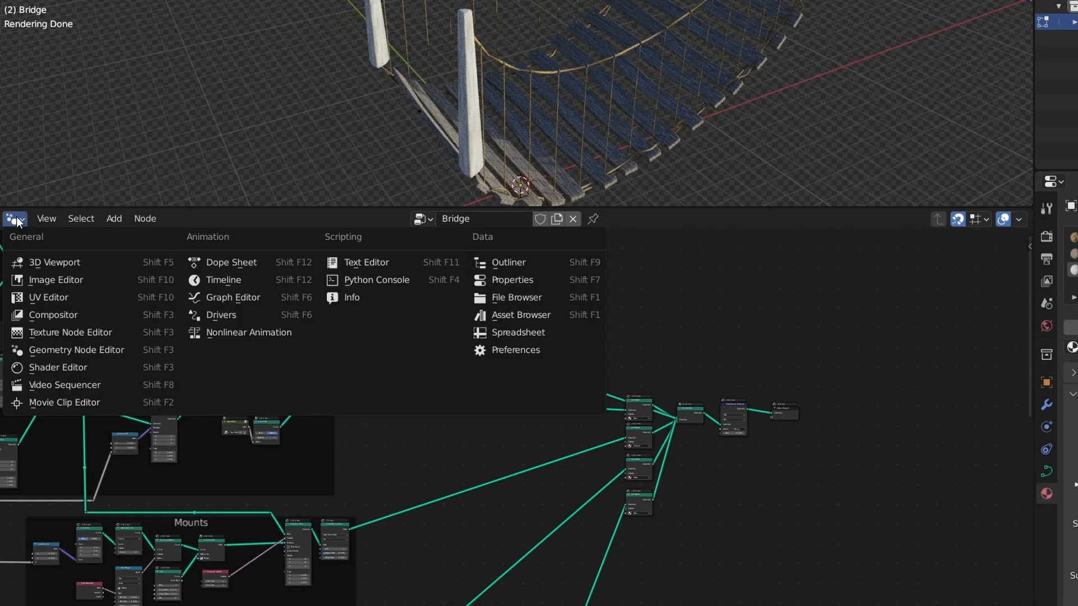
{"action": "left_click", "coordinate": [77, 367]}
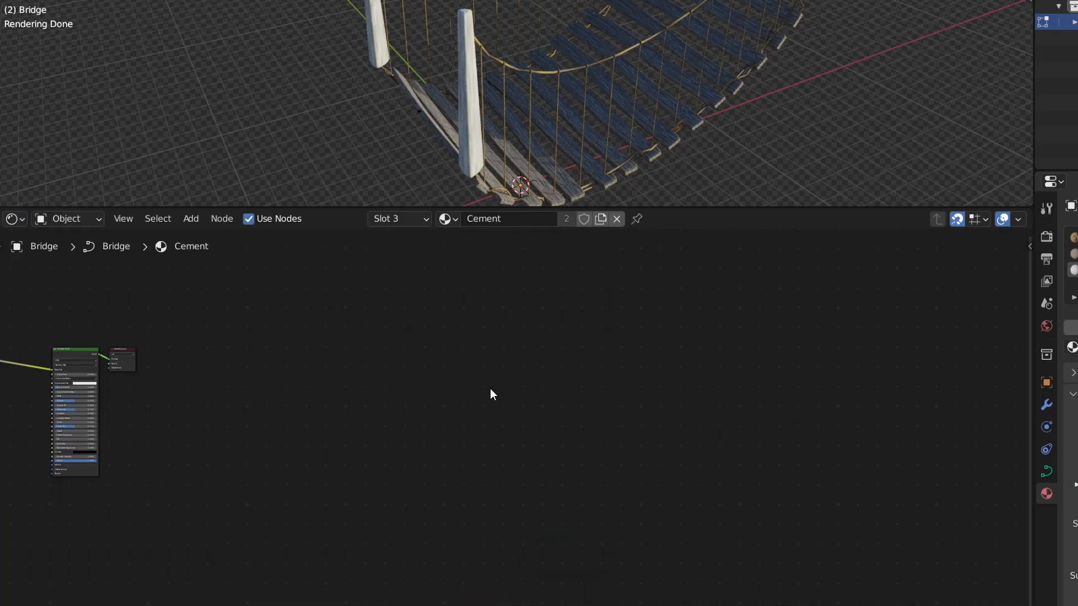
{"action": "key", "text": "Home"}
{"action": "scroll", "coordinate": [505, 81], "scroll_direction": "up", "scroll_amount": 5}
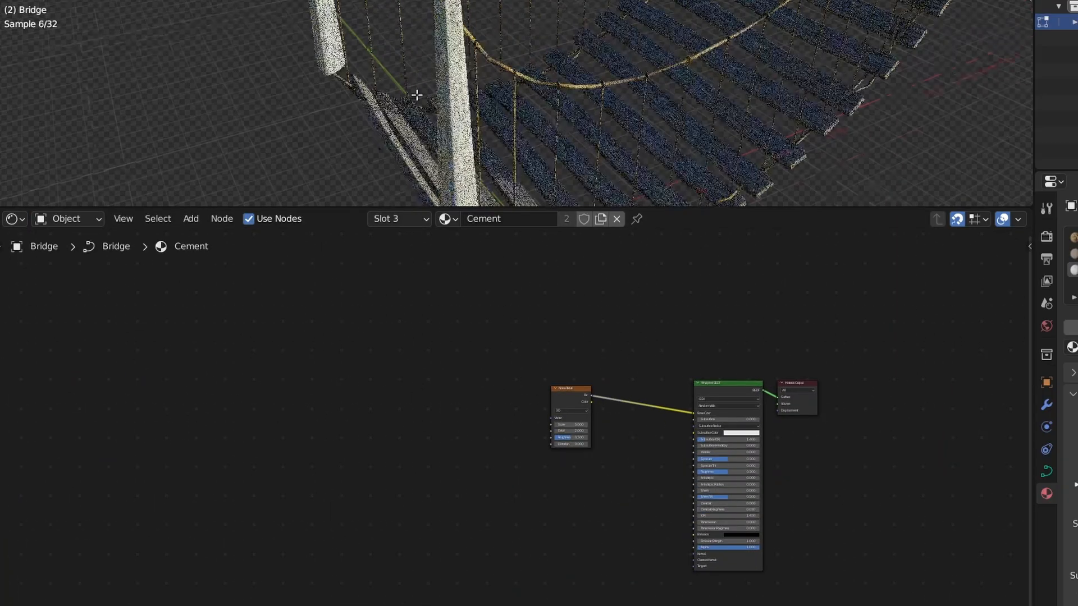
Add a Texture Coordinate node and link its Object output to the Noise Texture's Vector input.
{"action": "middle_click_drag", "start_coordinate": [505, 82], "coordinate": [482, 79]}
{"action": "scroll", "coordinate": [481, 79], "scroll_direction": "up", "scroll_amount": 4}
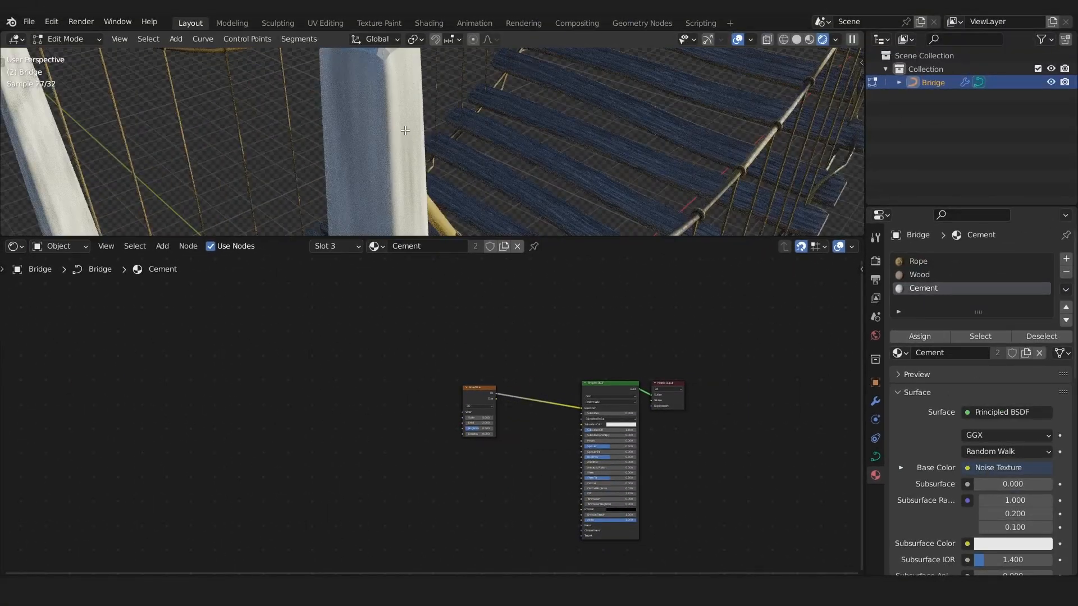
{"action": "scroll", "coordinate": [500, 409], "scroll_direction": "up", "scroll_amount": 5}
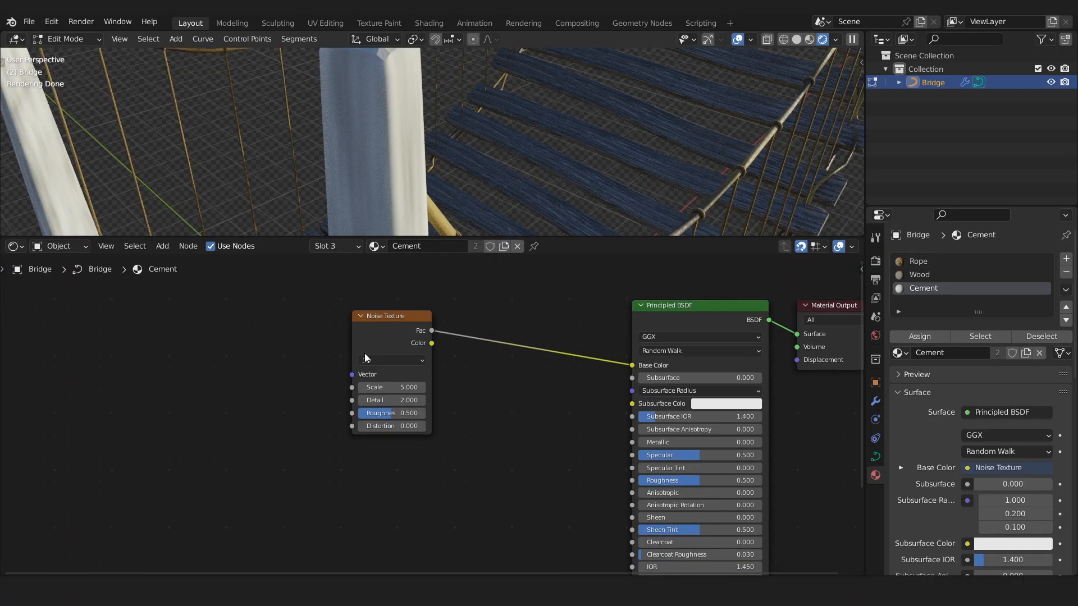
{"action": "middle_click_drag", "start_coordinate": [390, 174], "coordinate": [393, 90]}
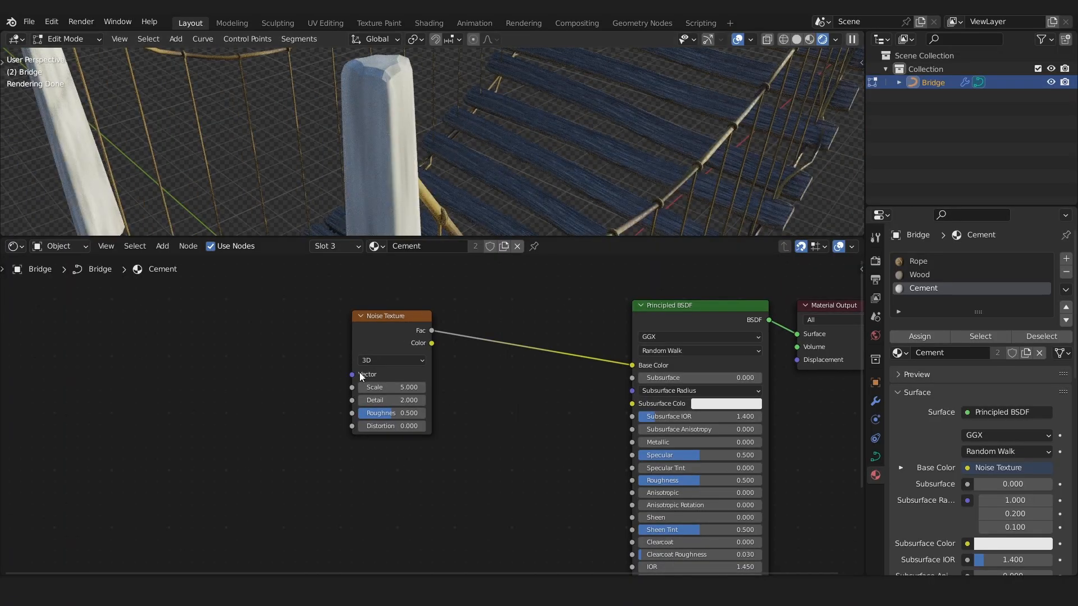
{"action": "scroll", "coordinate": [361, 377], "scroll_direction": "up", "scroll_amount": 1}
{"action": "left_click_drag", "start_coordinate": [361, 377], "coordinate": [389, 395]}
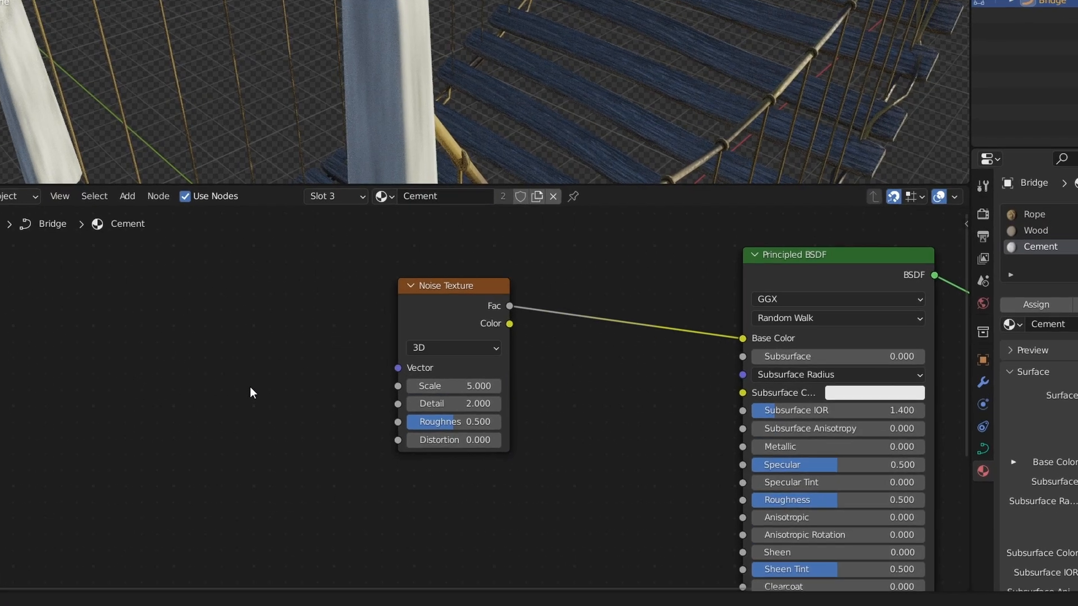
{"action": "key", "text": "shift+a"}
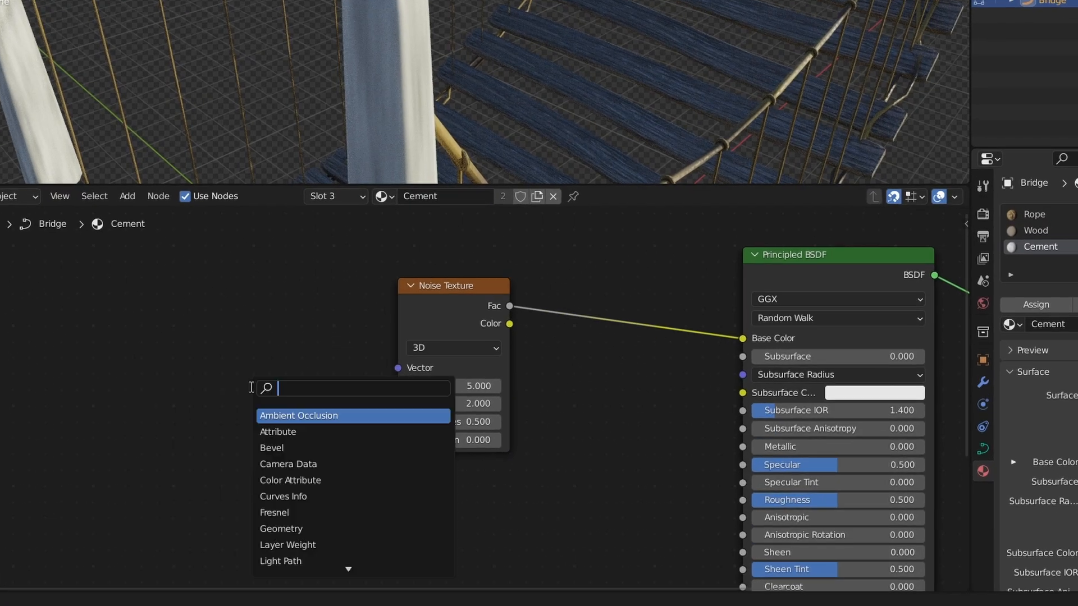
{"action": "type", "text": "texture coor"}
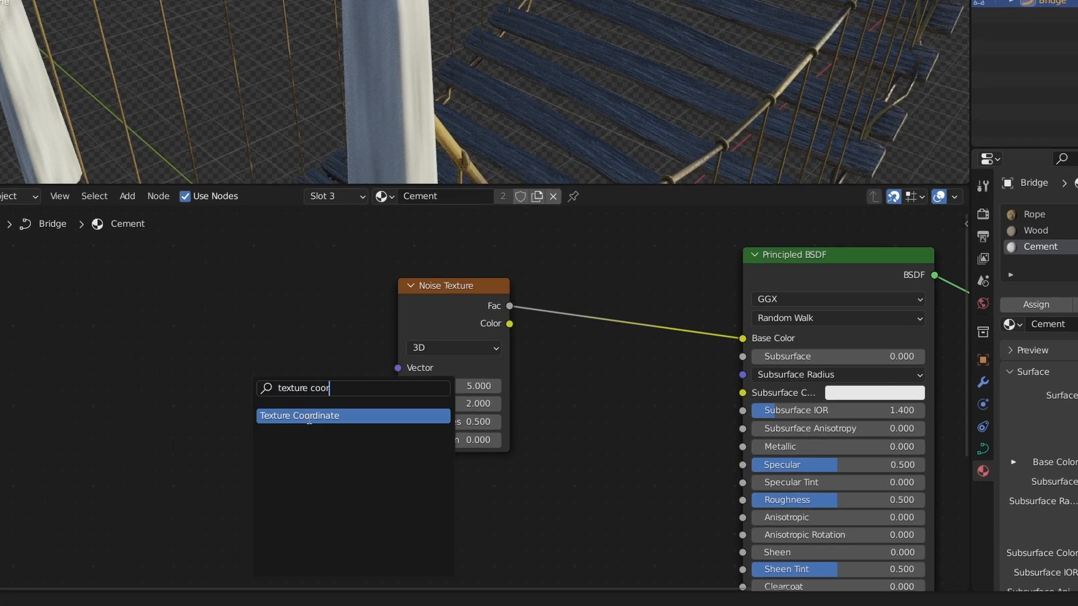
{"action": "key", "text": "Return"}
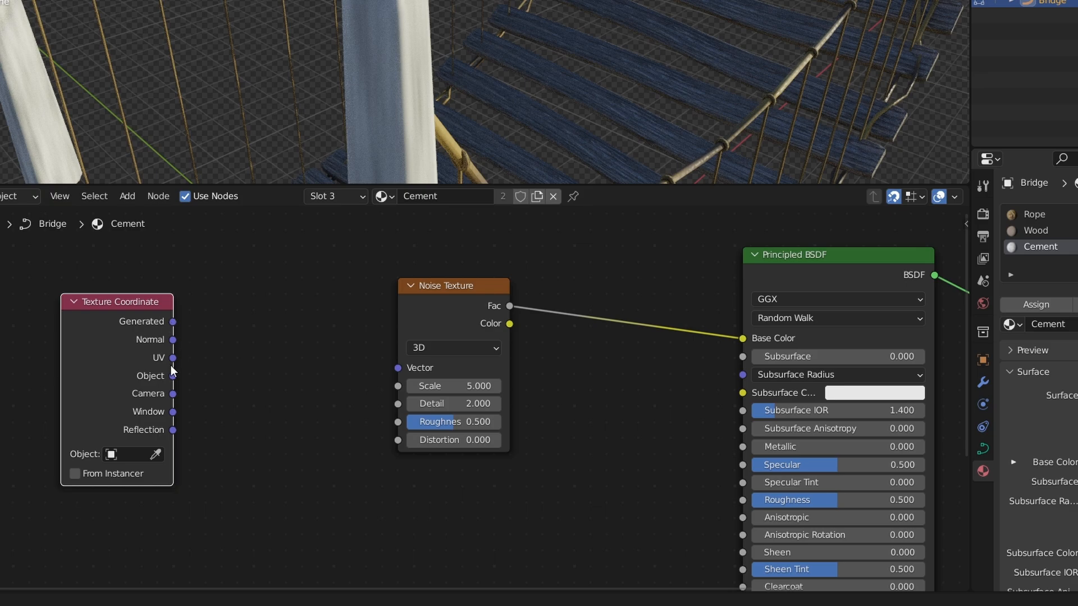
{"action": "left_click_drag", "start_coordinate": [173, 375], "coordinate": [398, 368]}
Insert a Mapping node between the Texture Coordinate and Noise Texture nodes.
{"action": "key", "text": "shift+a"}
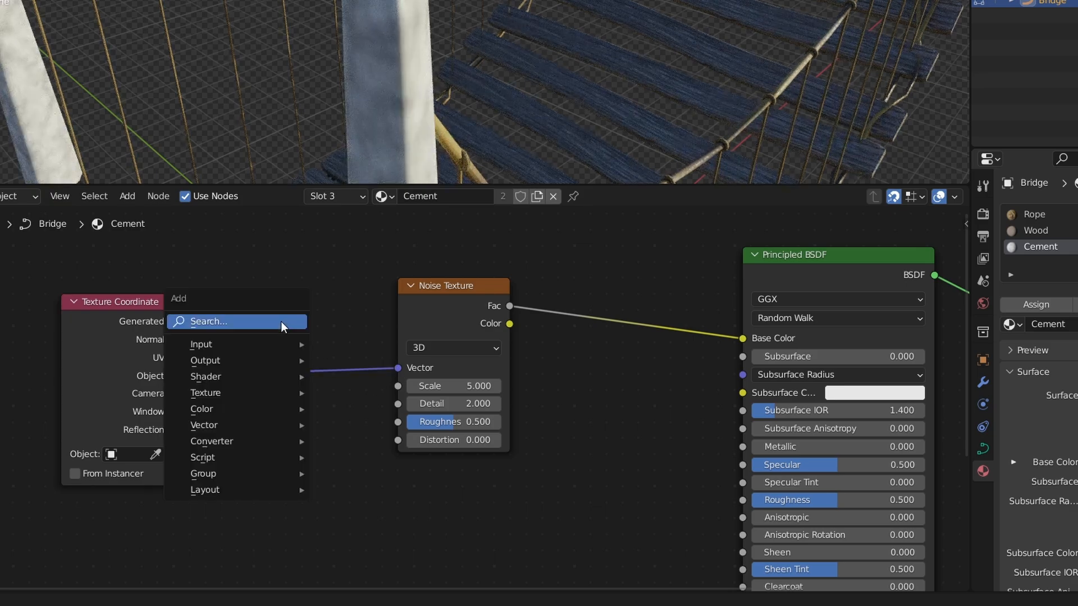
{"action": "left_click", "coordinate": [281, 321]}
{"action": "type", "text": "mappin"}
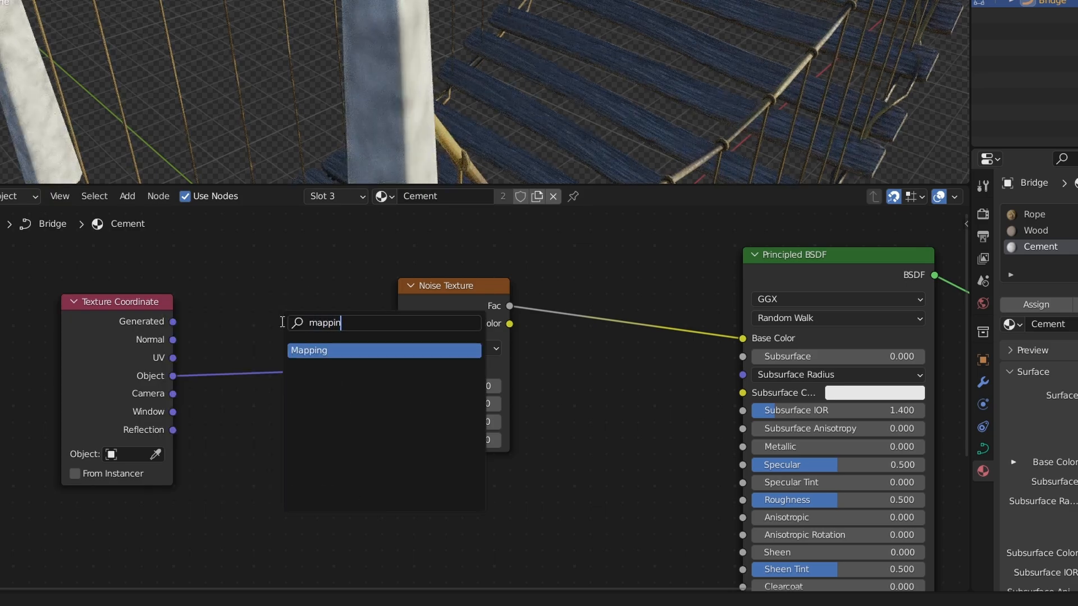
{"action": "key", "text": "Return"}
{"action": "left_click", "coordinate": [287, 324]}
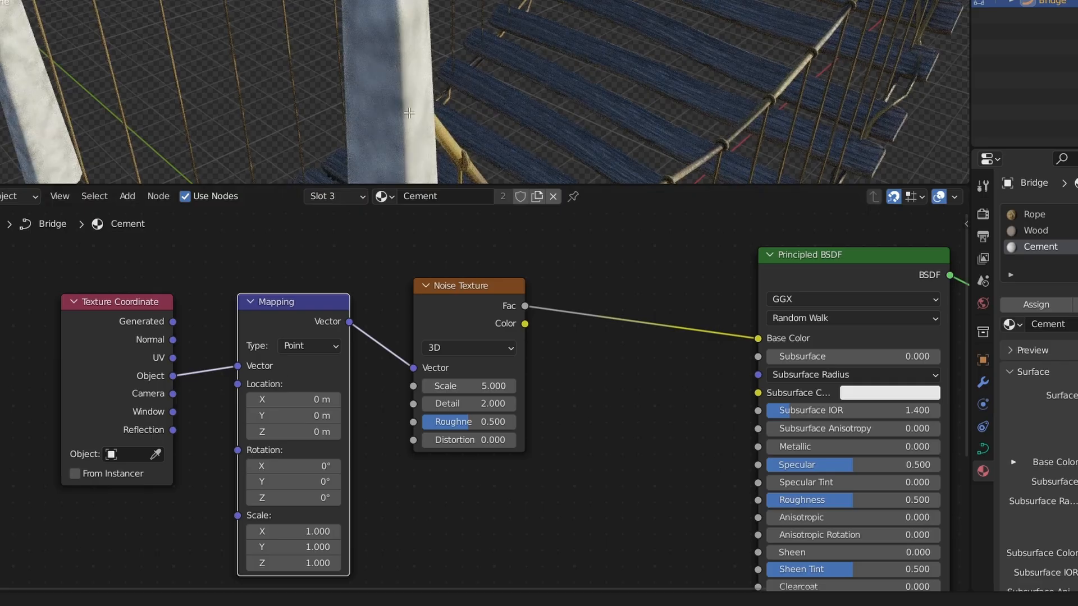
Set the Mapping node's scale to 0.5 on all three axes and the Noise Texture's scale to 4.
{"action": "left_click_drag", "start_coordinate": [318, 532], "coordinate": [298, 563]}
{"action": "type", "text": "0.5"}
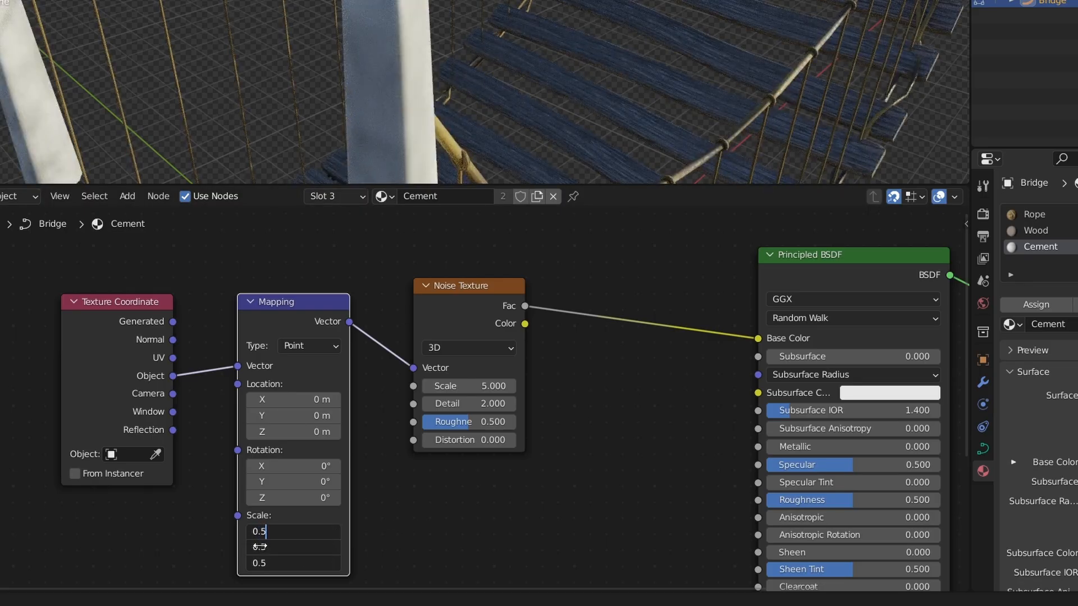
{"action": "key", "text": "Return"}
{"action": "scroll", "coordinate": [474, 382], "scroll_direction": "up", "scroll_amount": 1}
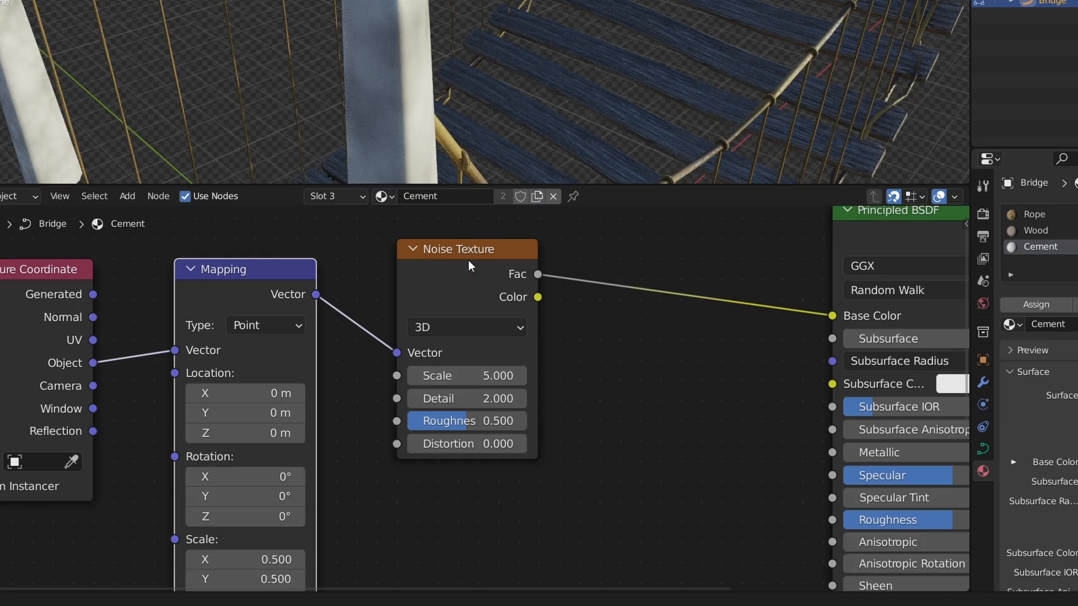
{"action": "left_click", "coordinate": [474, 382]}
{"action": "type", "text": "4"}
{"action": "key", "text": "Return"}
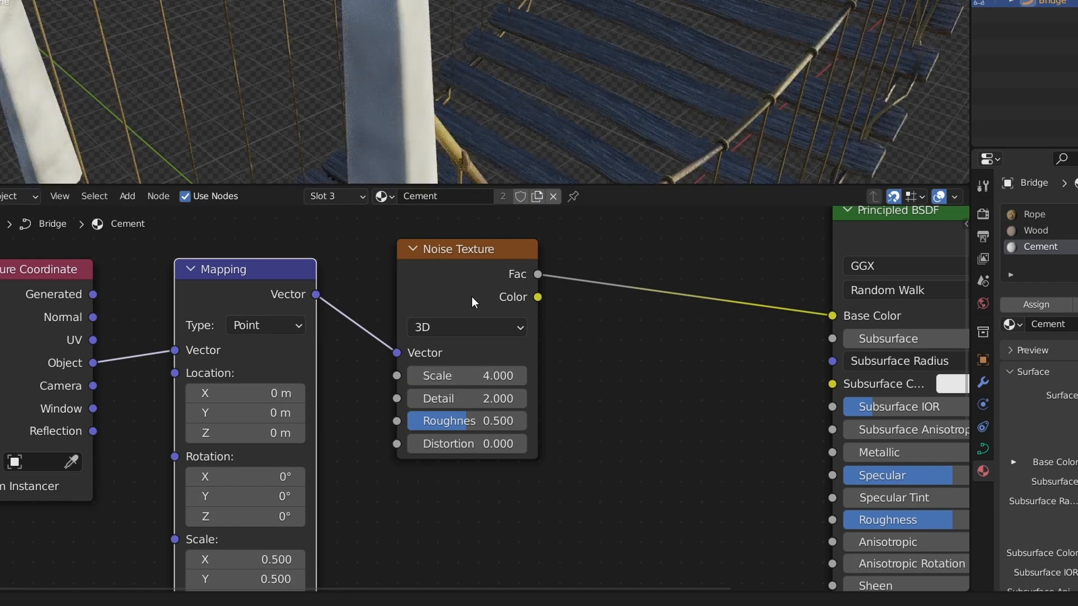
Move the Texture Coordinate, Mapping and Noise Texture nodes farther from the Principled BSDF to make room.
{"action": "scroll", "coordinate": [497, 419], "scroll_direction": "down", "scroll_amount": 3}
{"action": "left_click_drag", "start_coordinate": [622, 276], "coordinate": [219, 385]}
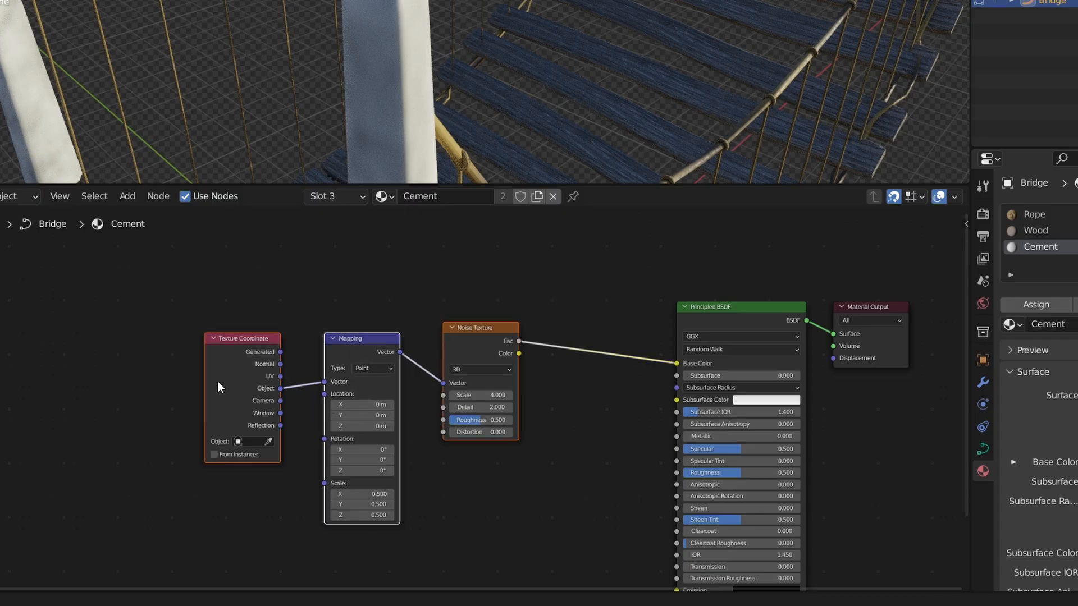
{"action": "left_click_drag", "start_coordinate": [482, 351], "coordinate": [271, 361]}
{"action": "left_click", "coordinate": [334, 348]}
{"action": "scroll", "coordinate": [335, 347], "scroll_direction": "up", "scroll_amount": 1}
{"action": "scroll", "coordinate": [334, 348], "scroll_direction": "up", "scroll_amount": 1}
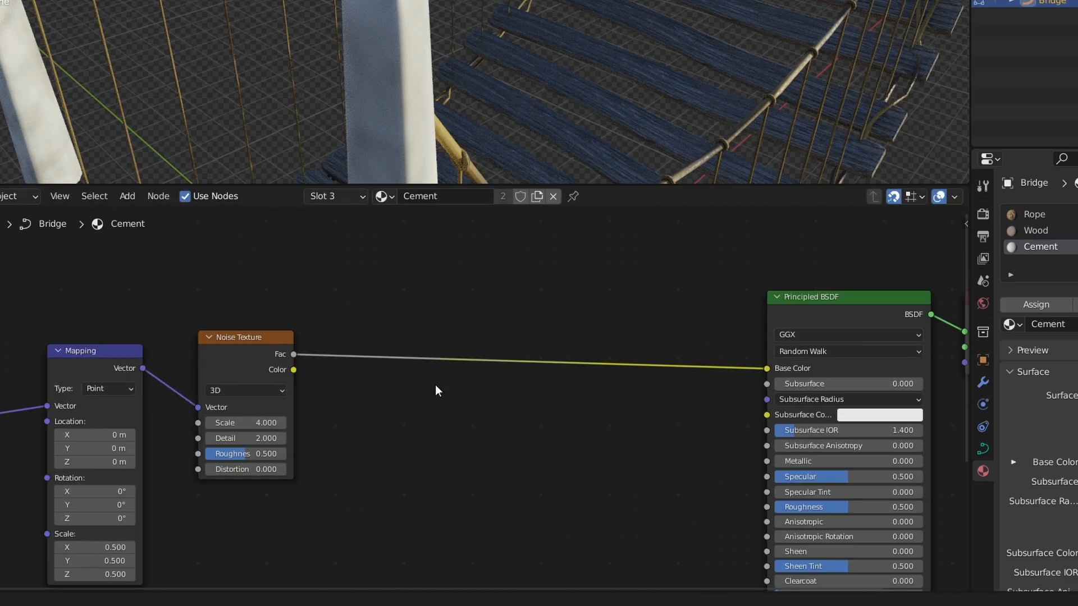
Insert a ColorRamp node between the Noise Texture's Fac output and the Principled BSDF's Base Color.
{"action": "key", "text": "shift+a"}
{"action": "left_click", "coordinate": [436, 385]}
{"action": "type", "text": "color"}
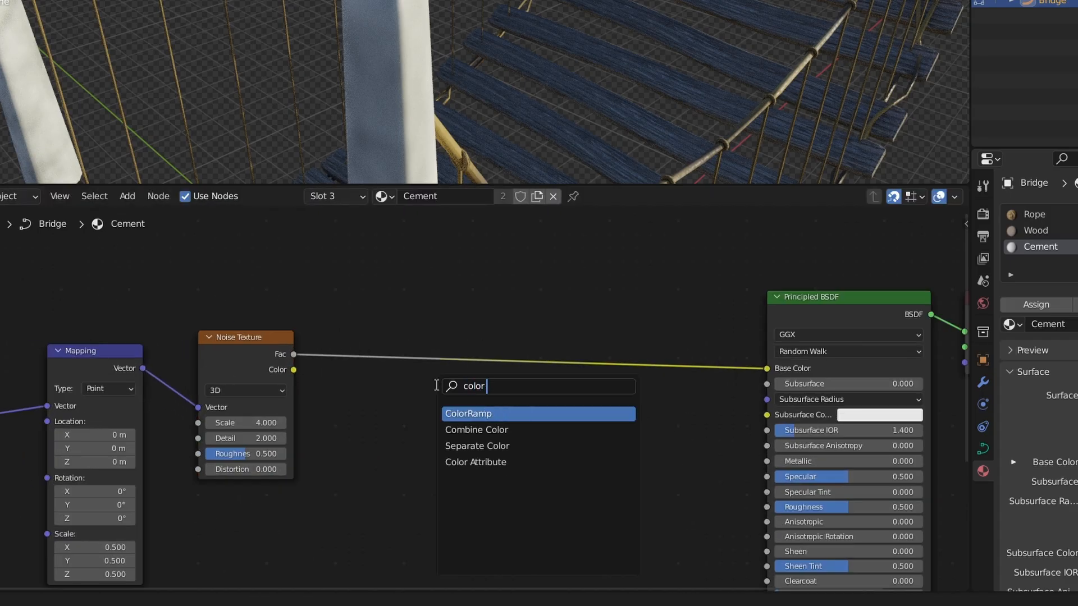
{"action": "key", "text": "Return"}
{"action": "left_click", "coordinate": [456, 448]}
Move the ColorRamp's black stop to position 0.340 and its white stop to 0.656.
{"action": "scroll", "coordinate": [392, 409], "scroll_direction": "up", "scroll_amount": 1}
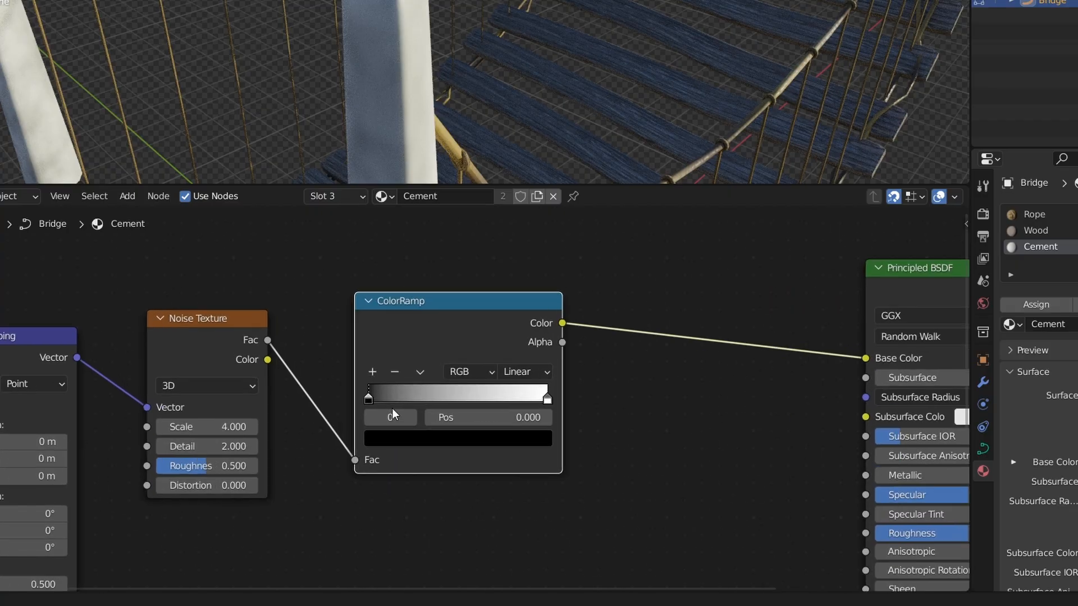
{"action": "left_click_drag", "start_coordinate": [368, 399], "coordinate": [432, 405]}
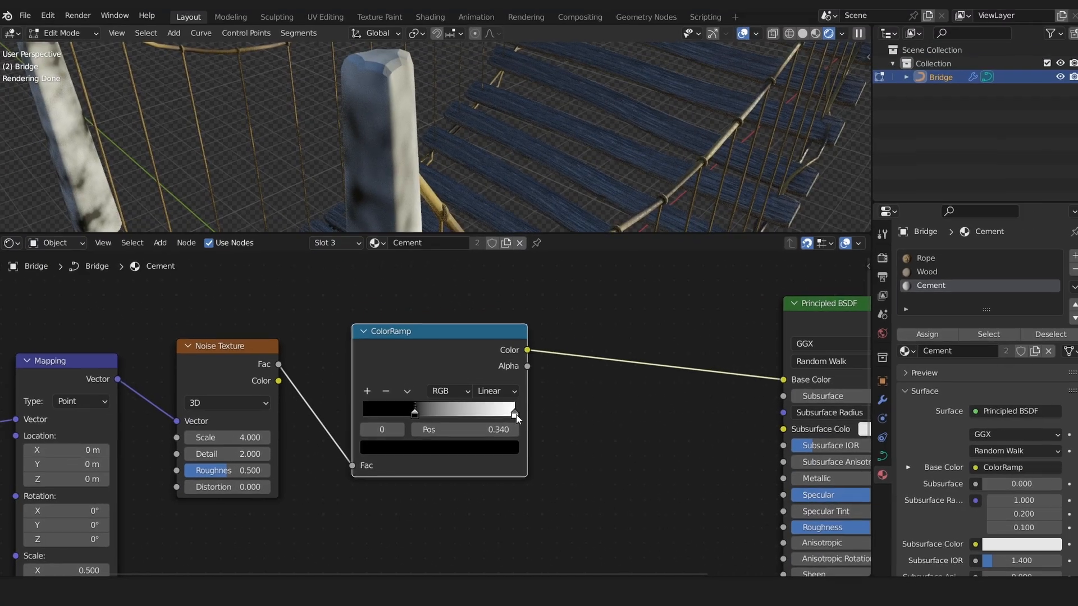
{"action": "left_click_drag", "start_coordinate": [547, 399], "coordinate": [486, 398]}
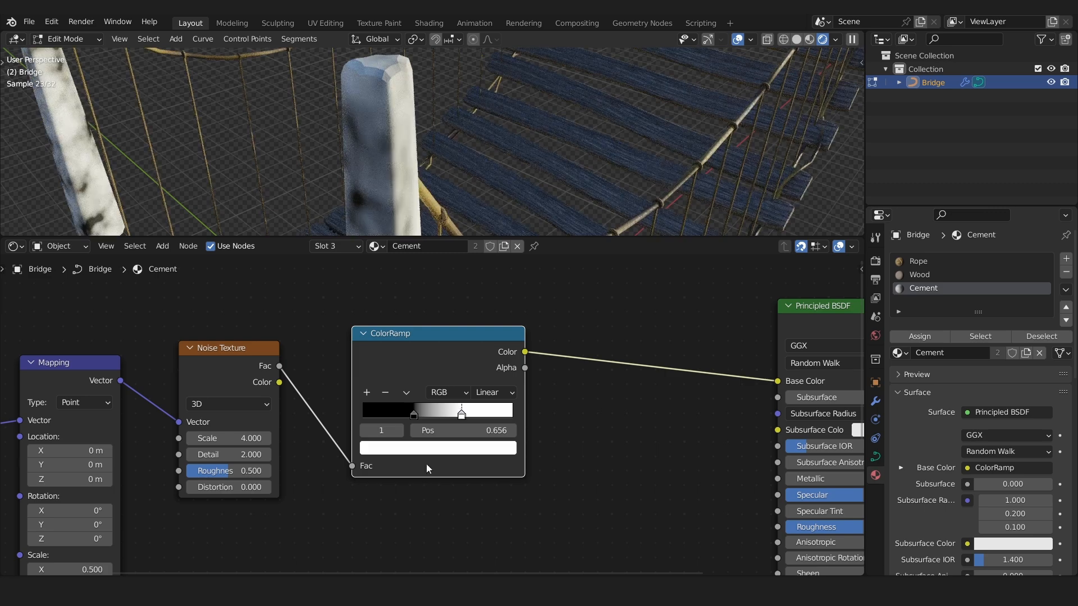
Recolor the ColorRamp's black stop to dark grey and its white stop to medium grey.
{"action": "scroll", "coordinate": [420, 420], "scroll_direction": "up", "scroll_amount": 2}
{"action": "left_click", "coordinate": [410, 410]}
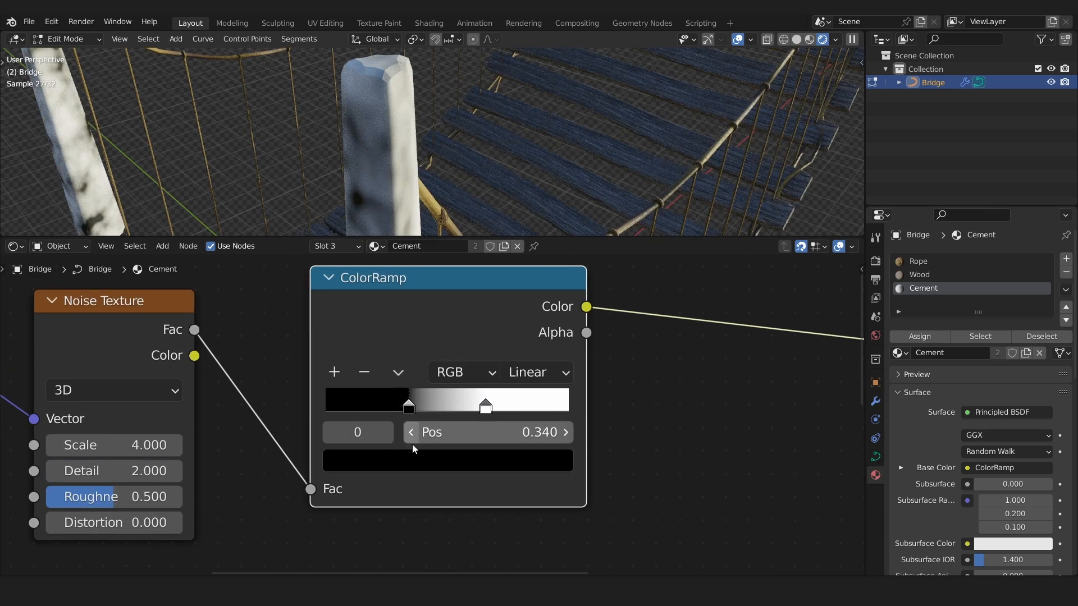
{"action": "left_click", "coordinate": [411, 459]}
{"action": "left_click_drag", "start_coordinate": [520, 300], "coordinate": [520, 263]}
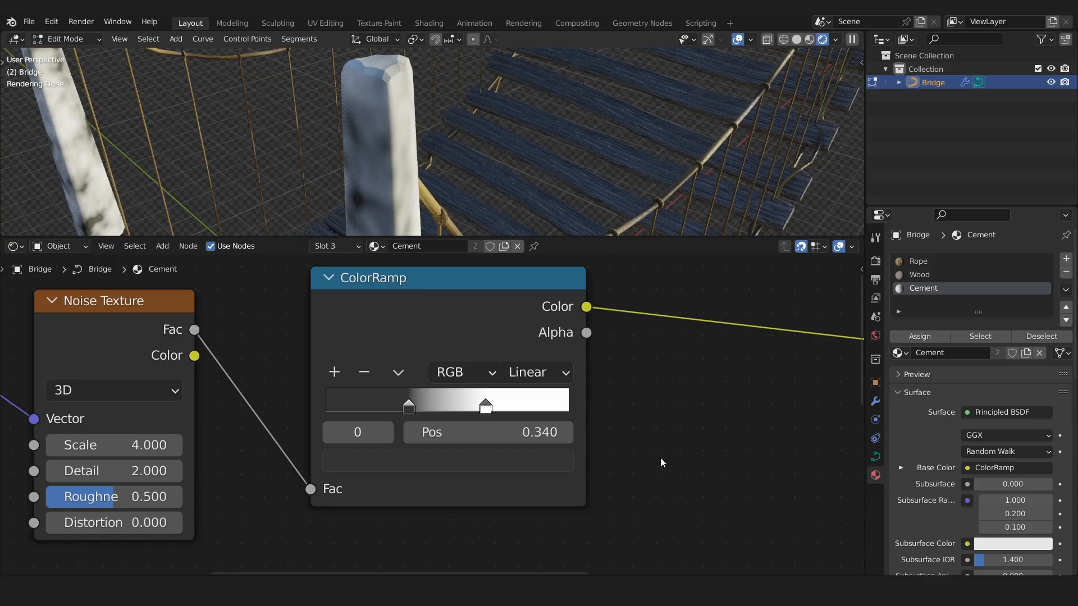
{"action": "left_click", "coordinate": [485, 406]}
{"action": "left_click", "coordinate": [476, 460]}
{"action": "left_click_drag", "start_coordinate": [519, 163], "coordinate": [521, 212]}
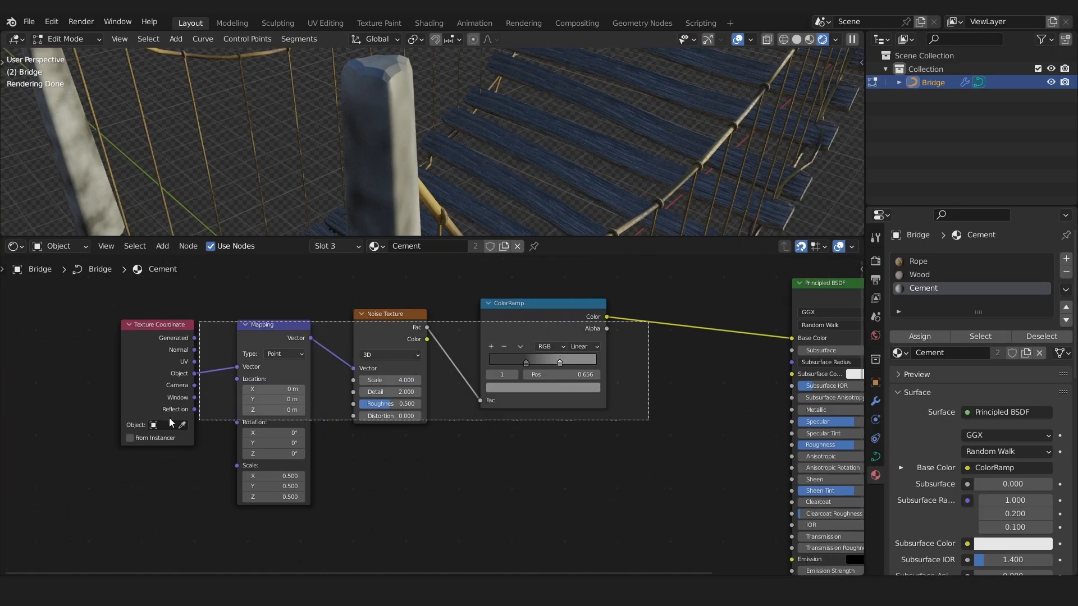
Add a second Noise Texture below the first and link the Mapping node's Vector output to its Vector input.
{"action": "left_click_drag", "start_coordinate": [522, 328], "coordinate": [331, 330]}
{"action": "key", "text": "shift+a"}
{"action": "left_click", "coordinate": [402, 430]}
{"action": "type", "text": "nois"}
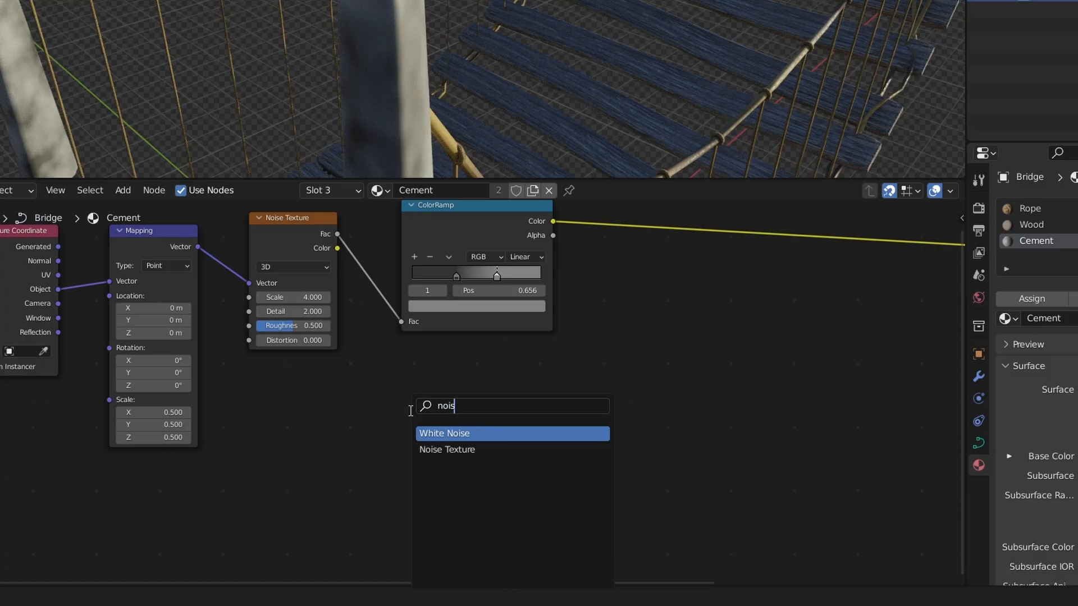
{"action": "key", "text": "Down"}
{"action": "key", "text": "Return"}
{"action": "left_click", "coordinate": [295, 403]}
{"action": "left_click_drag", "start_coordinate": [198, 247], "coordinate": [251, 443]}
Preview the second Noise Texture directly on the mounts and set its scale to 60.
{"action": "left_click", "coordinate": [306, 402], "text": "ctrl+shift"}
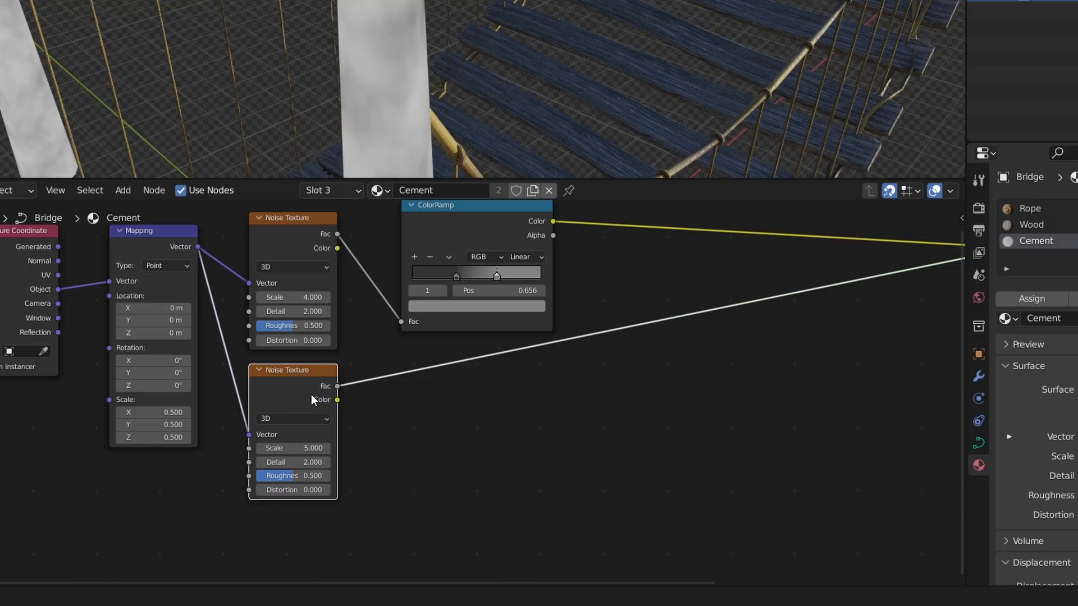
{"action": "scroll", "coordinate": [310, 394], "scroll_direction": "up", "scroll_amount": 3}
{"action": "left_click", "coordinate": [284, 483]}
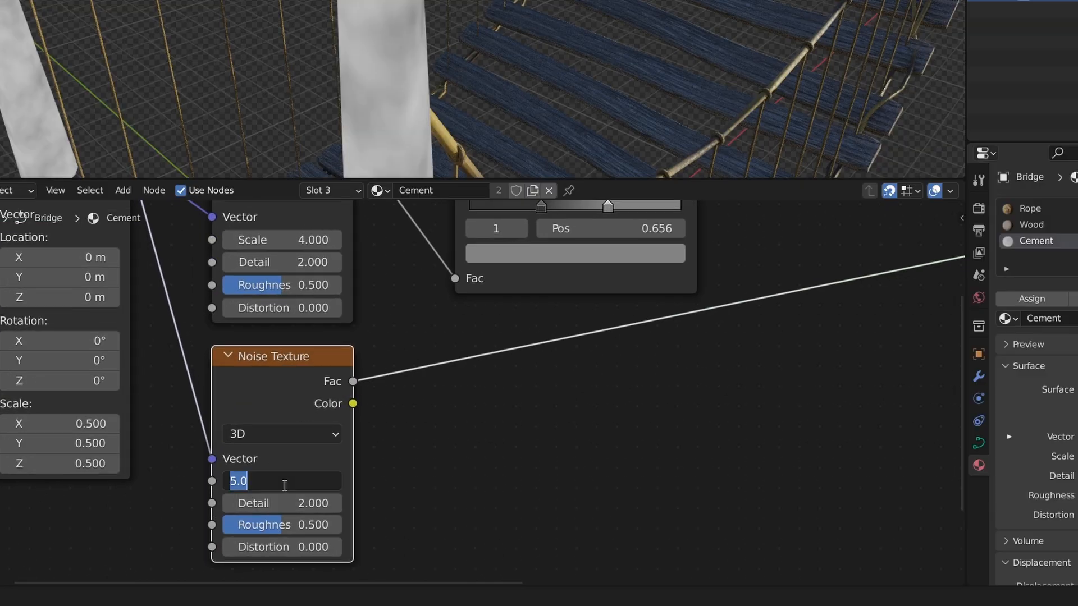
{"action": "type", "text": "60"}
{"action": "key", "text": "Return"}
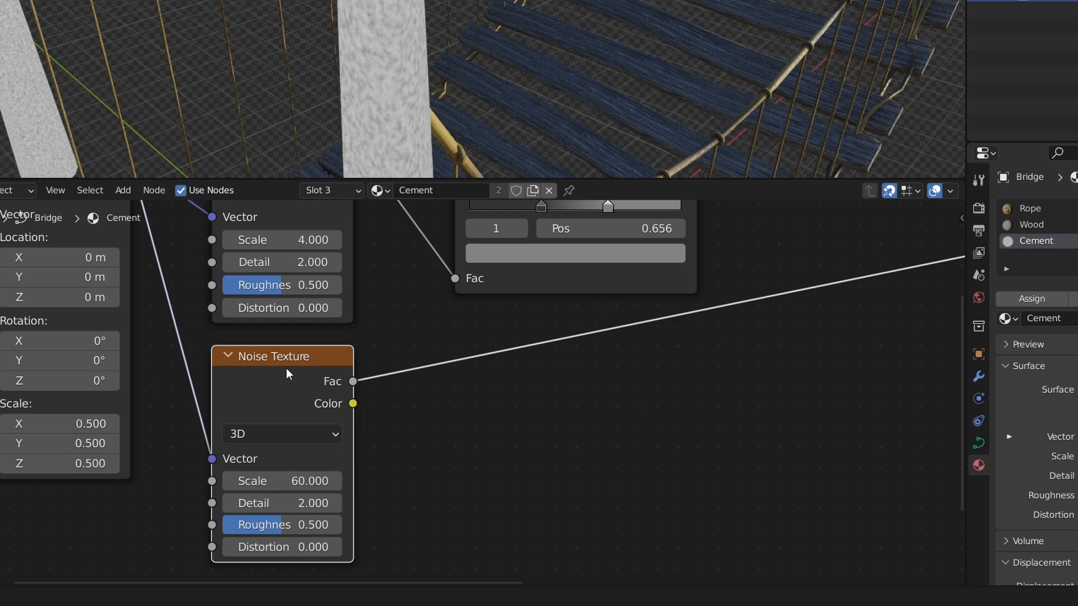
{"action": "key", "text": "shift+space"}
{"action": "left_click", "coordinate": [386, 329]}
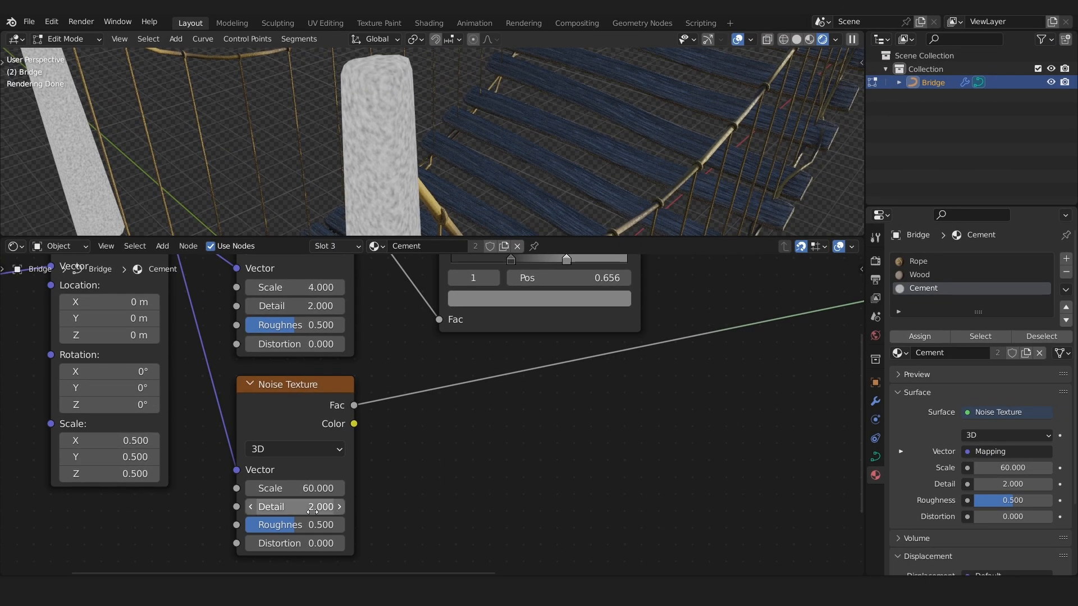
{"action": "middle_click_drag", "start_coordinate": [402, 178], "coordinate": [408, 133]}
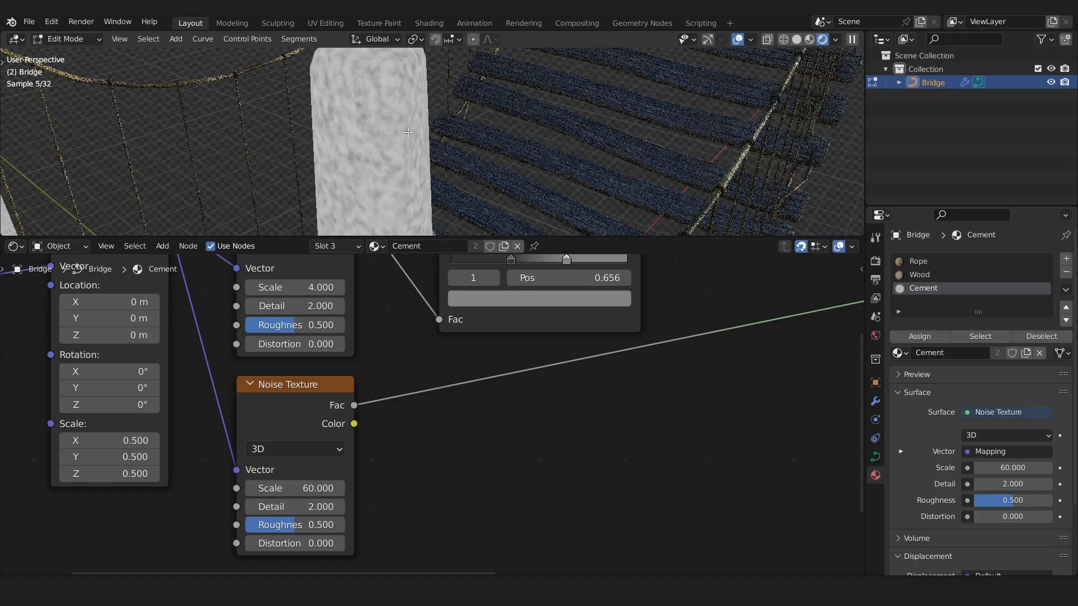
Set the second Noise Texture's roughness to 0.8.
{"action": "left_click", "coordinate": [295, 524]}
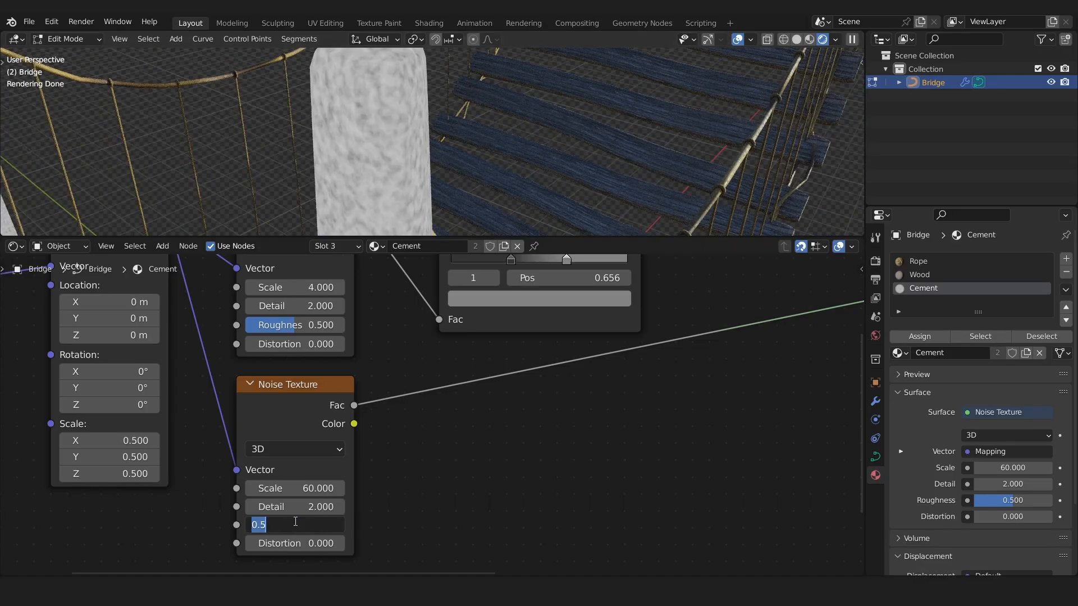
{"action": "type", "text": "0."}
{"action": "type", "text": "8"}
{"action": "key", "text": "Return"}
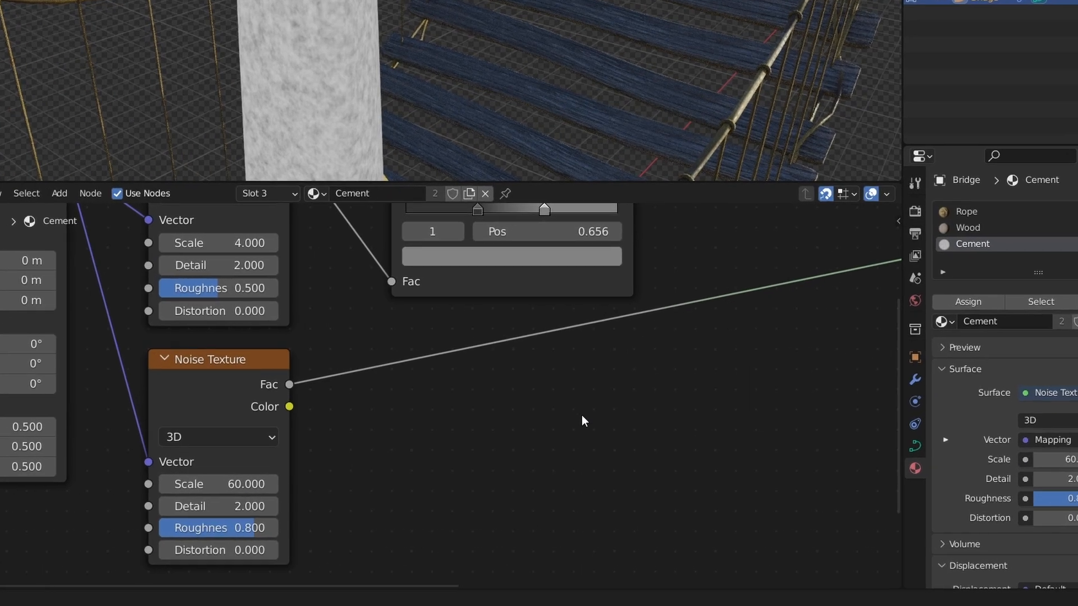
Insert a Map Range node on the link leaving the second Noise Texture's Fac output.
{"action": "key", "text": "shift+a"}
{"action": "left_click", "coordinate": [597, 431]}
{"action": "type", "text": "m"}
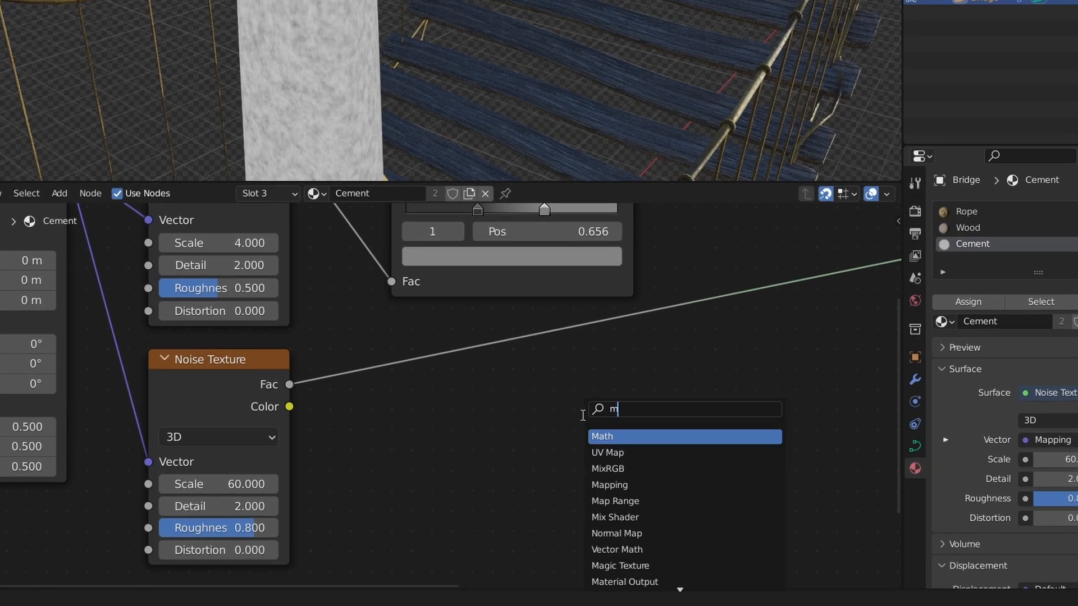
{"action": "type", "text": "ap"}
{"action": "key", "text": "Down"}
{"action": "key", "text": "Down"}
{"action": "key", "text": "Return"}
{"action": "left_click", "coordinate": [449, 397]}
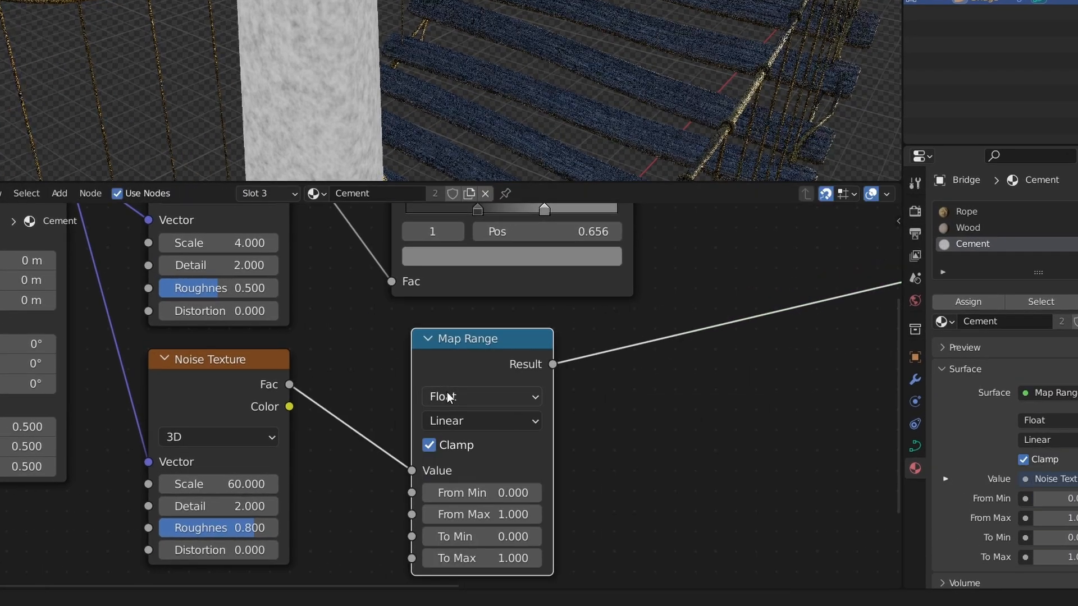
Set the Map Range node's From Min to 0.5 and From Max to 0.7.
{"action": "scroll", "coordinate": [493, 454], "scroll_direction": "up", "scroll_amount": 3}
{"action": "mouse_move", "coordinate": [504, 502]}
{"action": "left_mouse_down"}
{"action": "mouse_move", "coordinate": [559, 501]}
{"action": "mouse_move", "coordinate": [506, 501]}
{"action": "left_mouse_up"}
{"action": "left_click", "coordinate": [503, 502]}
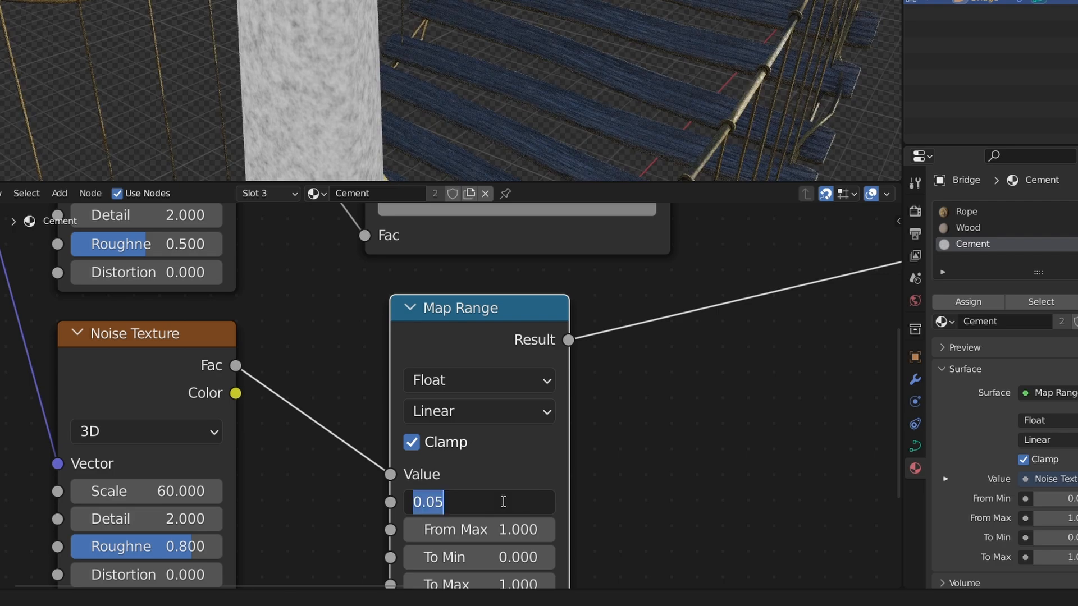
{"action": "type", "text": "0.5"}
{"action": "key", "text": "Return"}
{"action": "left_click", "coordinate": [503, 528]}
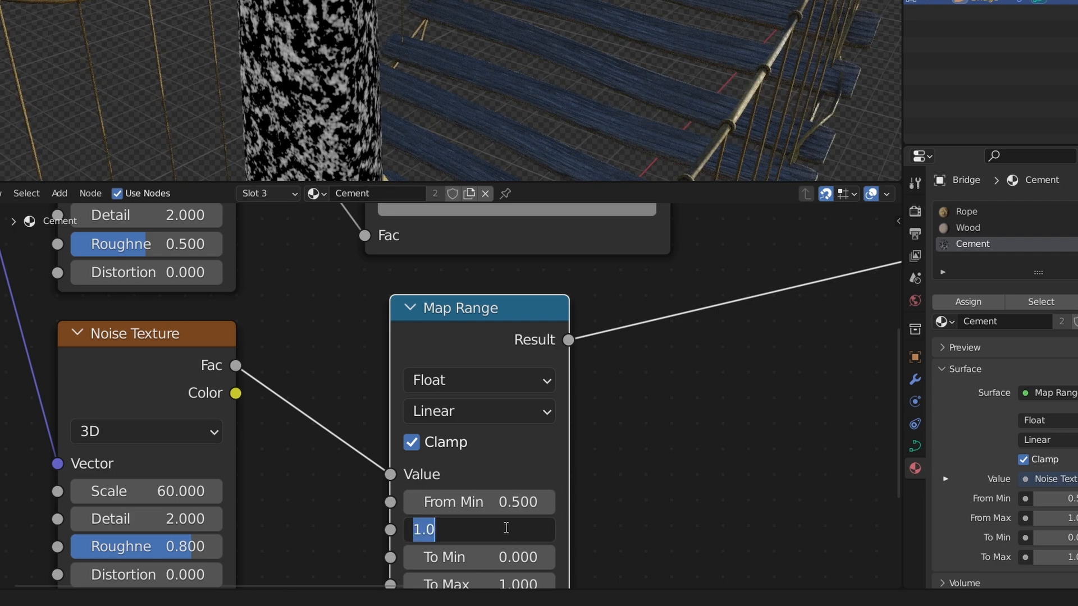
{"action": "type", "text": "0.7"}
{"action": "key", "text": "Return"}
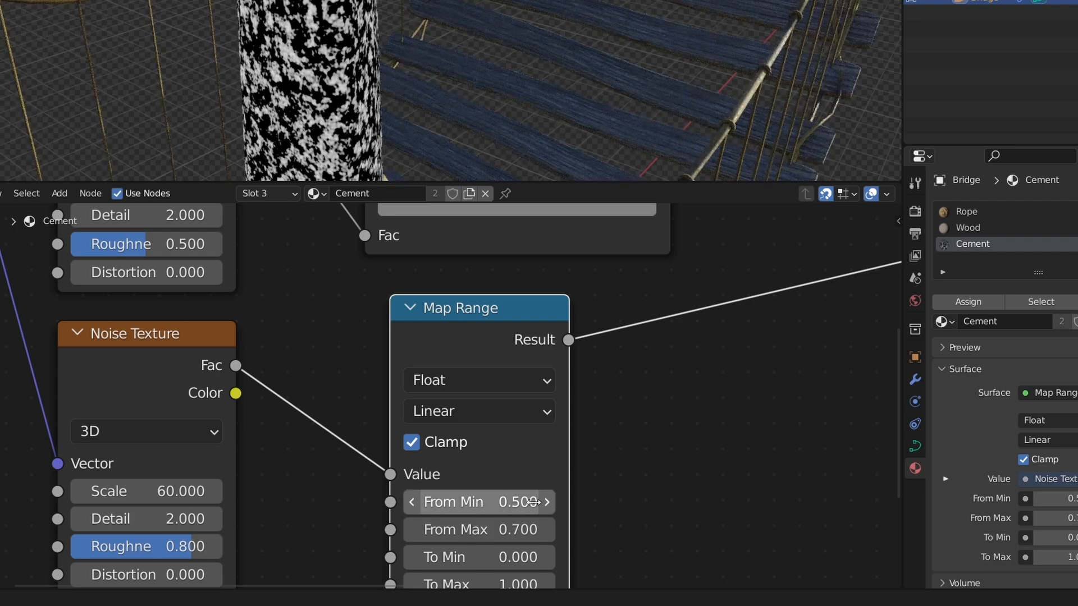
{"action": "scroll", "coordinate": [565, 481], "scroll_direction": "down", "scroll_amount": 4, "text": "shift"}
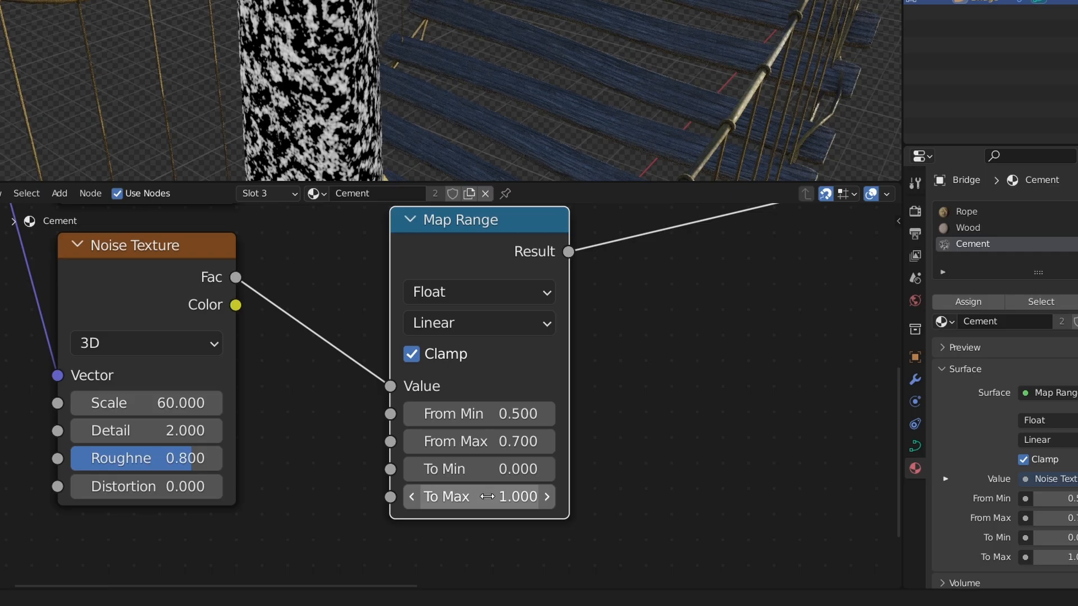
{"action": "scroll", "coordinate": [484, 496], "scroll_direction": "down", "scroll_amount": 4}
{"action": "middle_click_drag", "start_coordinate": [588, 423], "coordinate": [438, 489]}
{"action": "scroll", "coordinate": [439, 490], "scroll_direction": "down", "scroll_amount": 3}
{"action": "middle_click_drag", "start_coordinate": [543, 425], "coordinate": [428, 484]}
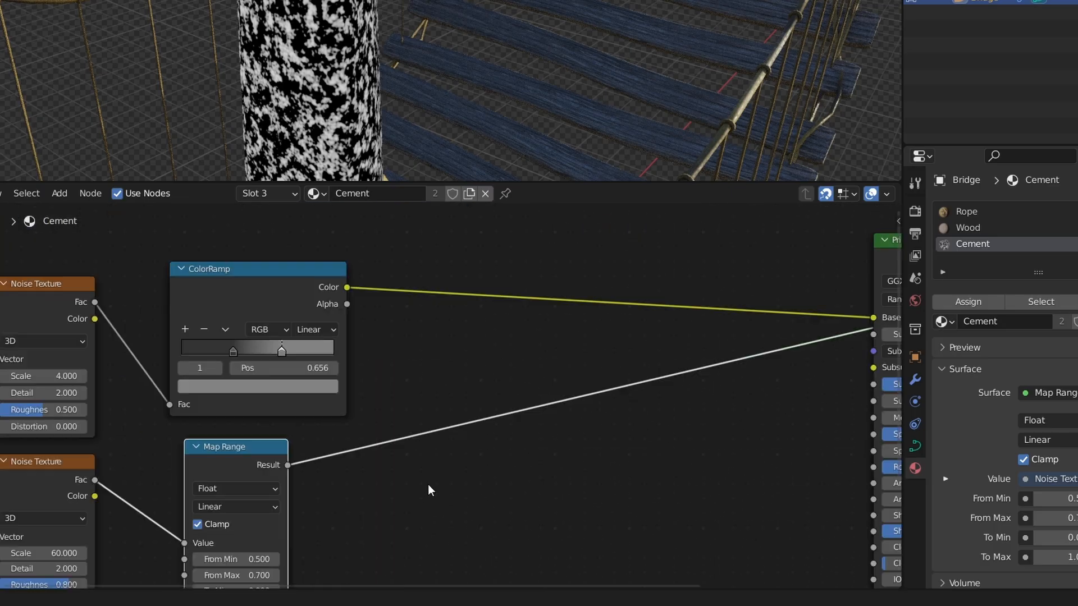
{"action": "left_click", "coordinate": [228, 282]}
{"action": "left_click", "coordinate": [211, 464]}
{"action": "left_click", "coordinate": [510, 474]}
{"action": "key", "text": "shift+a"}
{"action": "type", "text": "smix"}
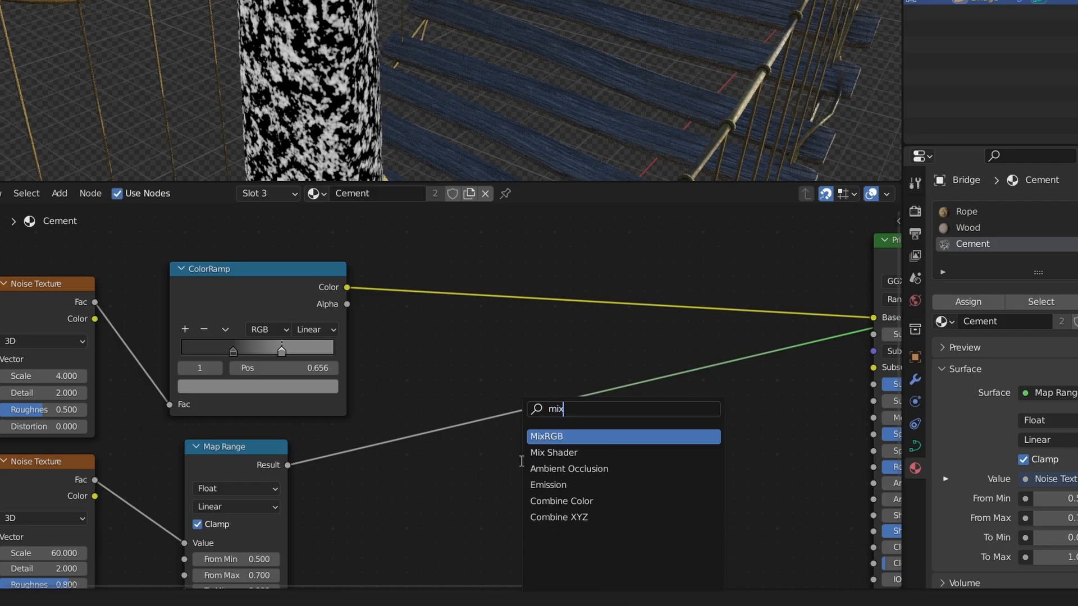
{"action": "left_click", "coordinate": [541, 453]}
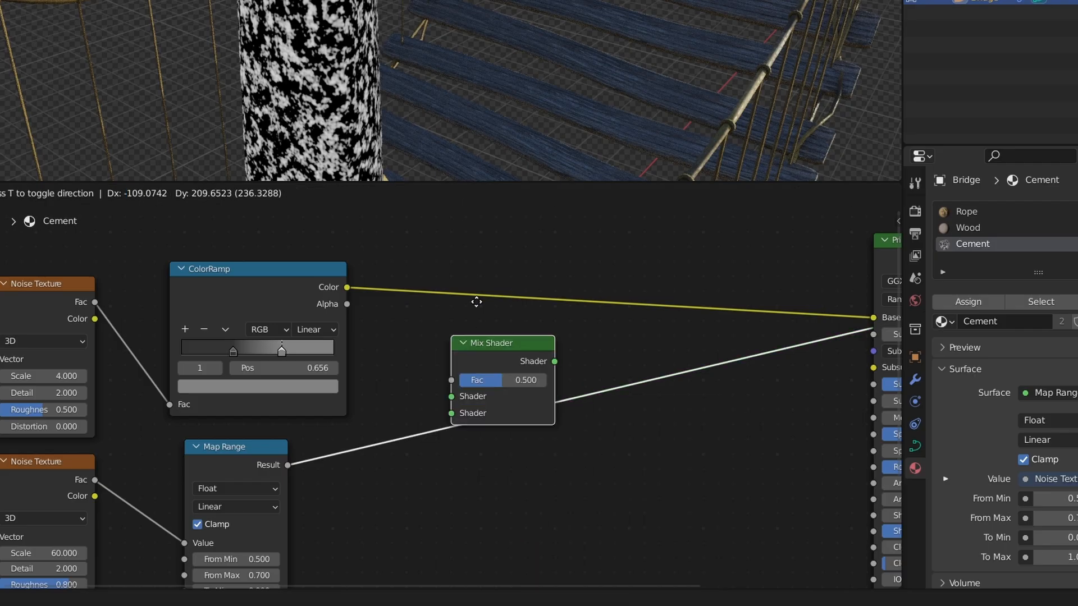
{"action": "left_click", "coordinate": [482, 260]}
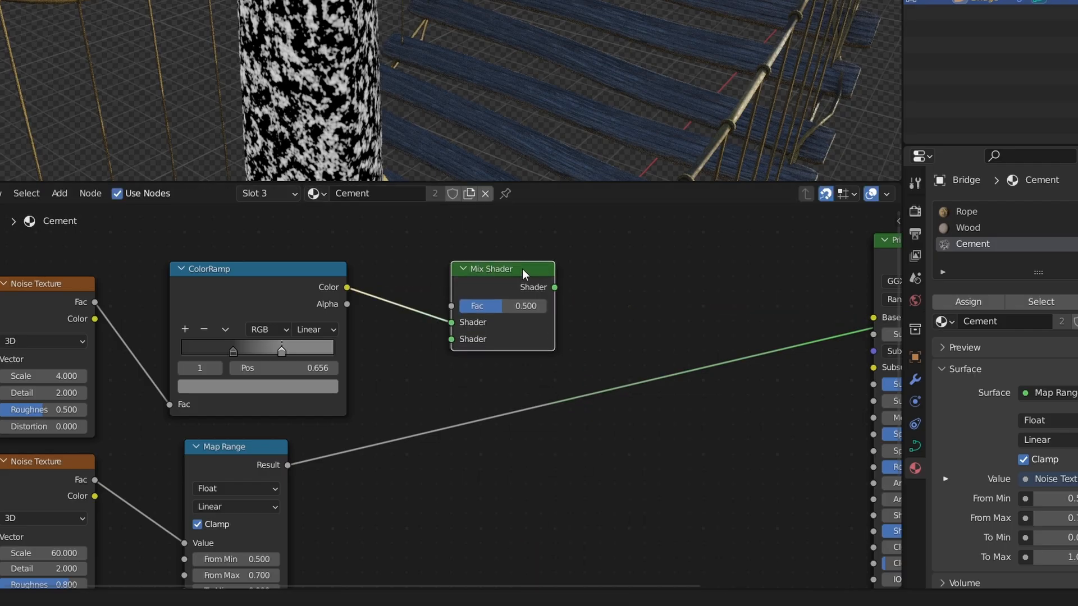
{"action": "key", "text": "x"}
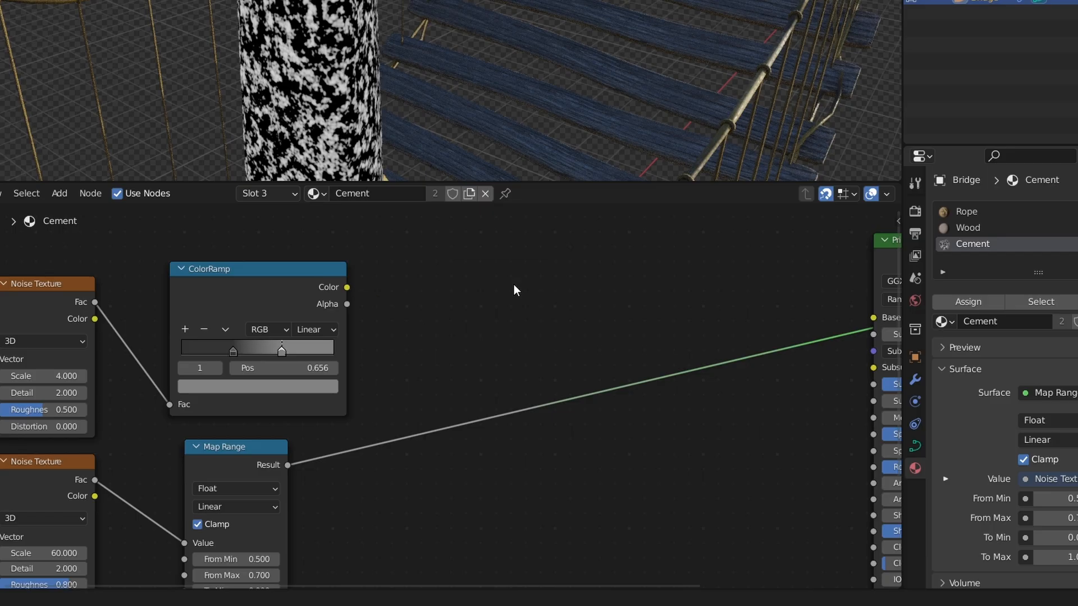
Add a MixRGB node after the ColorRamp and link the ColorRamp's Color output to its Color1 input.
{"action": "key", "text": "shift+a"}
{"action": "type", "text": "mix"}
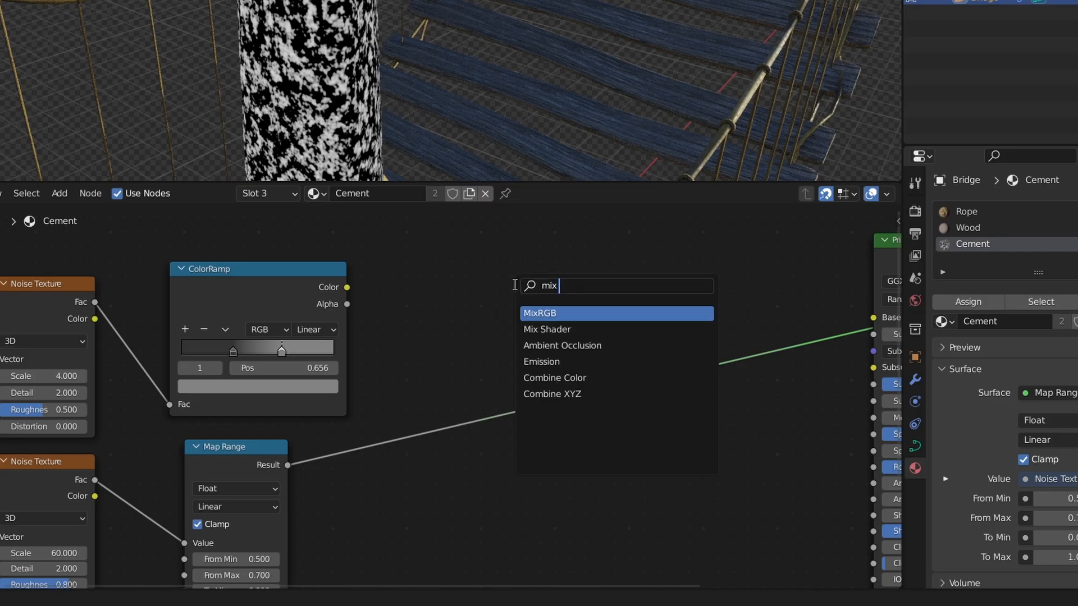
{"action": "key", "text": "Return"}
{"action": "left_click", "coordinate": [522, 273]}
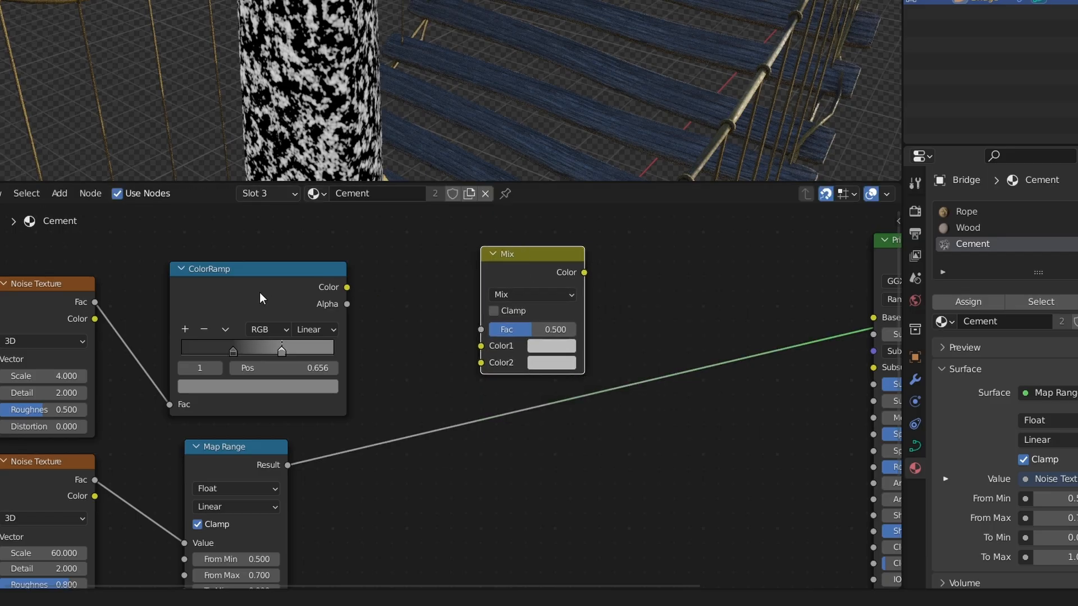
{"action": "left_click_drag", "start_coordinate": [347, 287], "coordinate": [481, 346]}
Link the Mix node's Color output to the Principled BSDF's Base Color and connect the Principled BSDF to the Material Output's Surface.
{"action": "scroll", "coordinate": [595, 344], "scroll_direction": "right", "scroll_amount": 5}
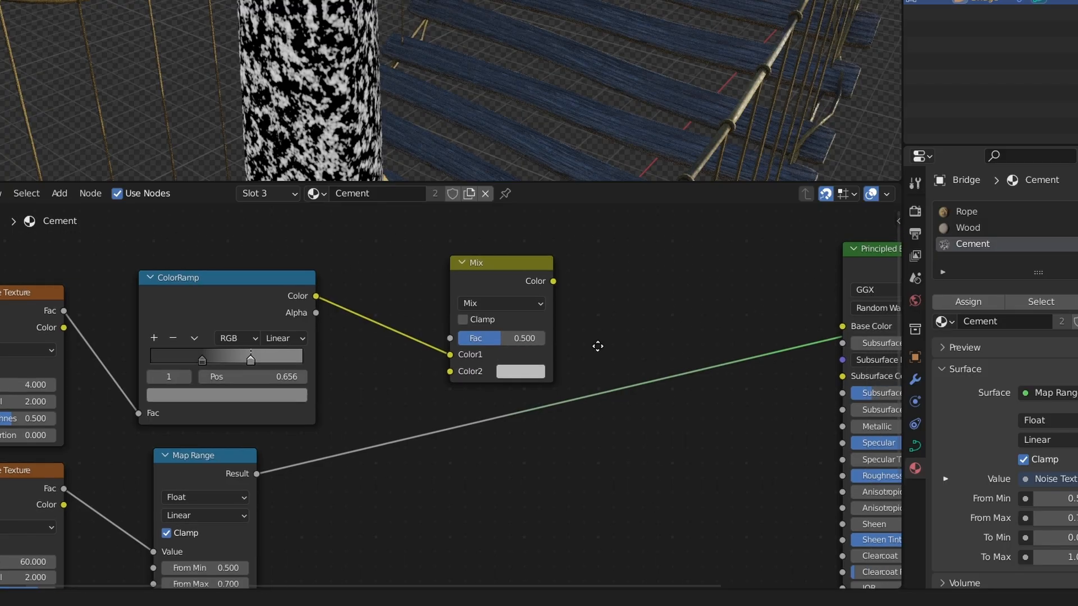
{"action": "left_click_drag", "start_coordinate": [330, 301], "coordinate": [619, 345]}
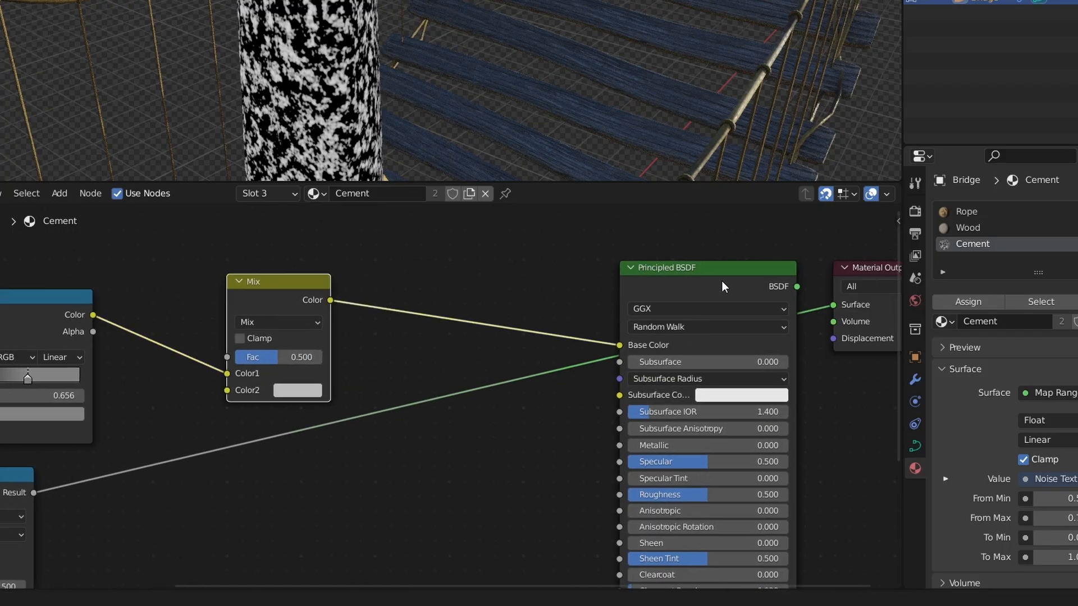
{"action": "left_click", "coordinate": [726, 280], "text": "ctrl+shift"}
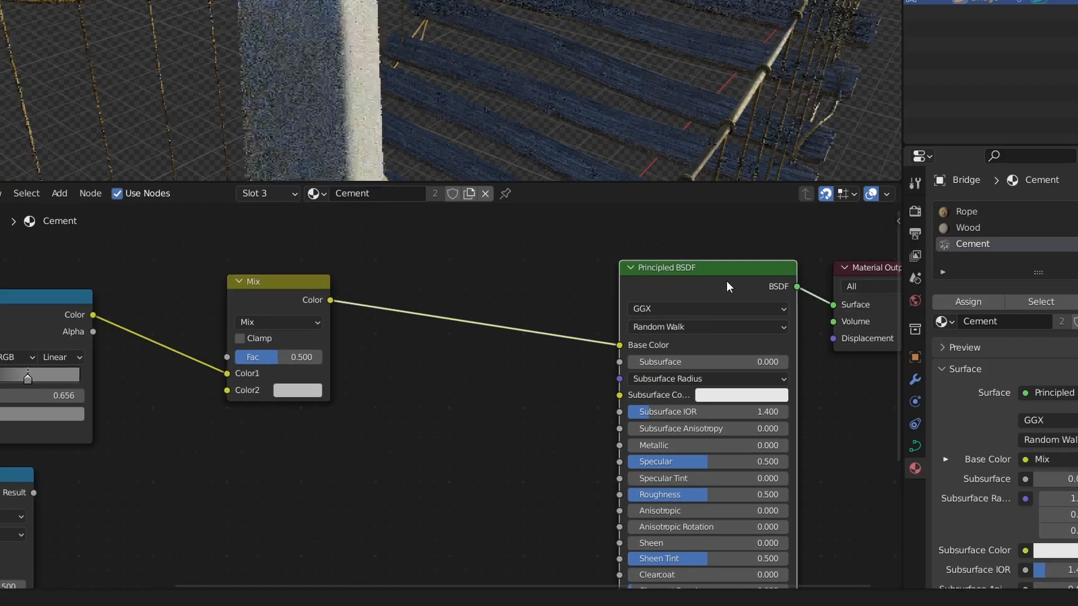
Darken the Mix node's Color2 to near-black and link the Map Range's Result to its Fac input.
{"action": "scroll", "coordinate": [253, 422], "scroll_direction": "up", "scroll_amount": 1}
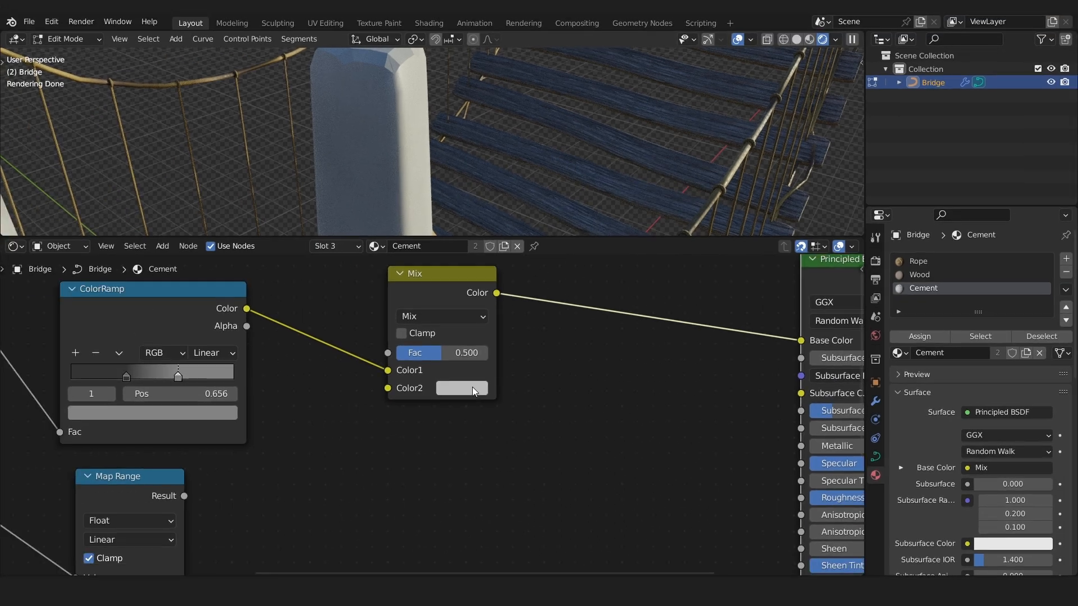
{"action": "left_click", "coordinate": [431, 362]}
{"action": "left_click_drag", "start_coordinate": [571, 210], "coordinate": [571, 265]}
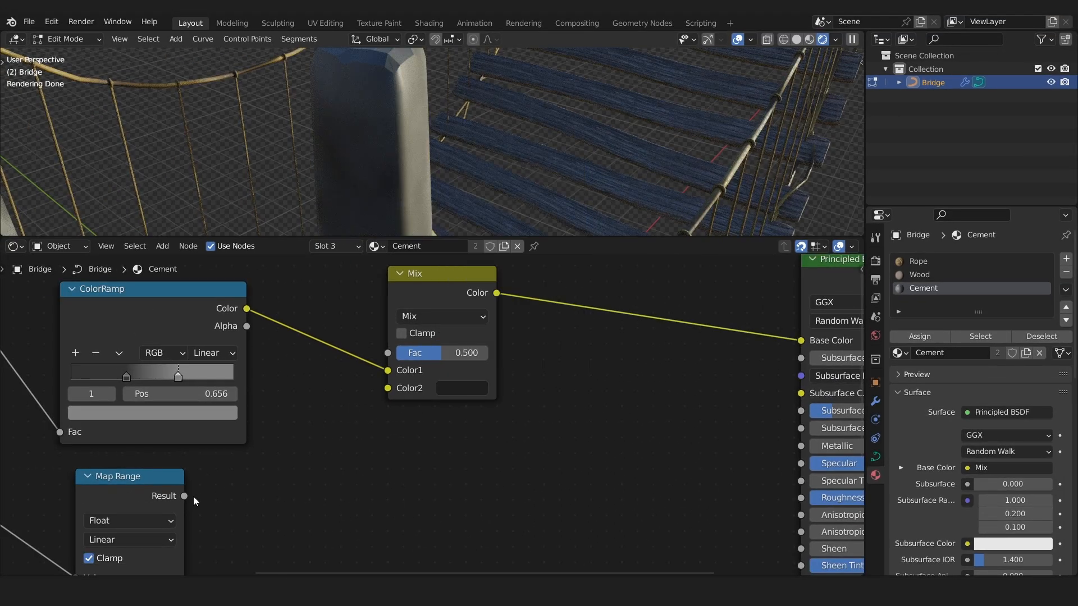
{"action": "middle_click_drag", "start_coordinate": [193, 496], "coordinate": [329, 442]}
{"action": "left_click_drag", "start_coordinate": [315, 439], "coordinate": [517, 296]}
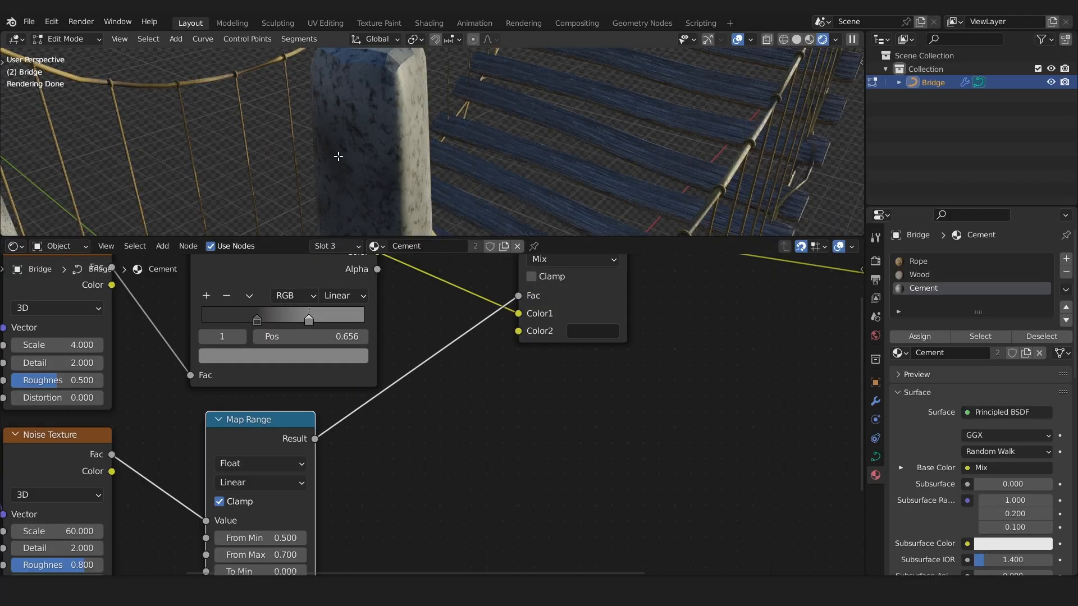
{"action": "middle_click_drag", "start_coordinate": [336, 156], "coordinate": [462, 137]}
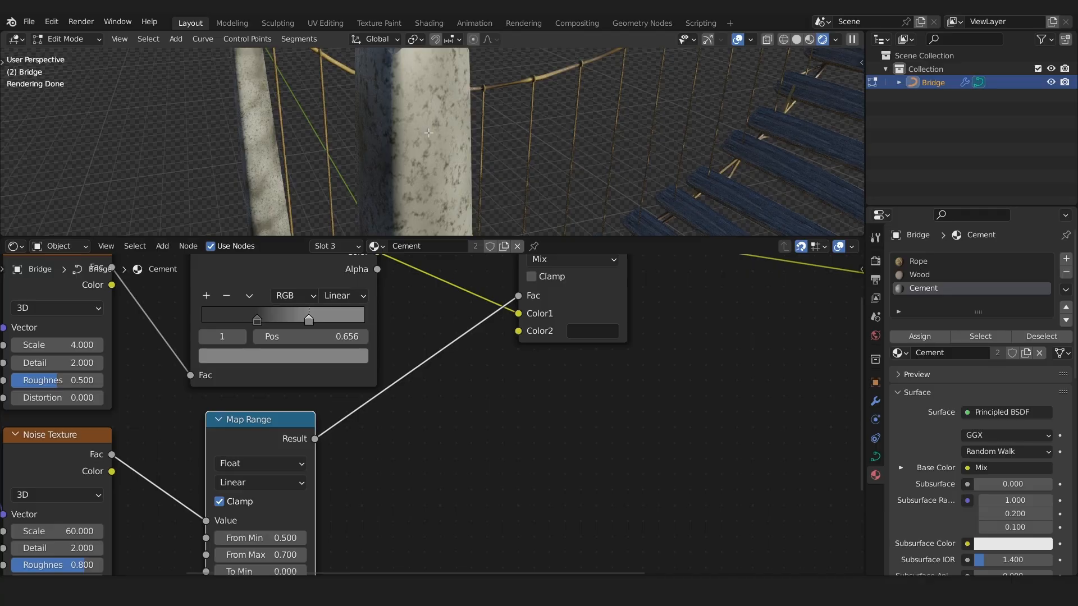
Add a Bump node, linking the Map Range's Result to its Height and its Normal output to the Principled BSDF's Normal.
{"action": "scroll", "coordinate": [450, 352], "scroll_direction": "down", "scroll_amount": 3}
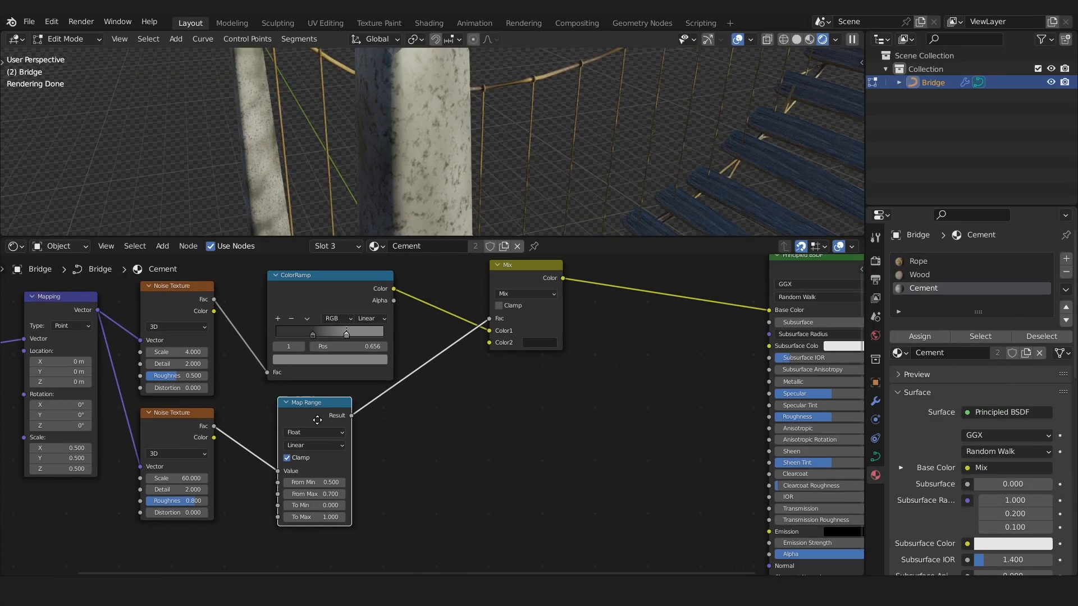
{"action": "left_click_drag", "start_coordinate": [495, 478], "coordinate": [173, 456]}
{"action": "scroll", "coordinate": [541, 467], "scroll_direction": "down", "scroll_amount": 2}
{"action": "middle_click_drag", "start_coordinate": [541, 466], "coordinate": [530, 458]}
{"action": "scroll", "coordinate": [746, 550], "scroll_direction": "up", "scroll_amount": 3}
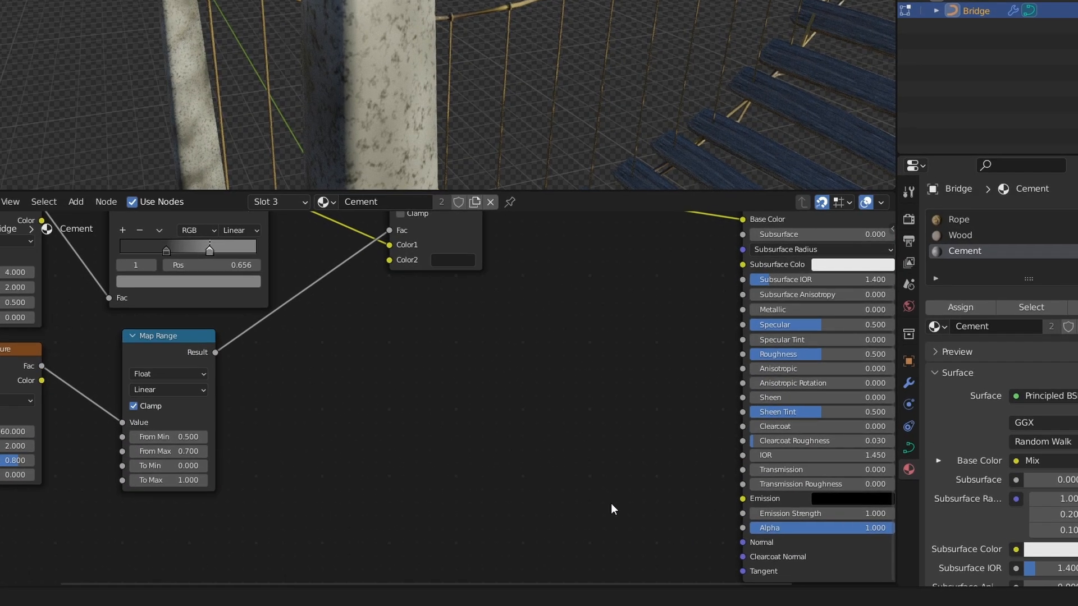
{"action": "key", "text": "shift+a"}
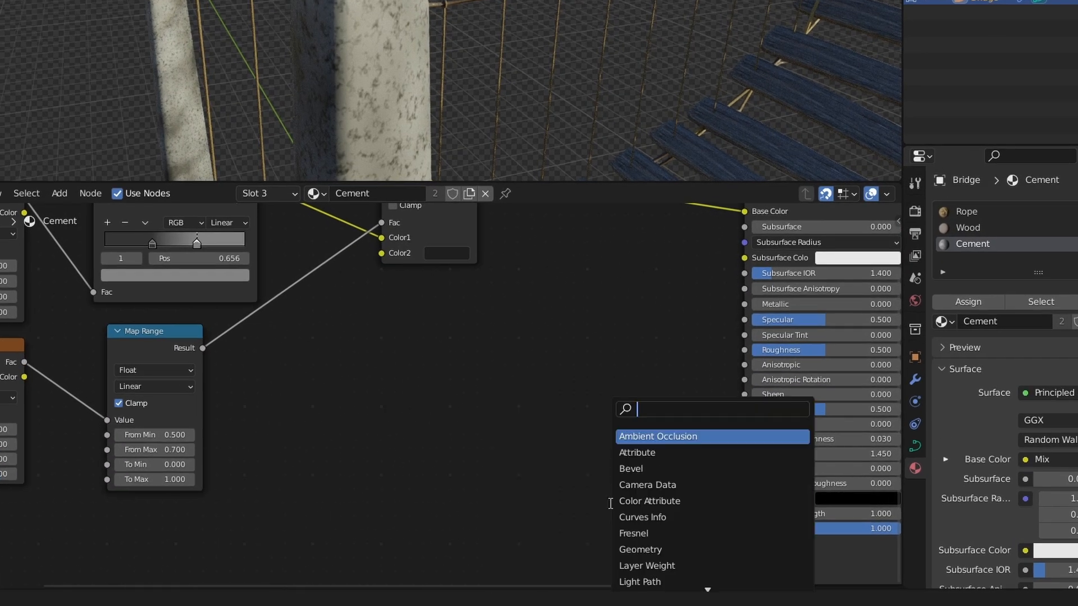
{"action": "type", "text": "bump"}
{"action": "key", "text": "Return"}
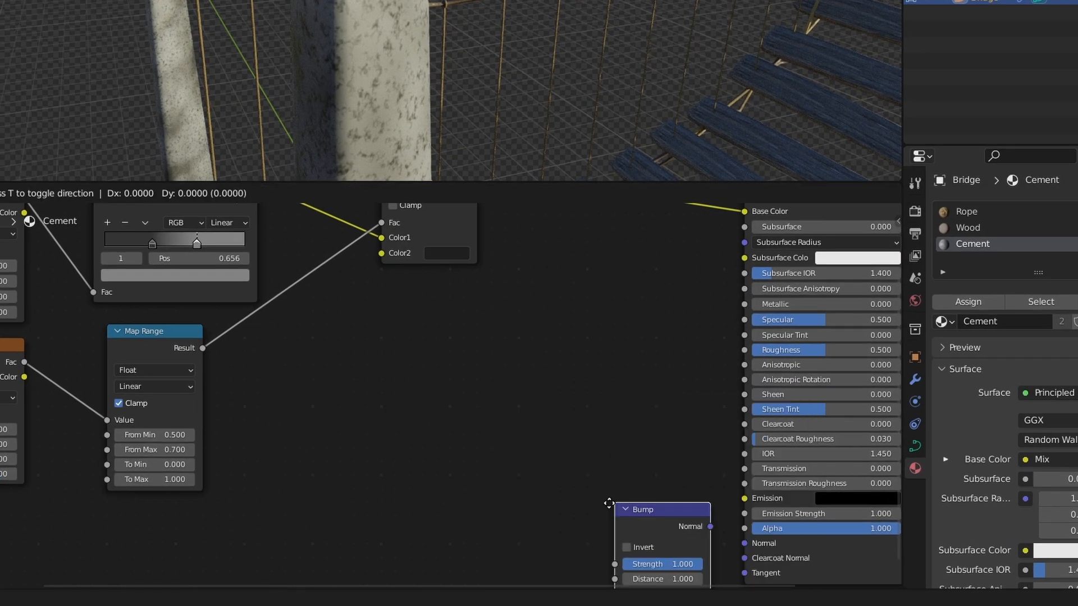
{"action": "left_click", "coordinate": [539, 447]}
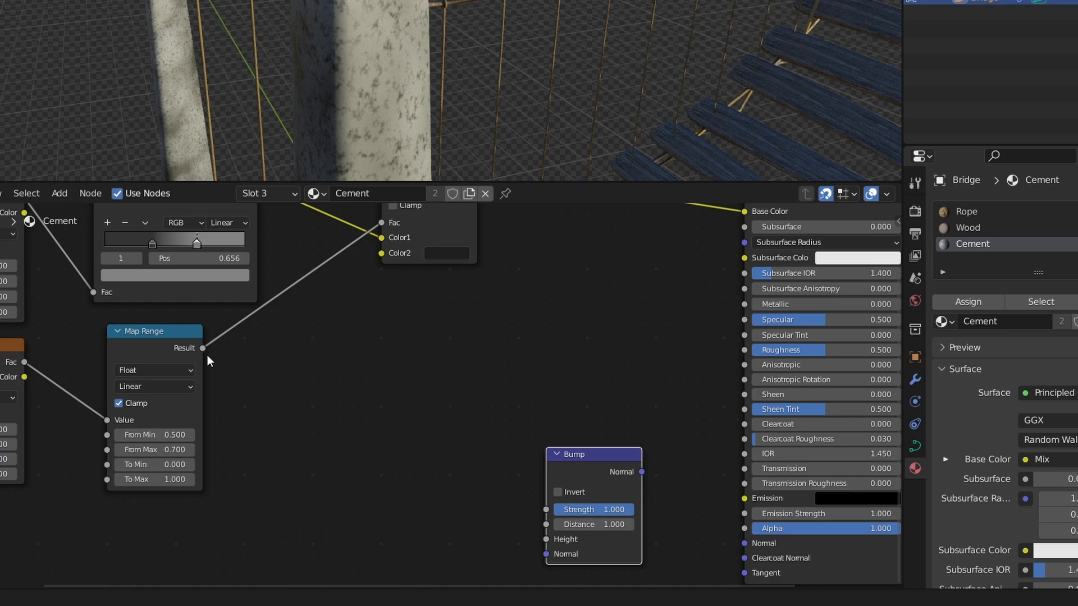
{"action": "left_click_drag", "start_coordinate": [204, 349], "coordinate": [546, 539]}
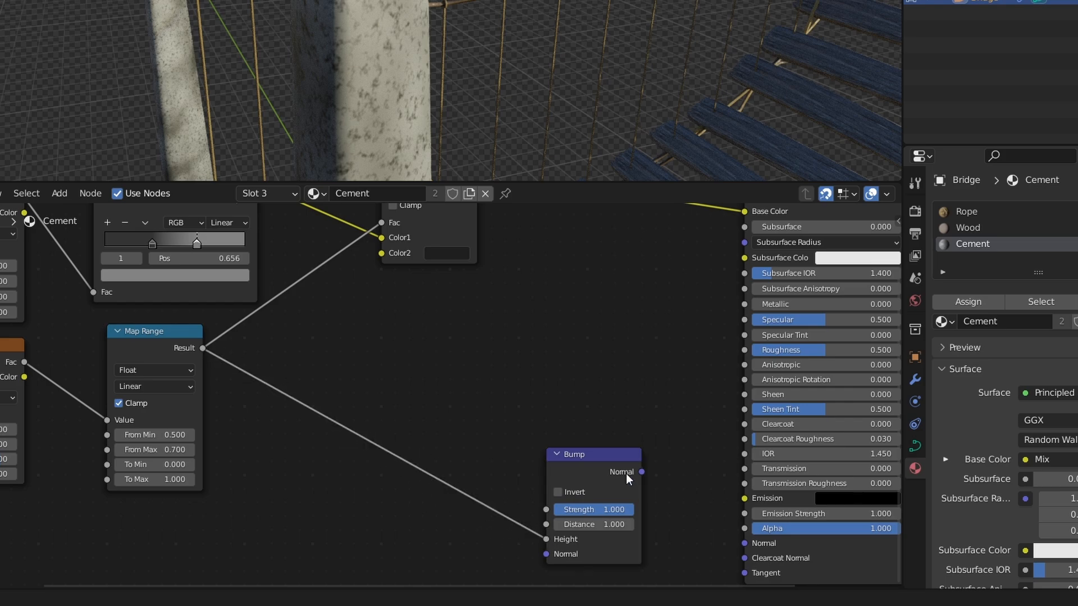
{"action": "left_click_drag", "start_coordinate": [641, 471], "coordinate": [745, 544]}
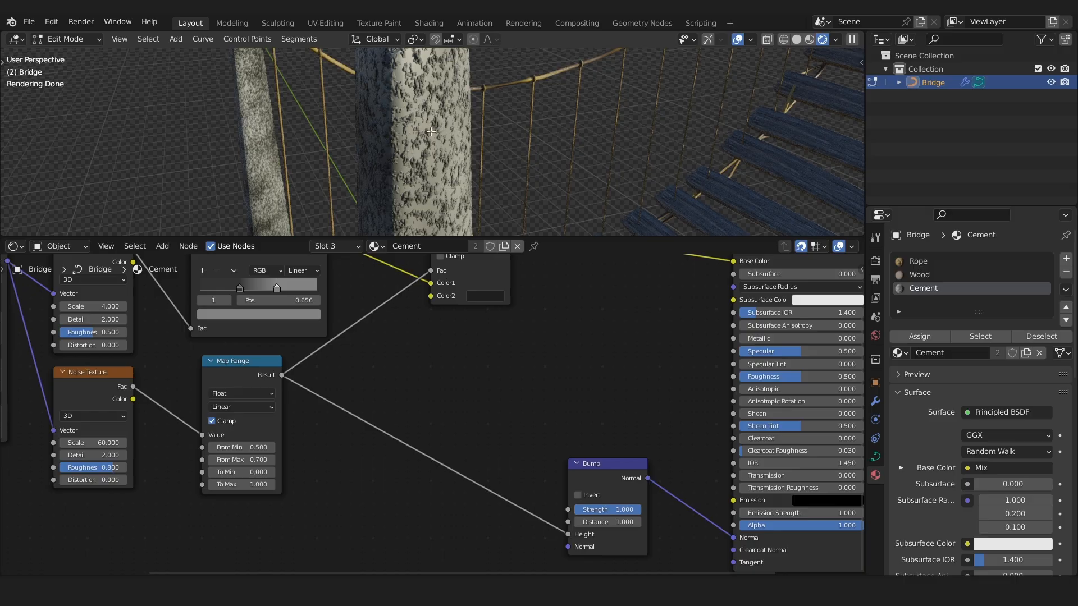
Try a Bump strength of 0.4 and check the mount's surface up close.
{"action": "left_click", "coordinate": [617, 510]}
{"action": "type", "text": ".4"}
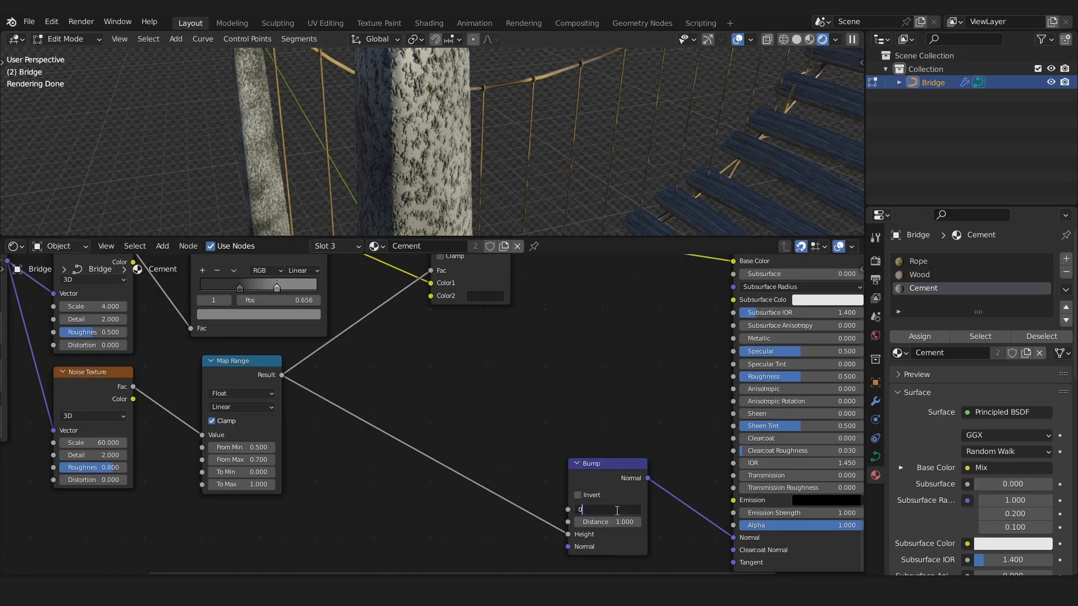
{"action": "key", "text": "Return"}
{"action": "middle_click_drag", "start_coordinate": [483, 161], "coordinate": [488, 101]}
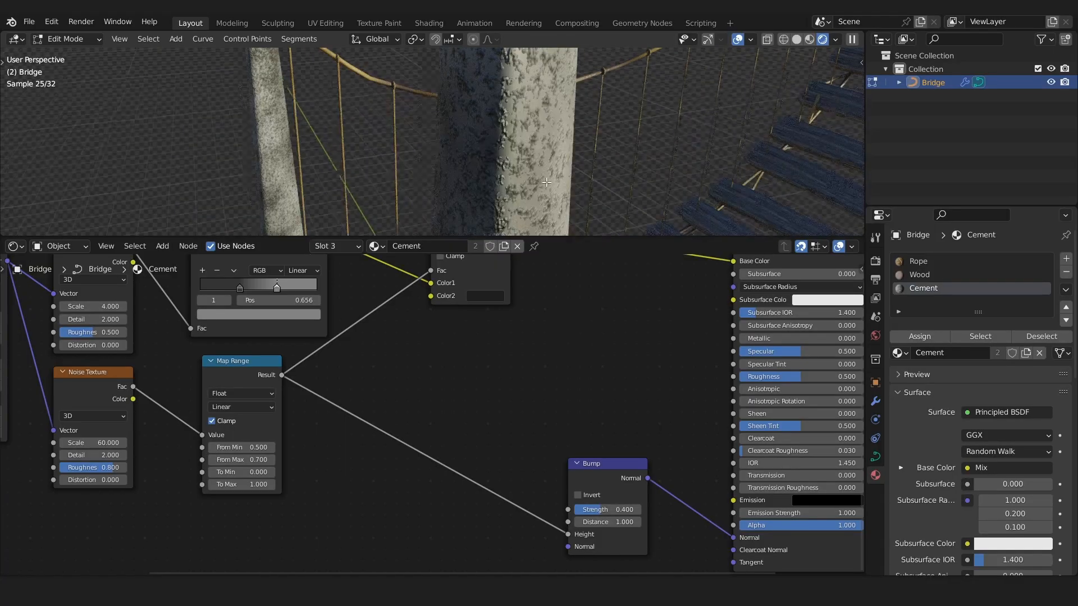
{"action": "scroll", "coordinate": [488, 101], "scroll_direction": "up", "scroll_amount": 3}
Set the Bump node's Strength to 0.3 and inspect the cement mounts.
{"action": "left_click", "coordinate": [634, 509]}
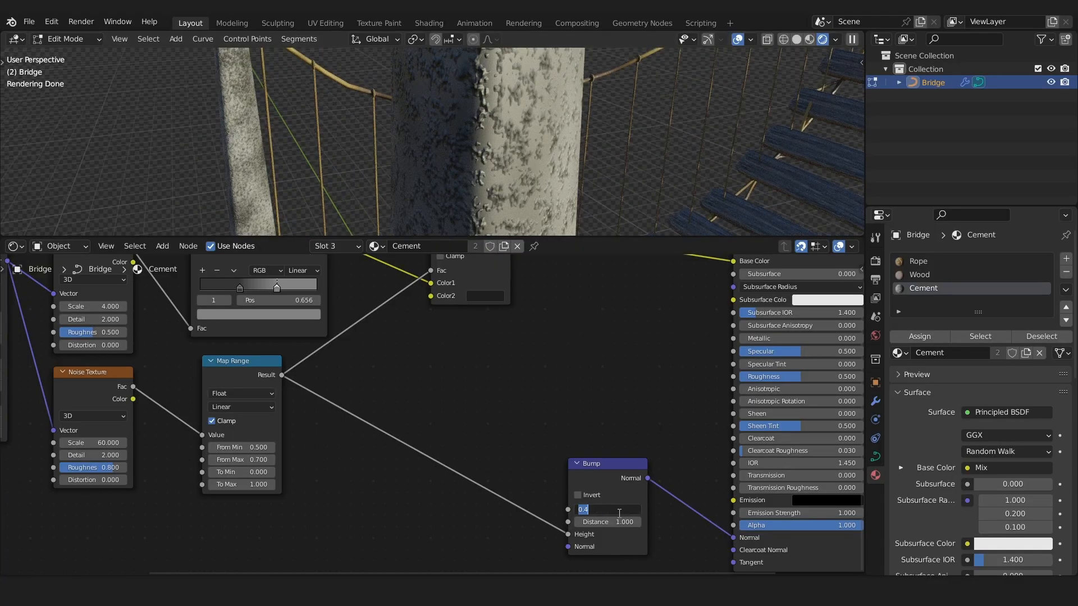
{"action": "type", "text": "0.3"}
{"action": "key", "text": "Return"}
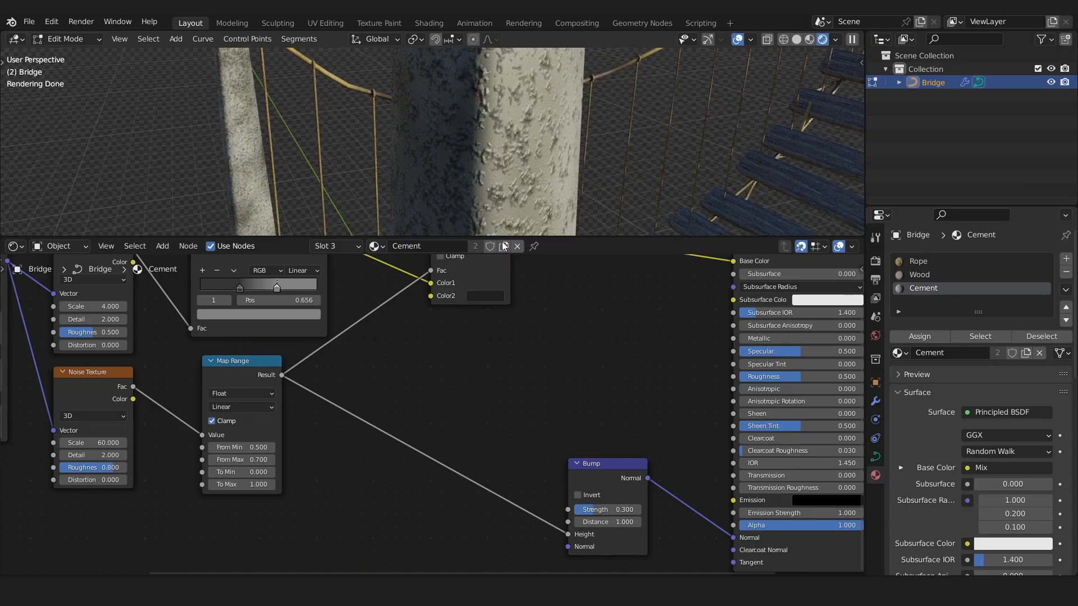
{"action": "scroll", "coordinate": [533, 137], "scroll_direction": "down", "scroll_amount": 1}
{"action": "middle_click_drag", "start_coordinate": [533, 137], "coordinate": [553, 154]}
{"action": "scroll", "coordinate": [552, 154], "scroll_direction": "down", "scroll_amount": 2}
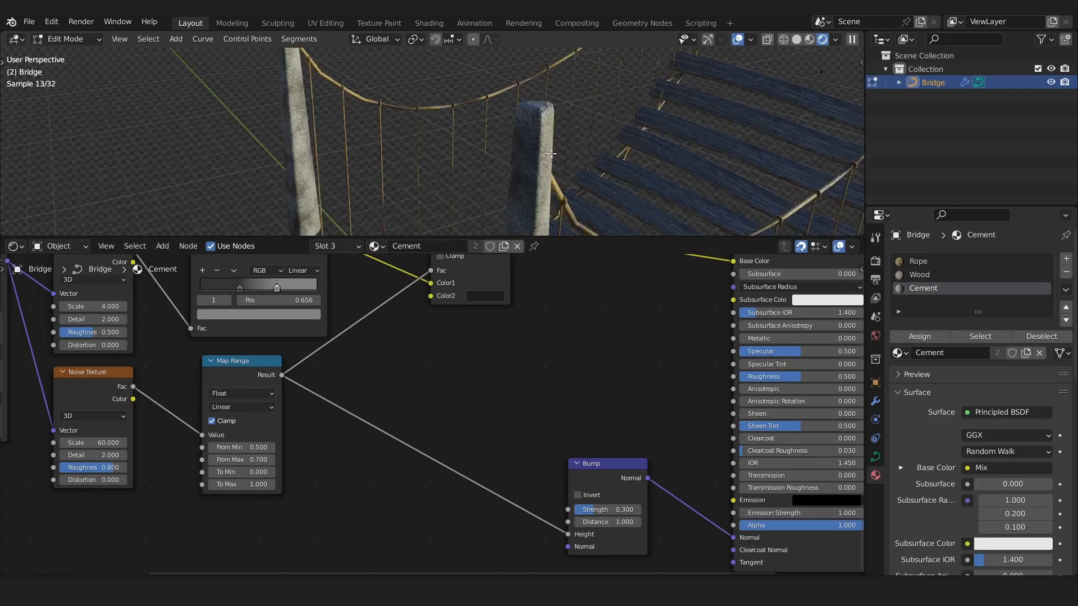
{"action": "scroll", "coordinate": [552, 177], "scroll_direction": "up", "scroll_amount": 1}
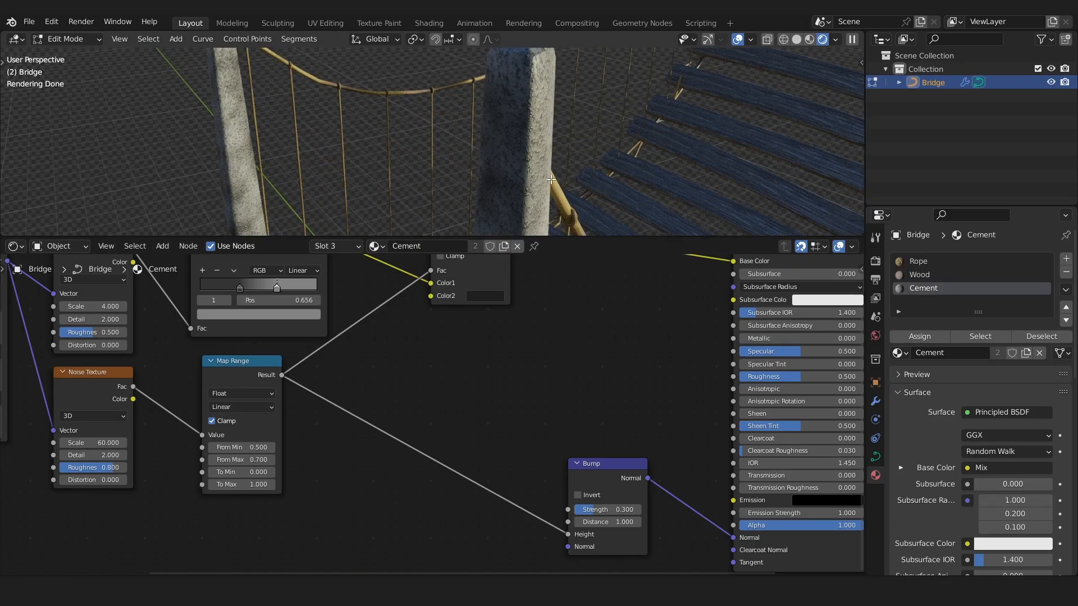
Add a third Noise Texture node below the noise node with Scale 60.
{"action": "scroll", "coordinate": [645, 348], "scroll_direction": "down", "scroll_amount": 1}
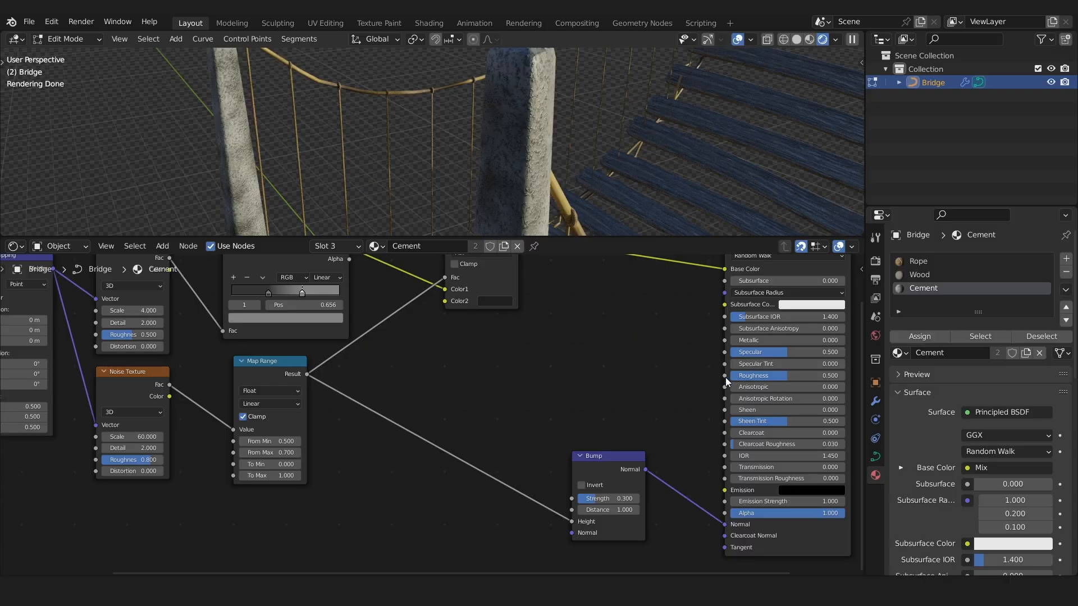
{"action": "middle_click_drag", "start_coordinate": [194, 384], "coordinate": [374, 344]}
{"action": "key", "text": "shift+a"}
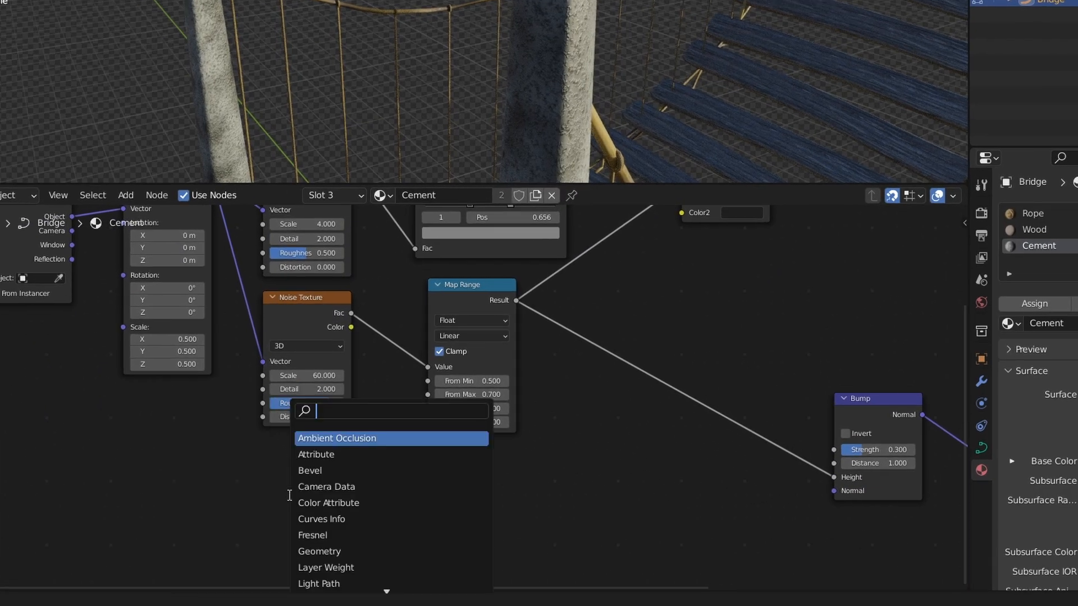
{"action": "type", "text": "nois"}
{"action": "left_click", "coordinate": [314, 454]}
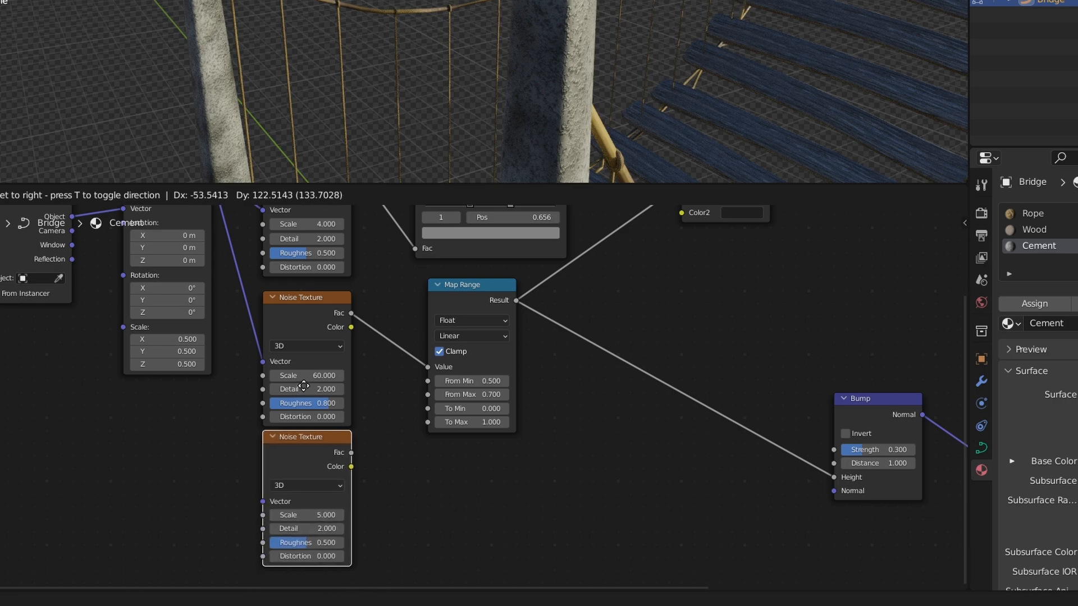
{"action": "left_click", "coordinate": [333, 477]}
{"action": "scroll", "coordinate": [337, 525], "scroll_direction": "up", "scroll_amount": 1}
{"action": "middle_click_drag", "start_coordinate": [328, 535], "coordinate": [395, 423]}
{"action": "scroll", "coordinate": [394, 424], "scroll_direction": "up", "scroll_amount": 1}
{"action": "scroll", "coordinate": [406, 353], "scroll_direction": "down", "scroll_amount": 3}
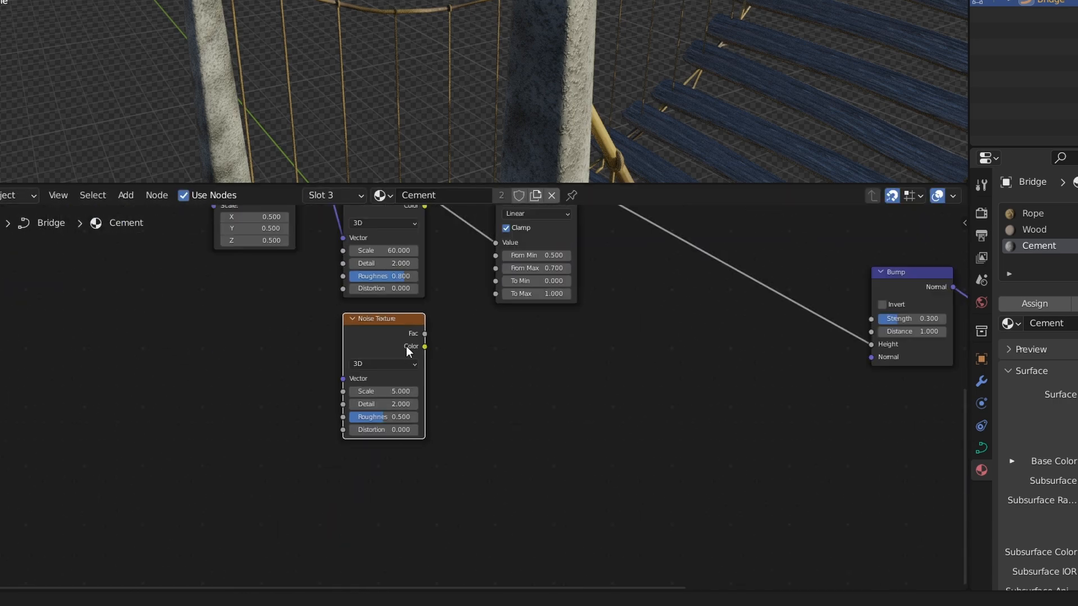
Space the Texture Coordinate and Mapping nodes away from the noises, link Mapping's Vector to the new Noise Texture, and preview that noise on the mounts.
{"action": "middle_click_drag", "start_coordinate": [407, 348], "coordinate": [371, 441]}
{"action": "scroll", "coordinate": [50, 373], "scroll_direction": "down", "scroll_amount": 2}
{"action": "middle_click_drag", "start_coordinate": [50, 359], "coordinate": [49, 386]}
{"action": "left_click_drag", "start_coordinate": [48, 385], "coordinate": [183, 251]}
{"action": "key", "text": "g"}
{"action": "left_click", "coordinate": [102, 312]}
{"action": "left_click", "coordinate": [111, 318]}
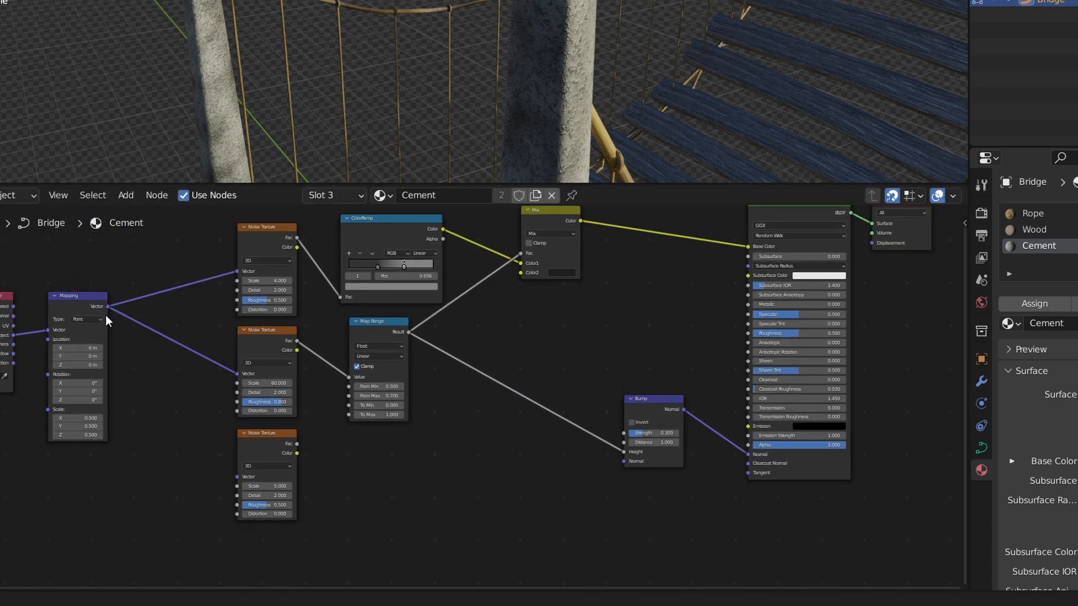
{"action": "left_click_drag", "start_coordinate": [107, 306], "coordinate": [238, 476]}
{"action": "scroll", "coordinate": [239, 480], "scroll_direction": "up", "scroll_amount": 3}
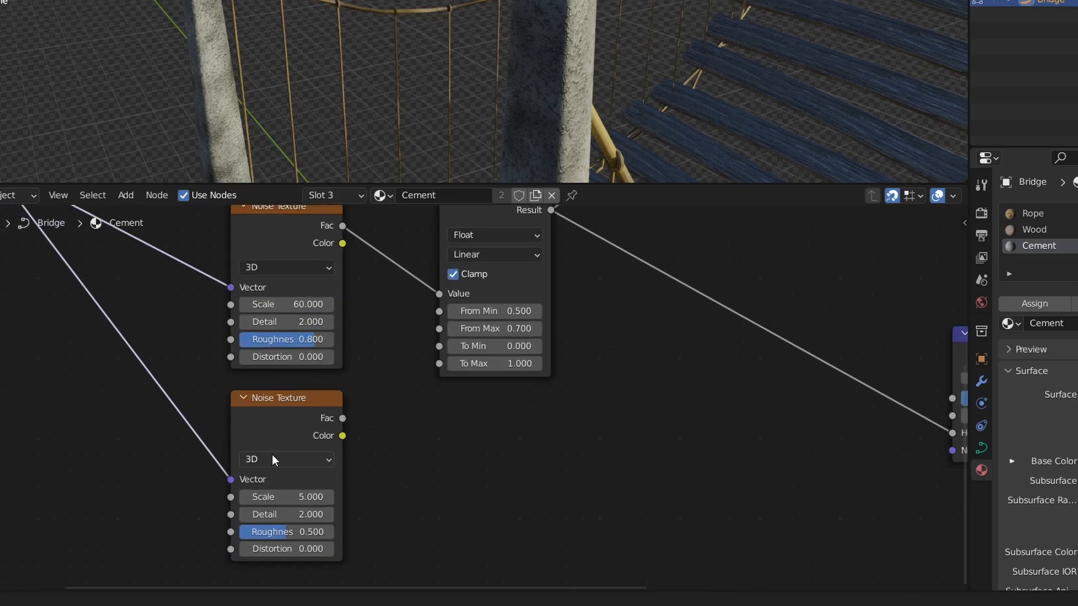
{"action": "left_click", "coordinate": [285, 424], "text": "ctrl+shift"}
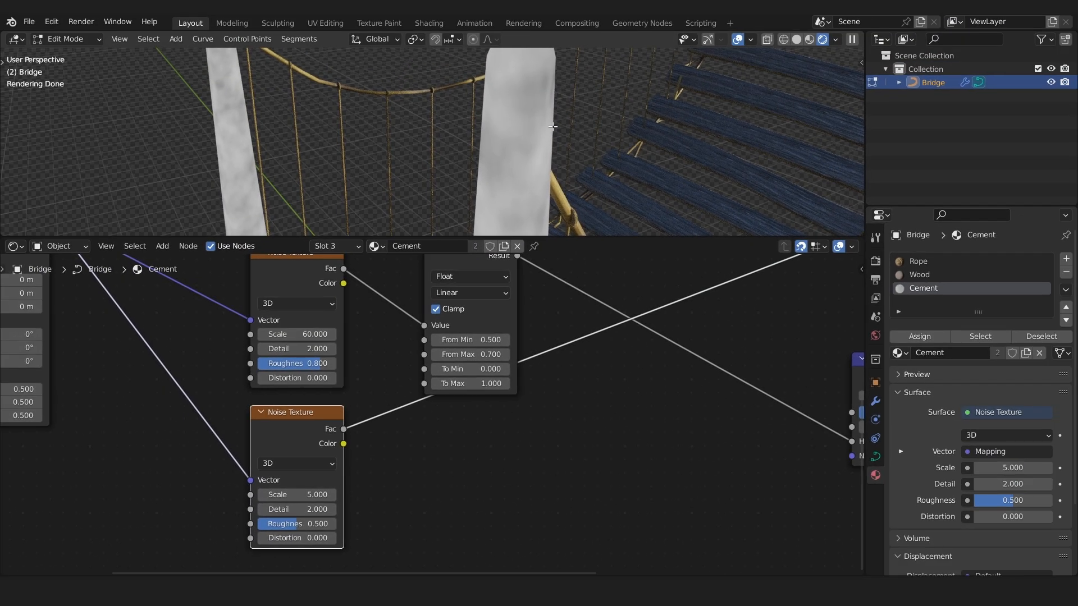
Set the new Noise Texture's Scale to 7.5 and Roughness to 0.8.
{"action": "scroll", "coordinate": [292, 494], "scroll_direction": "up", "scroll_amount": 1}
{"action": "double_click", "coordinate": [292, 494]}
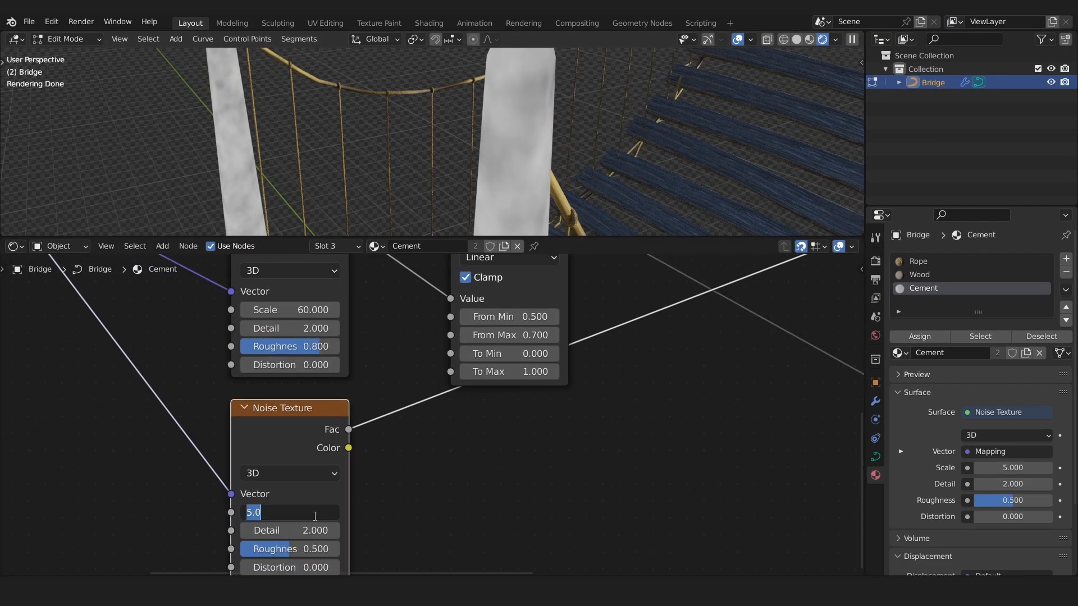
{"action": "type", "text": "7.5"}
{"action": "key", "text": "Return"}
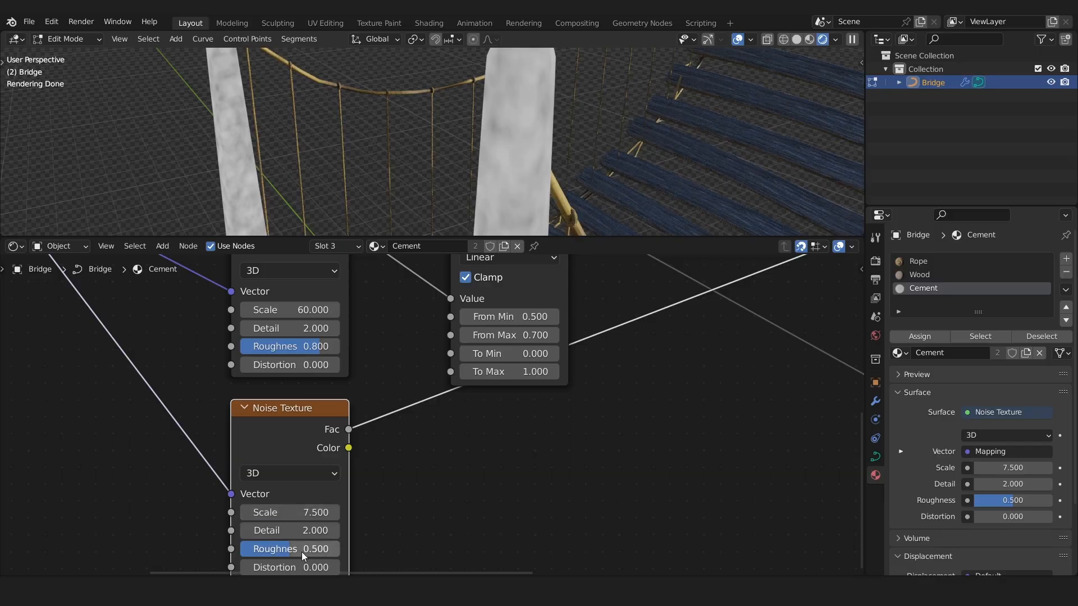
{"action": "double_click", "coordinate": [303, 549]}
{"action": "type", "text": "0.8"}
{"action": "key", "text": "Return"}
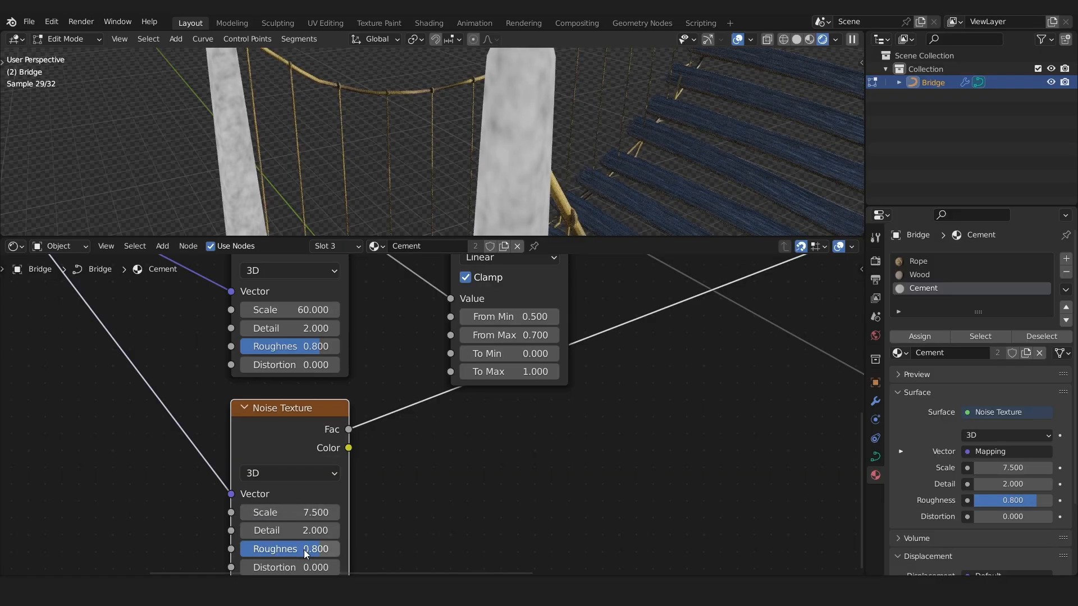
Insert a Map Range node on the new Noise Texture's Fac output, placed below the existing Map Range.
{"action": "scroll", "coordinate": [305, 554], "scroll_direction": "down", "scroll_amount": 2}
{"action": "key", "text": "shift+a"}
{"action": "left_click", "coordinate": [478, 434]}
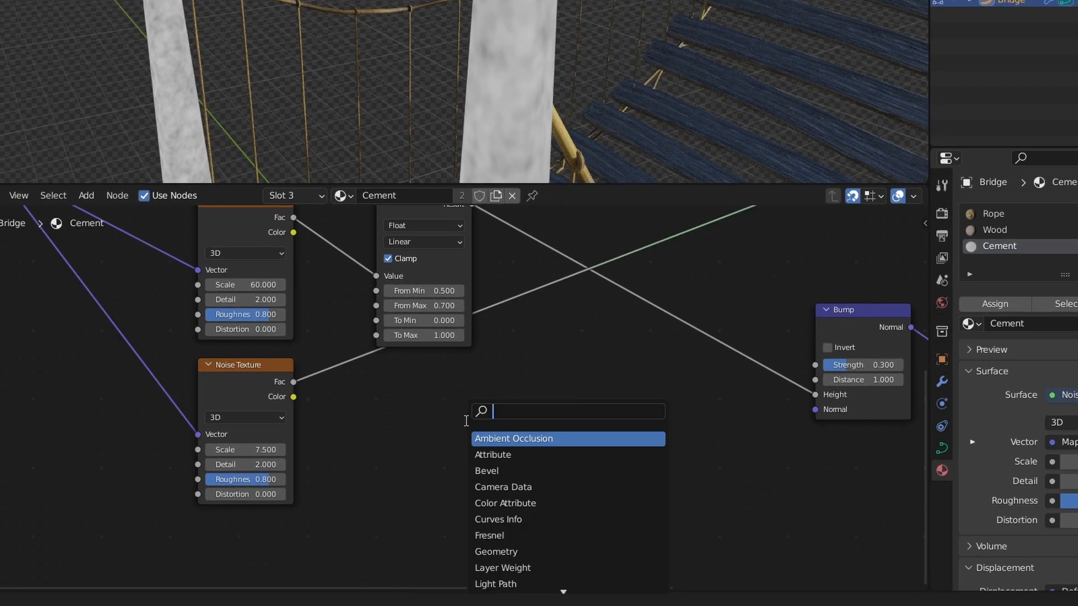
{"action": "type", "text": "map"}
{"action": "key", "text": "Return"}
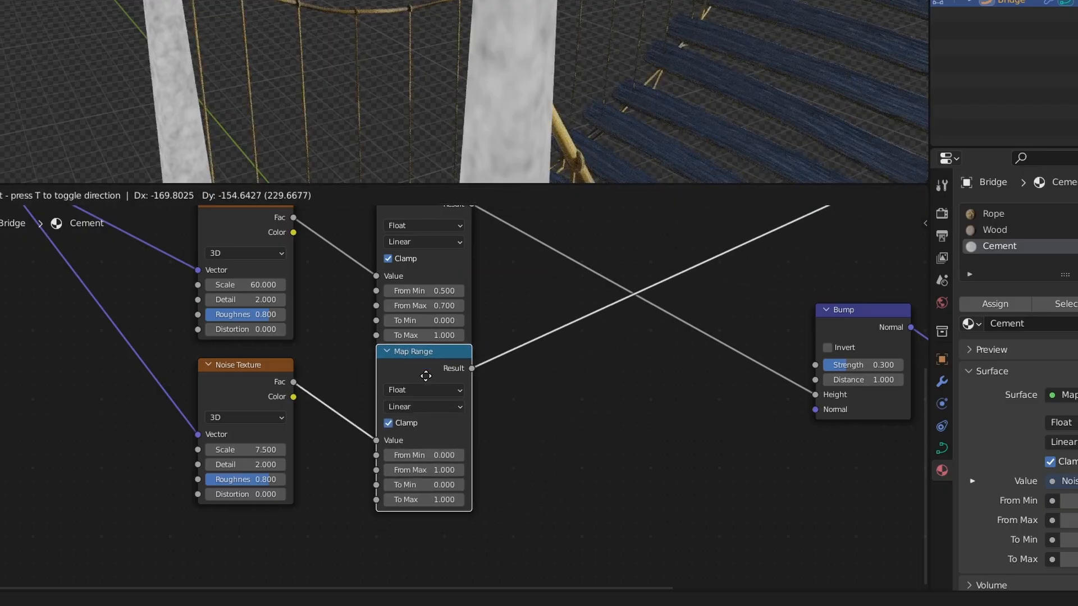
{"action": "left_click", "coordinate": [426, 376]}
Set the new Map Range's From Min to 0.5 and From Max to 0.6.
{"action": "scroll", "coordinate": [426, 381], "scroll_direction": "up", "scroll_amount": 4}
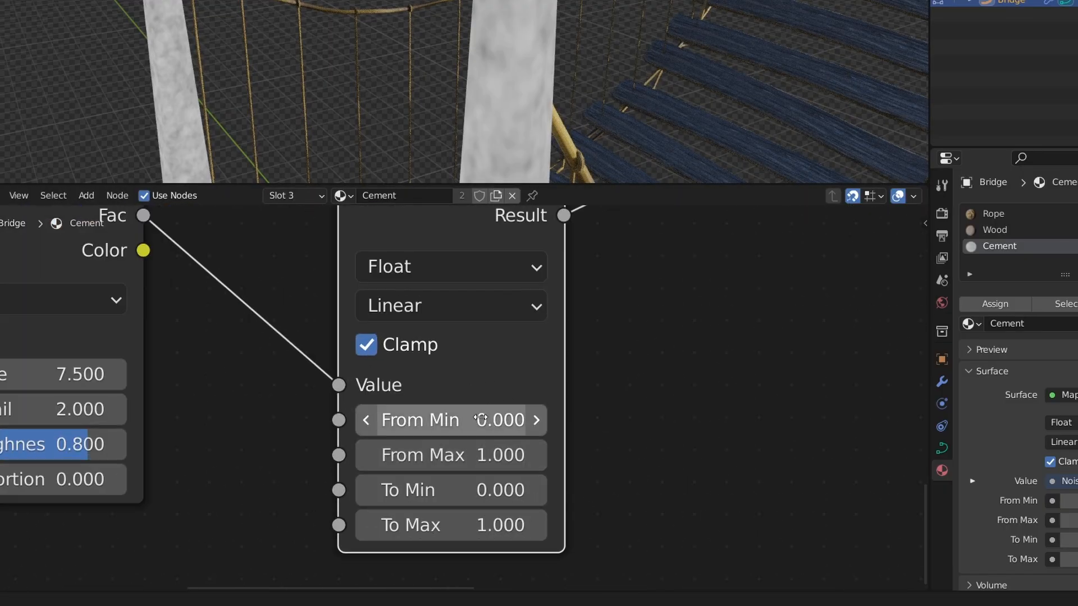
{"action": "left_click", "coordinate": [480, 420]}
{"action": "type", "text": "0.5"}
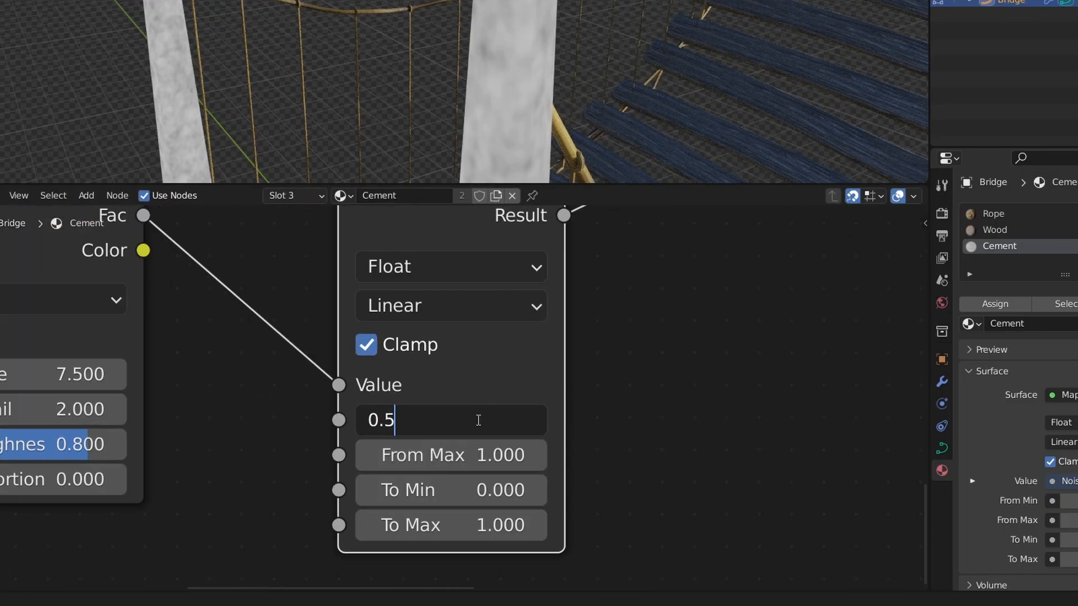
{"action": "key", "text": "Return"}
{"action": "left_click", "coordinate": [367, 454]}
{"action": "left_click", "coordinate": [368, 455]}
{"action": "left_click", "coordinate": [368, 455]}
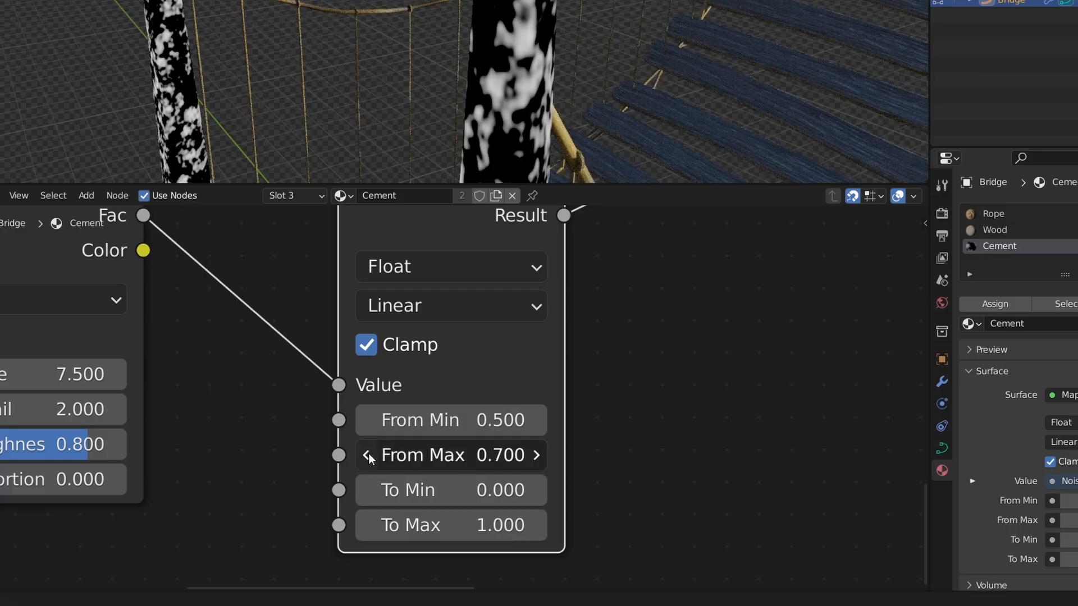
{"action": "left_click", "coordinate": [369, 455]}
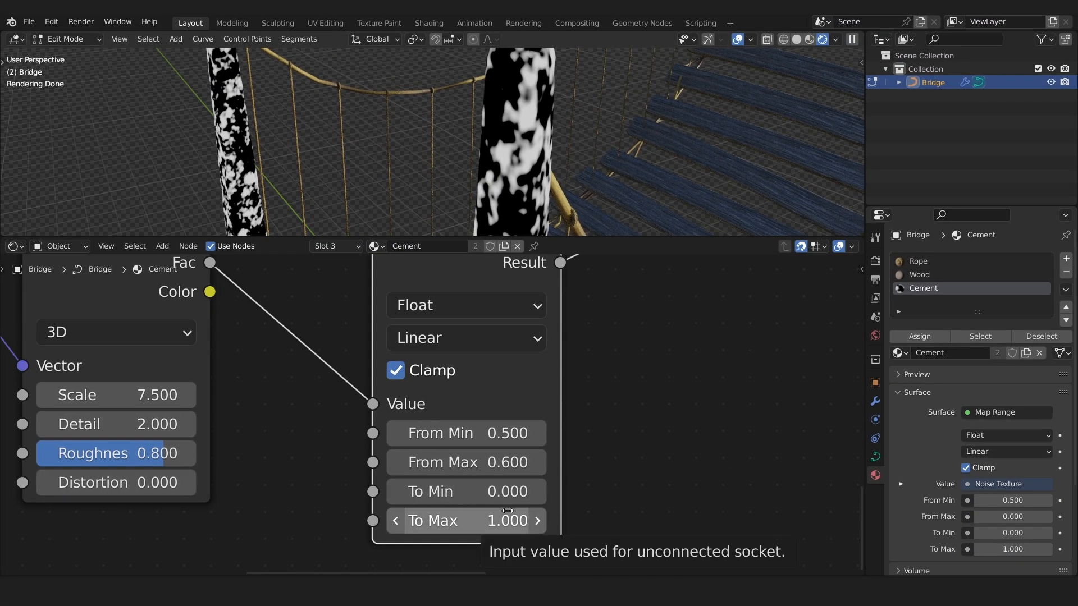
Link the new Map Range's Result to the Principled BSDF's Roughness, reconnect the shader to the Material Output, and inspect the mounts.
{"action": "scroll", "coordinate": [594, 409], "scroll_direction": "down", "scroll_amount": 8}
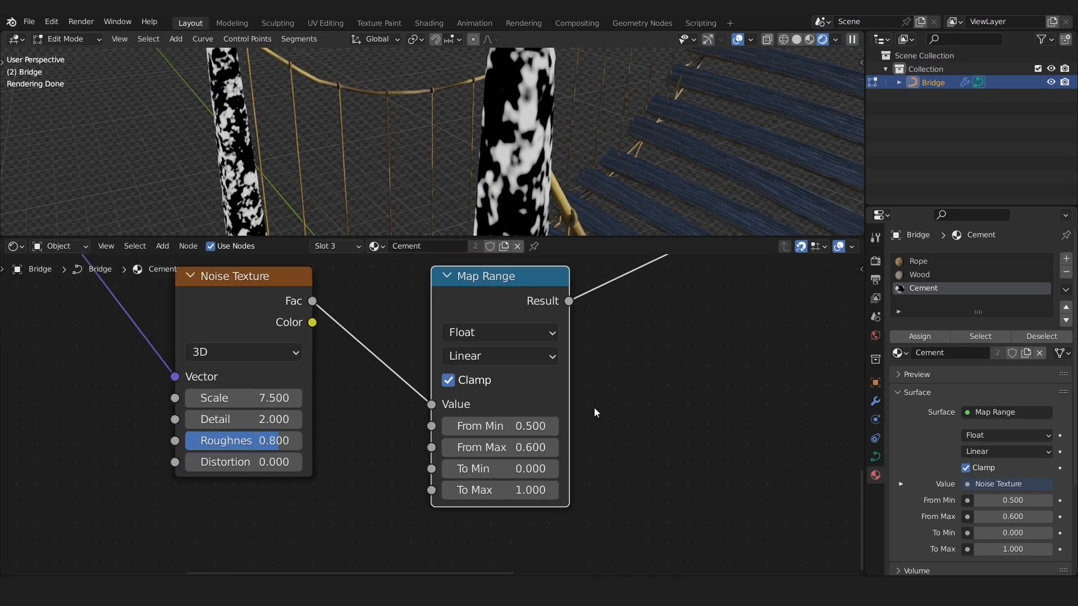
{"action": "middle_click_drag", "start_coordinate": [453, 436], "coordinate": [285, 487]}
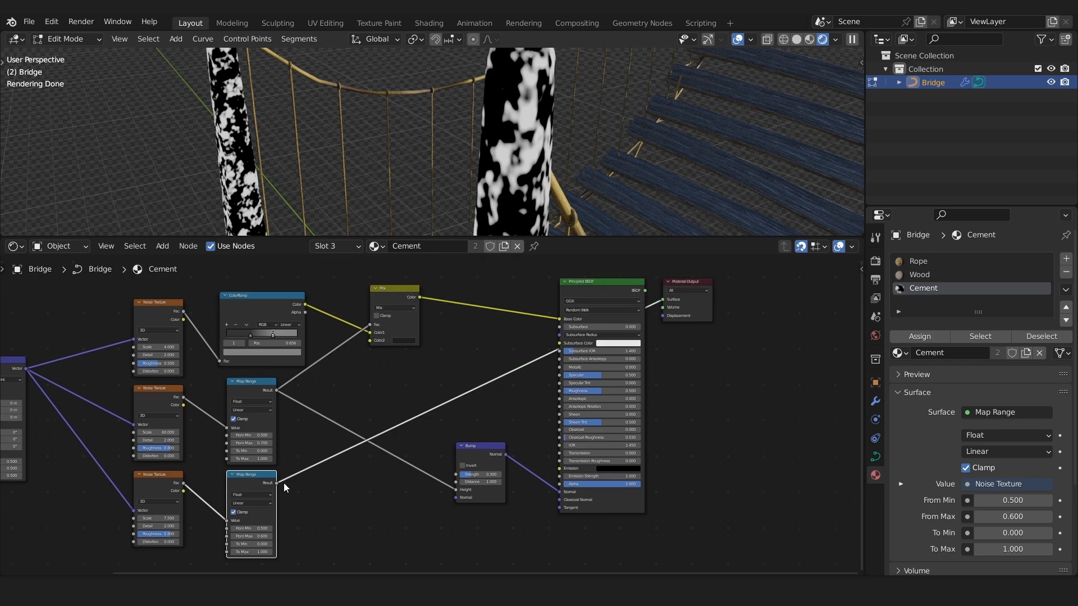
{"action": "left_click_drag", "start_coordinate": [278, 482], "coordinate": [560, 391]}
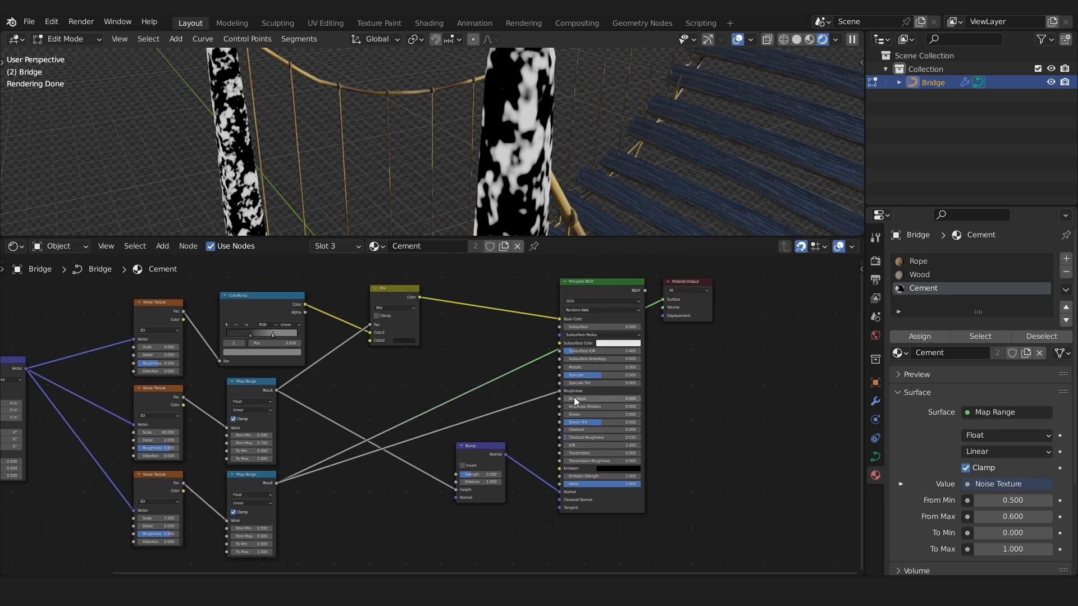
{"action": "left_click", "coordinate": [587, 286], "text": "ctrl+shift"}
{"action": "middle_click_drag", "start_coordinate": [547, 123], "coordinate": [588, 169]}
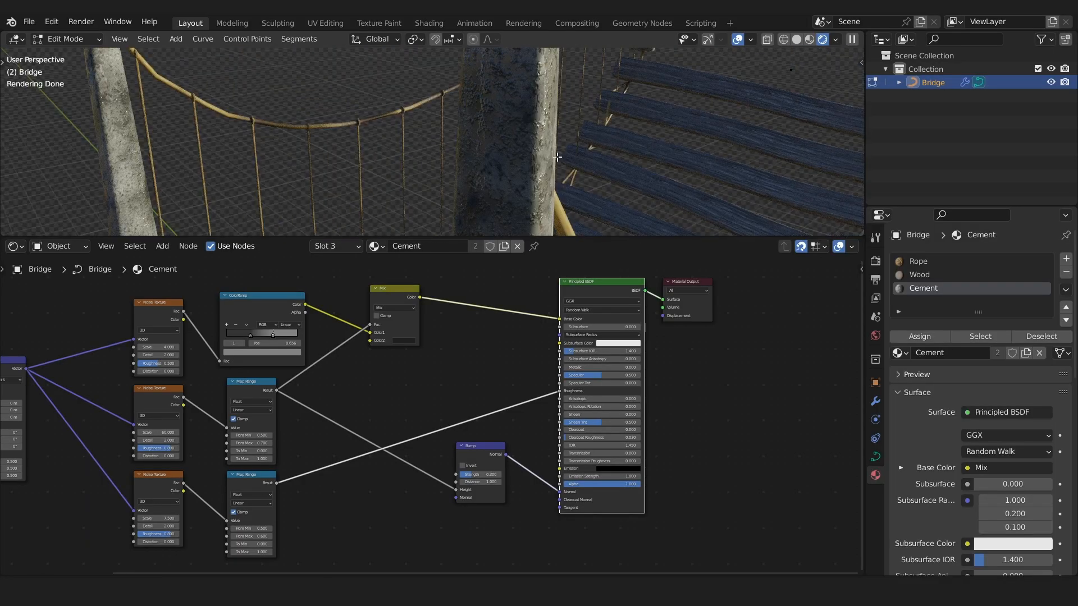
{"action": "middle_click_drag", "start_coordinate": [557, 157], "coordinate": [431, 92]}
{"action": "scroll", "coordinate": [388, 159], "scroll_direction": "up", "scroll_amount": 4}
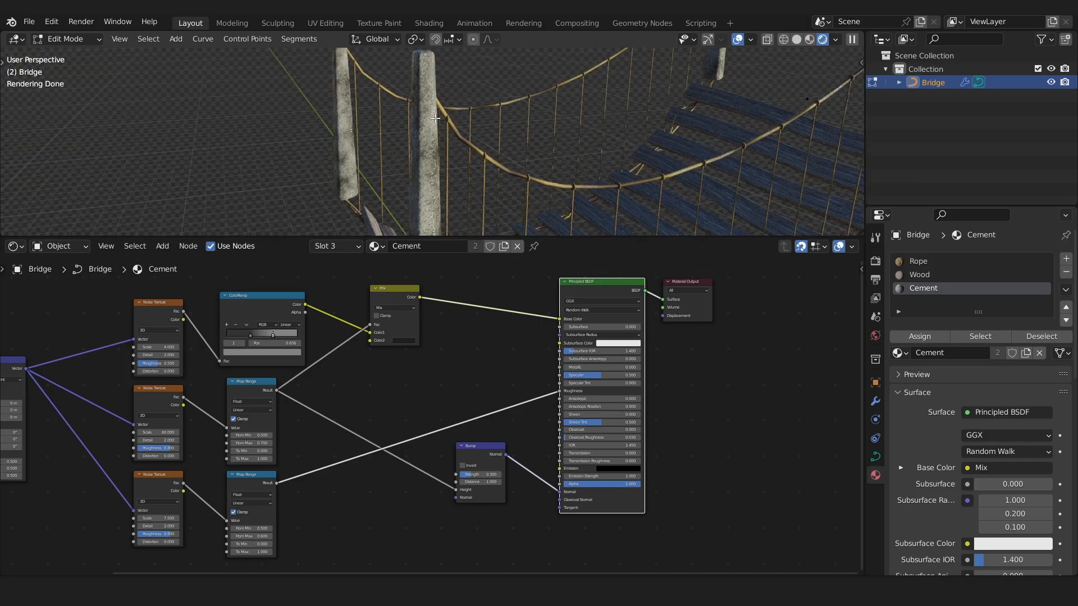
Tidy the Cement node layout by closing the gap before the noise nodes and repositioning the Bump and Mix nodes, and view the whole bridge.
{"action": "scroll", "coordinate": [293, 377], "scroll_direction": "down", "scroll_amount": 3}
{"action": "middle_click_drag", "start_coordinate": [283, 378], "coordinate": [439, 364]}
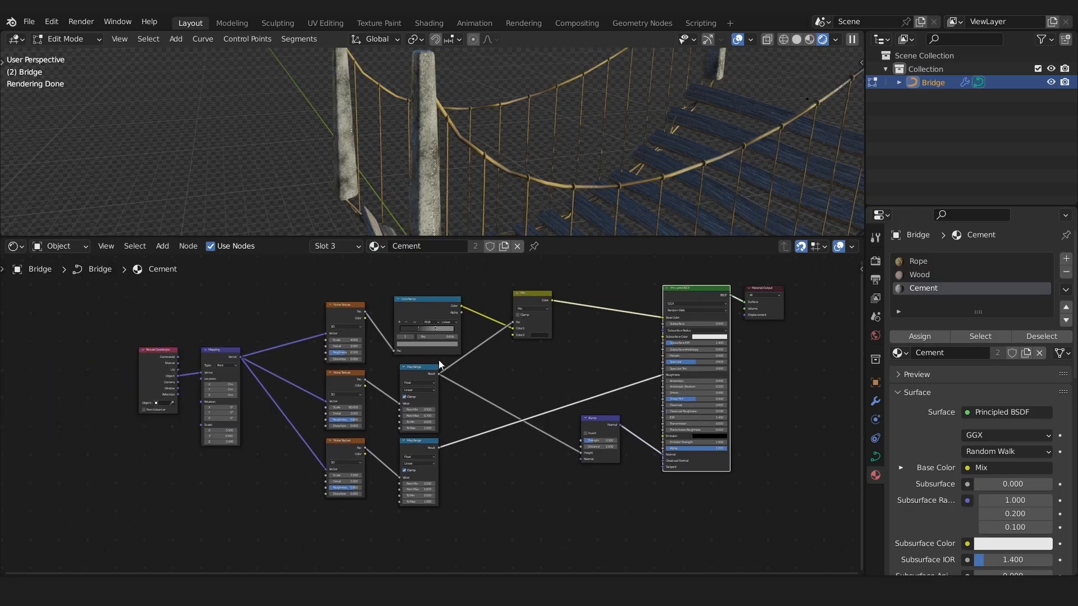
{"action": "left_click_drag", "start_coordinate": [147, 311], "coordinate": [241, 425]}
{"action": "key", "text": "g"}
{"action": "left_click", "coordinate": [285, 375]}
{"action": "left_click_drag", "start_coordinate": [144, 325], "coordinate": [609, 499]}
{"action": "key", "text": "g"}
{"action": "left_click", "coordinate": [638, 500]}
{"action": "left_click_drag", "start_coordinate": [631, 429], "coordinate": [586, 452]}
{"action": "left_click_drag", "start_coordinate": [565, 297], "coordinate": [575, 297]}
{"action": "middle_click_drag", "start_coordinate": [317, 163], "coordinate": [637, 164]}
{"action": "middle_click_drag", "start_coordinate": [564, 185], "coordinate": [581, 169]}
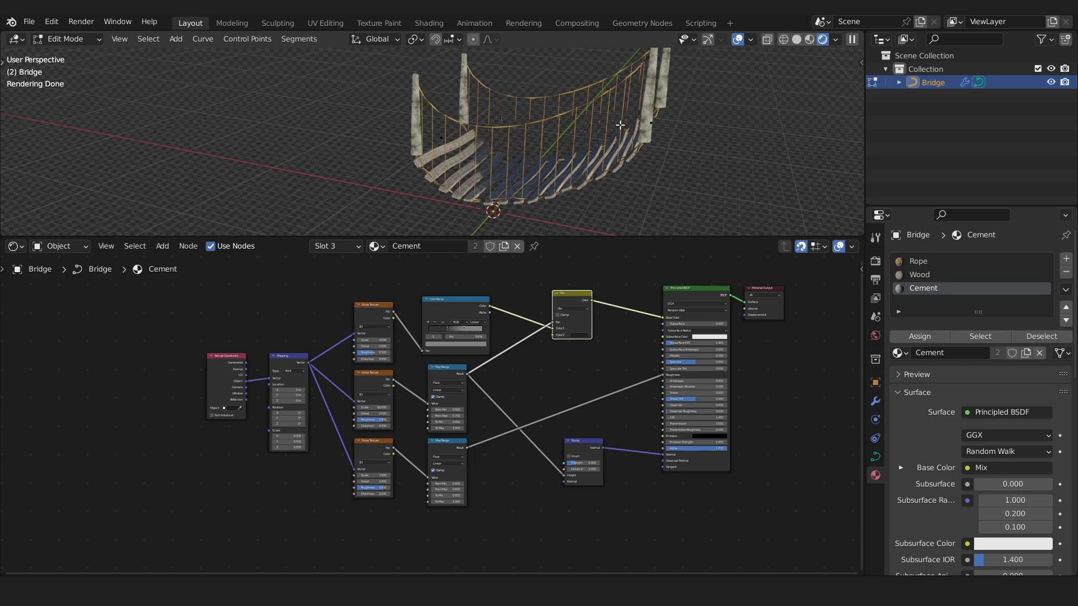
{"action": "middle_click_drag", "start_coordinate": [620, 124], "coordinate": [567, 131]}
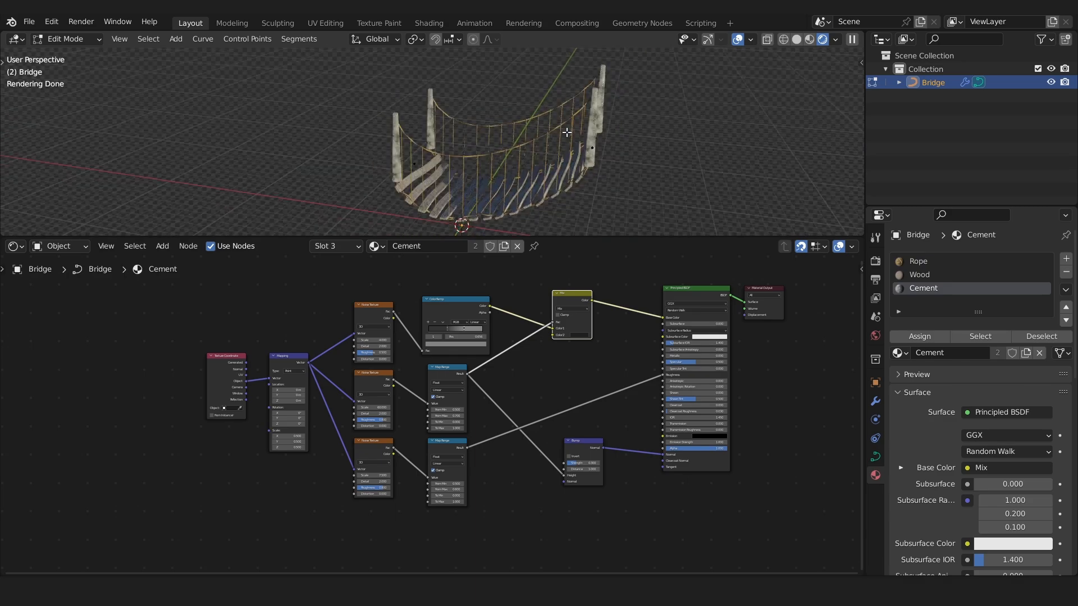